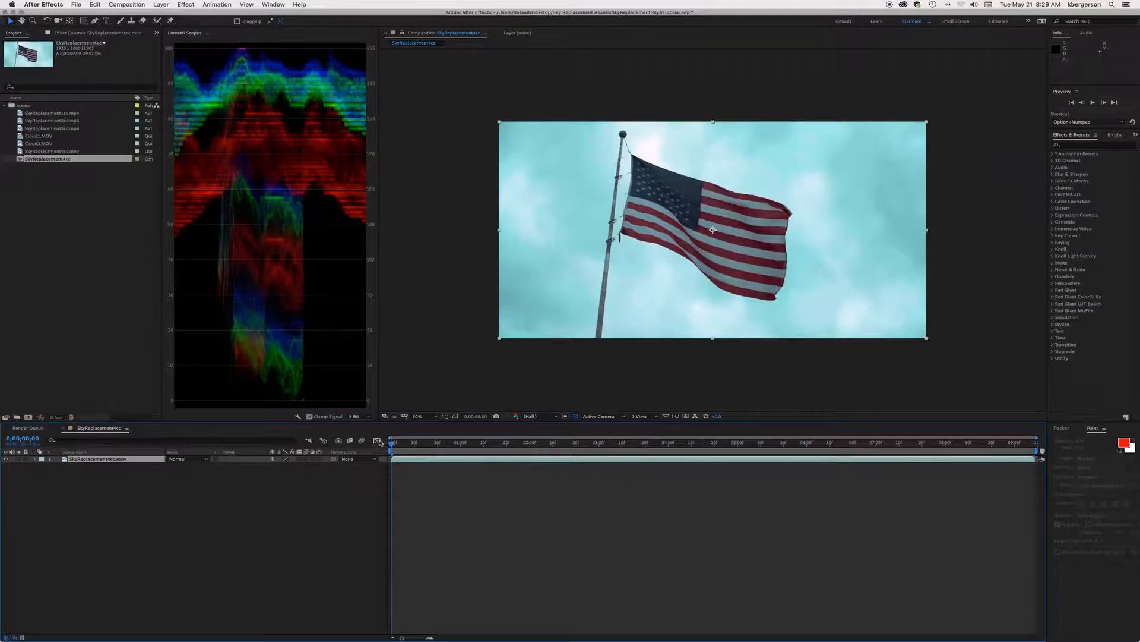
- Return to the first frame and open the flag footage in its own Layer view
drag(393, 442, 338, 427)
double_click(592, 209)
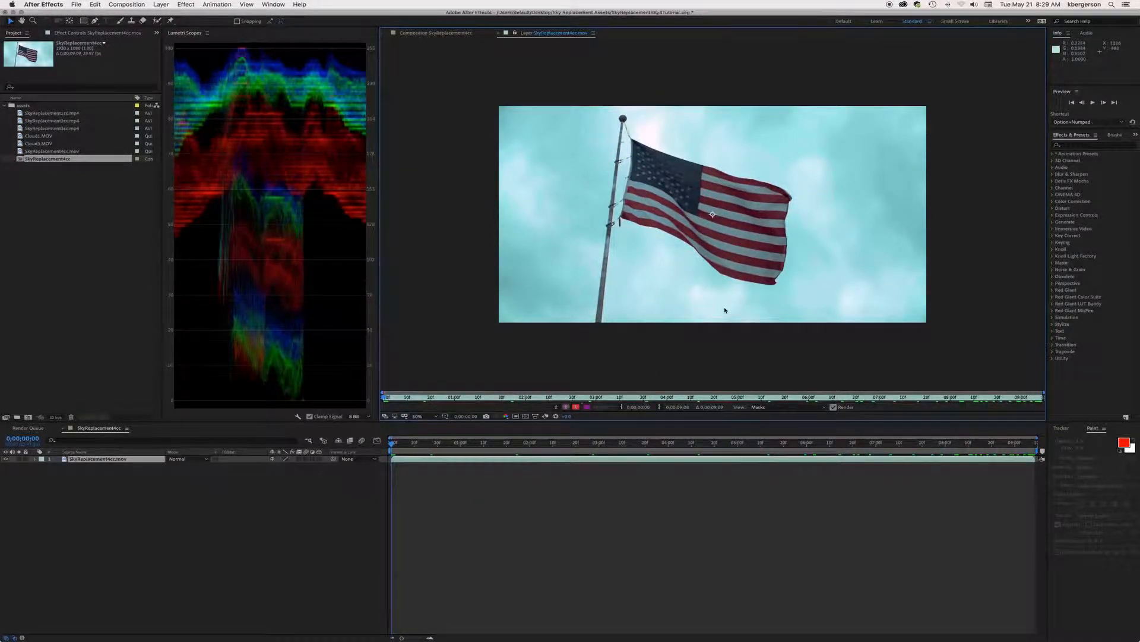
click(449, 460)
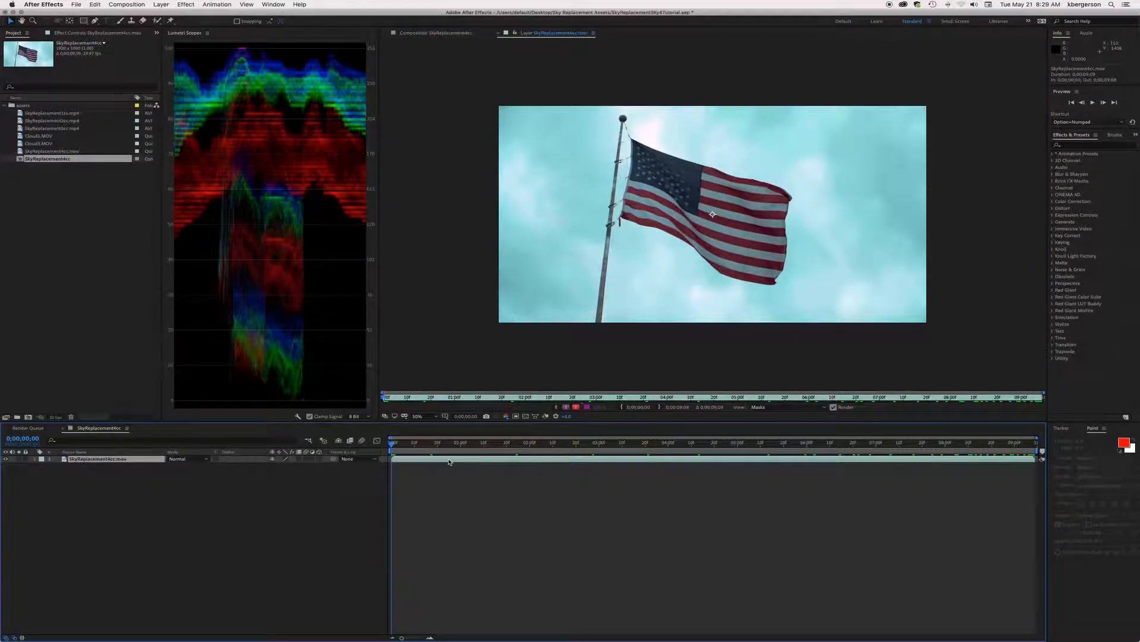
- Paint Roto Brush foreground strokes along the whole flagpole, from the ball finial to the frame's lower edge
click(157, 21)
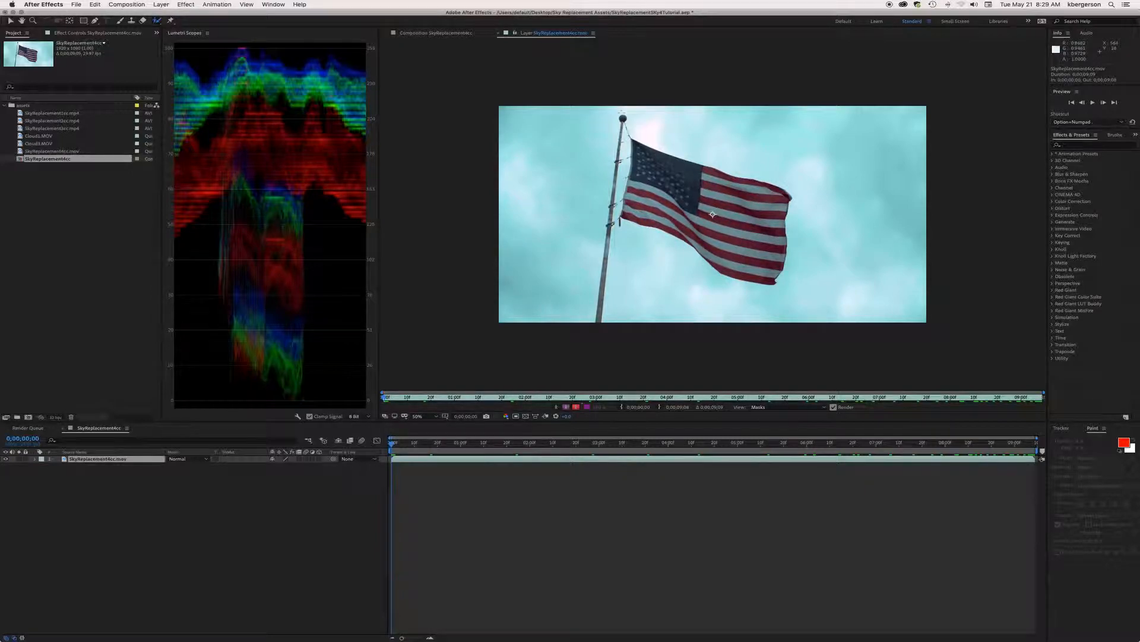
click(623, 117)
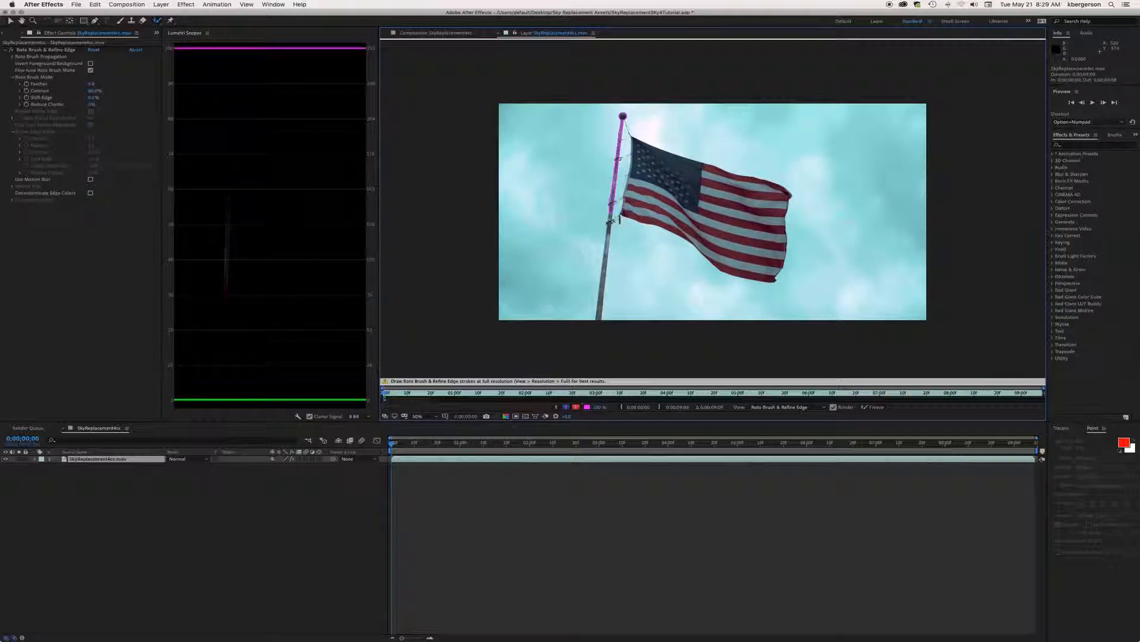
key(period)
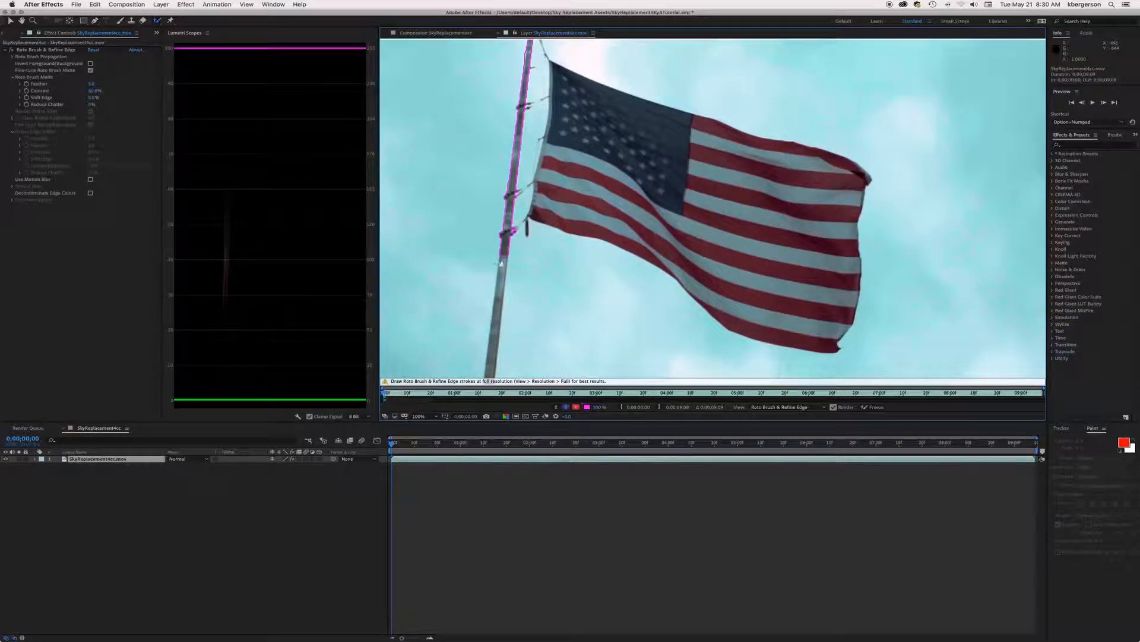
key(space)
drag(507, 259, 536, 117)
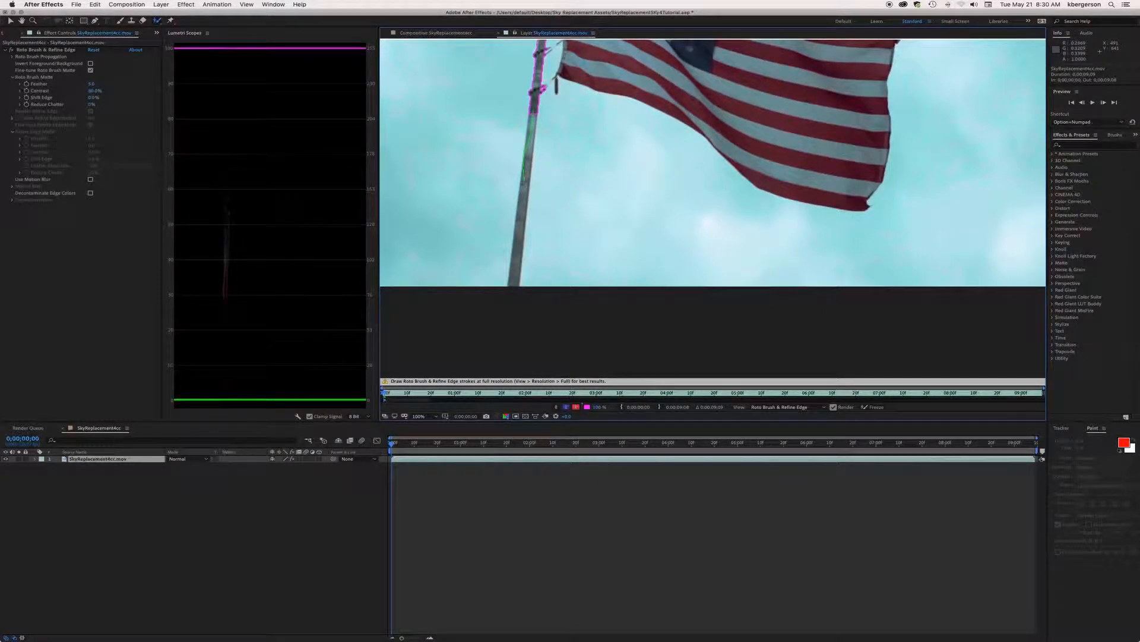
key(comma)
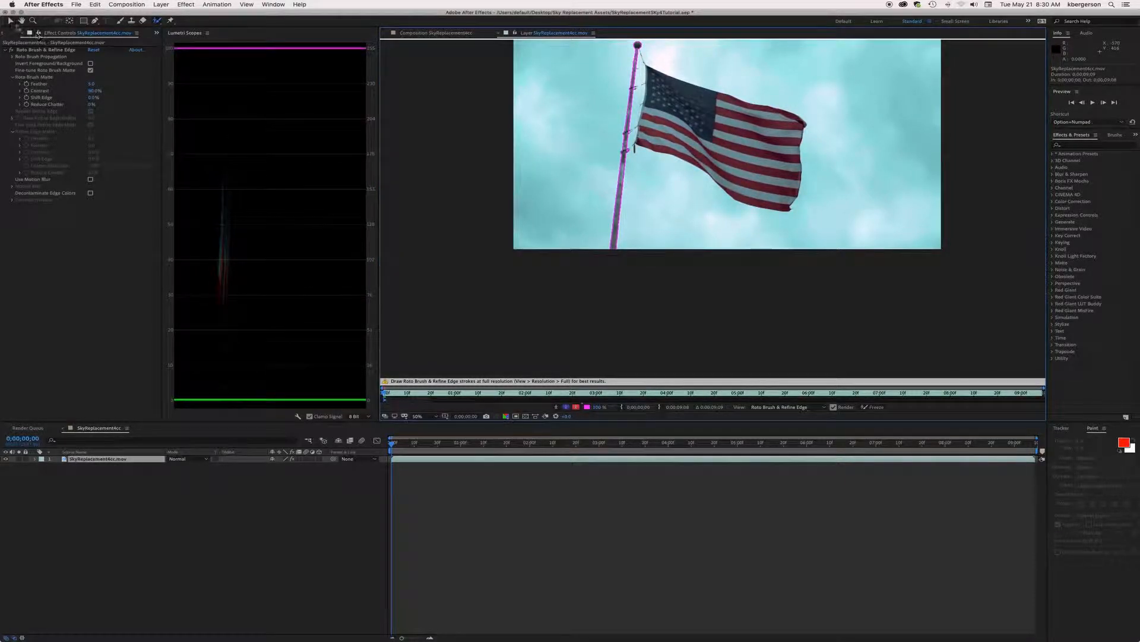
- Add the flag to the Roto Brush foreground, painting across the stars and stripes and over the missed lower stripes
click(627, 67)
click(721, 213)
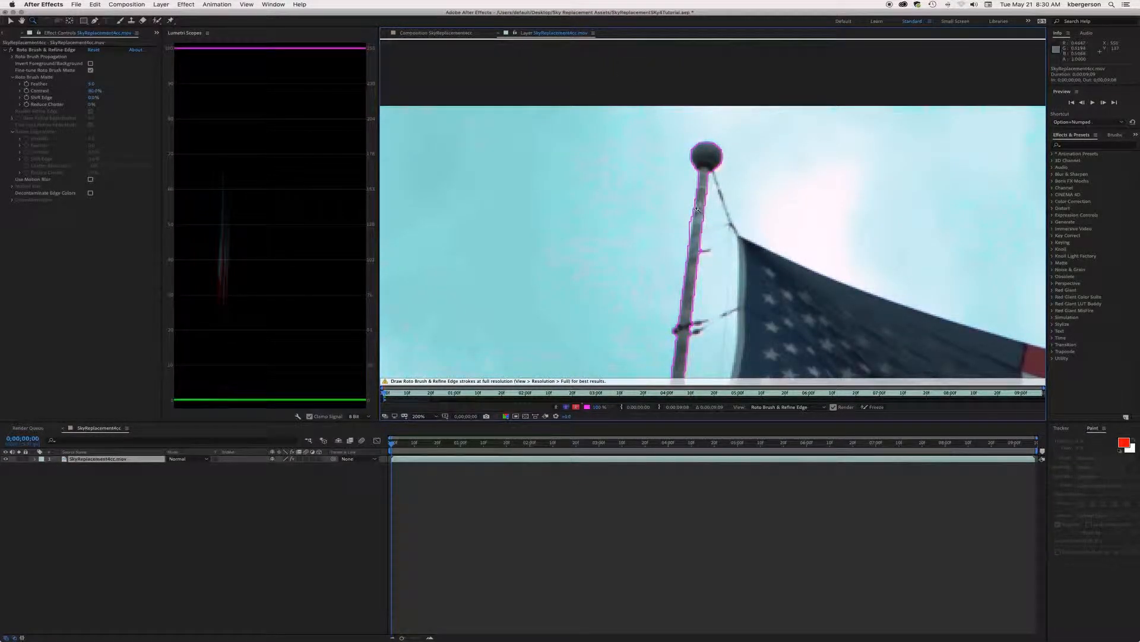
alt+click(698, 209)
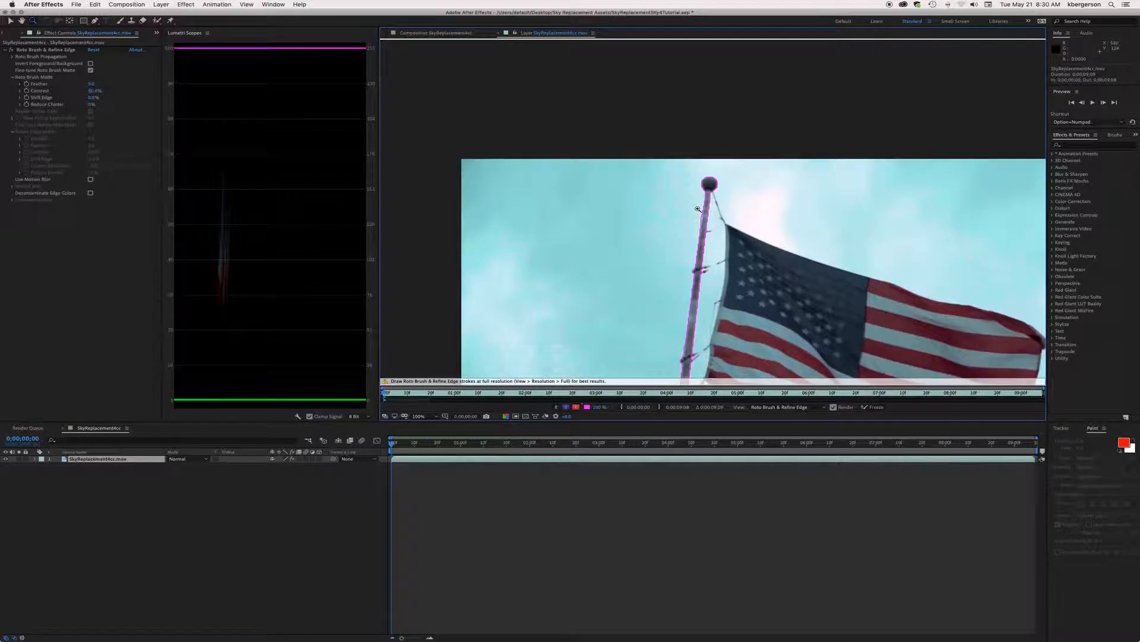
key(h)
drag(698, 210, 476, 93)
key(z)
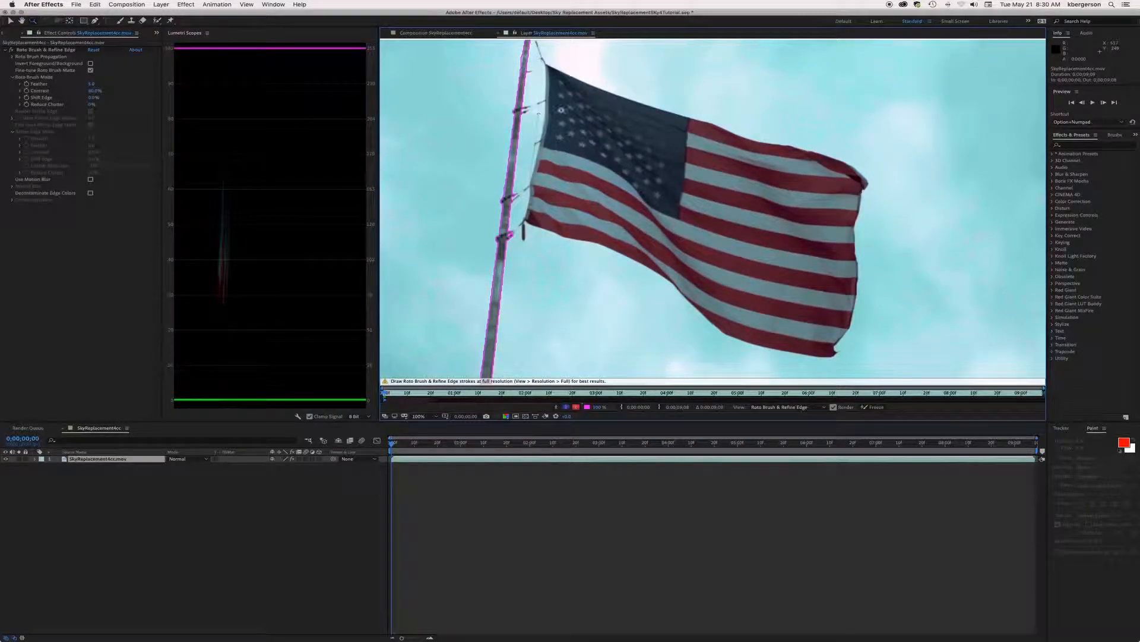
click(157, 21)
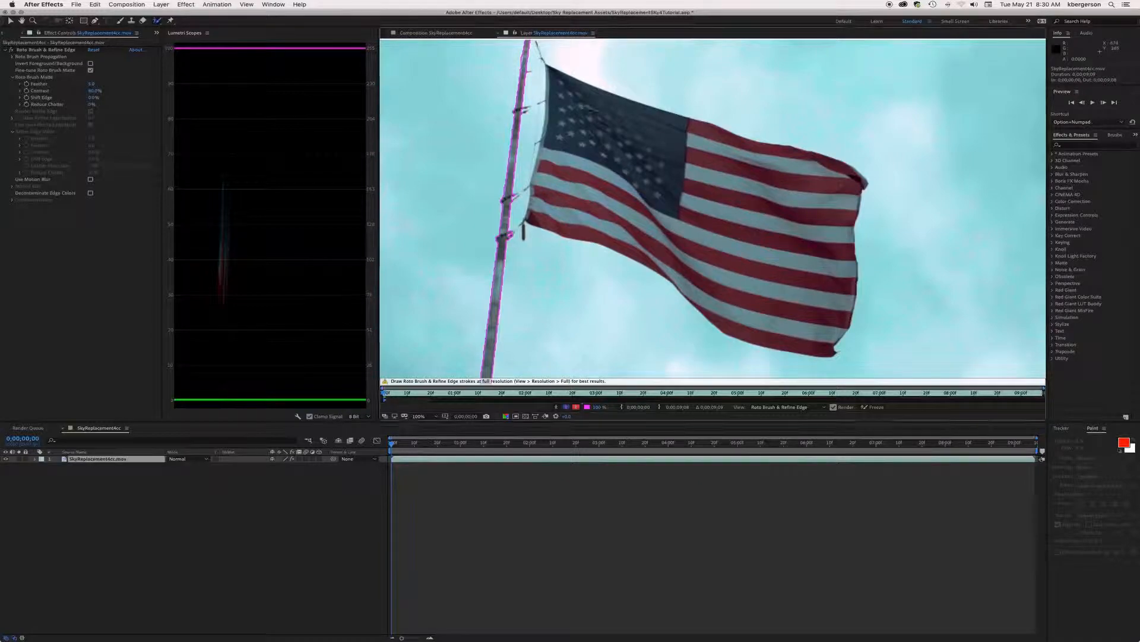
mouse_move(582, 106)
mouse_down()
mouse_move(769, 177)
mouse_move(823, 255)
mouse_up()
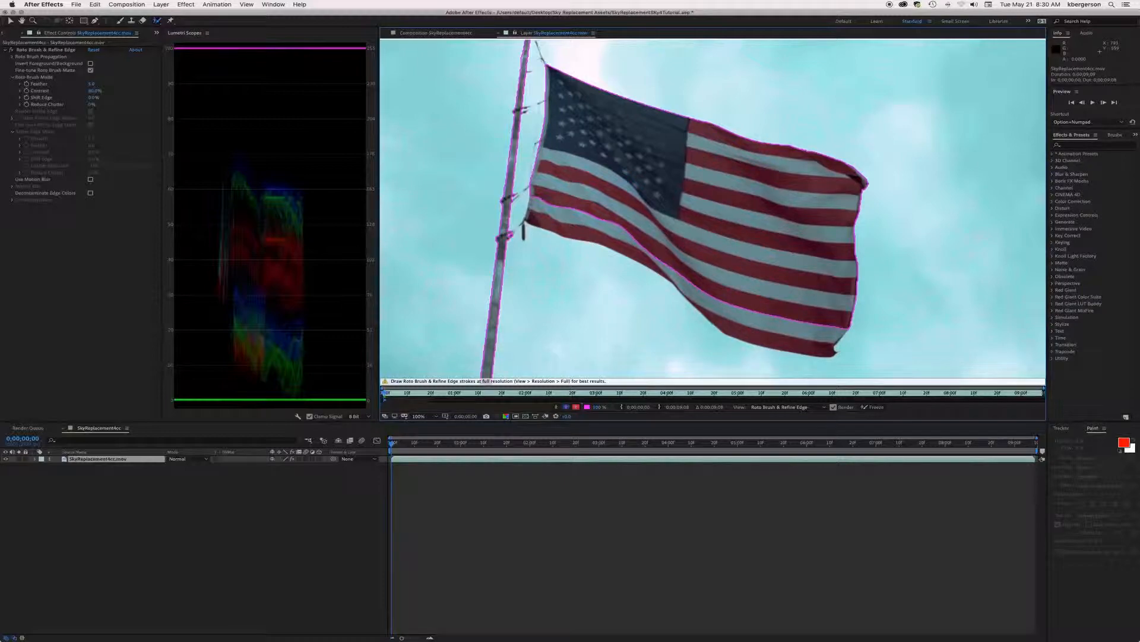
mouse_move(543, 191)
mouse_down()
mouse_move(543, 213)
mouse_move(653, 258)
mouse_up()
mouse_move(720, 328)
mouse_down()
mouse_move(821, 347)
mouse_move(833, 311)
mouse_up()
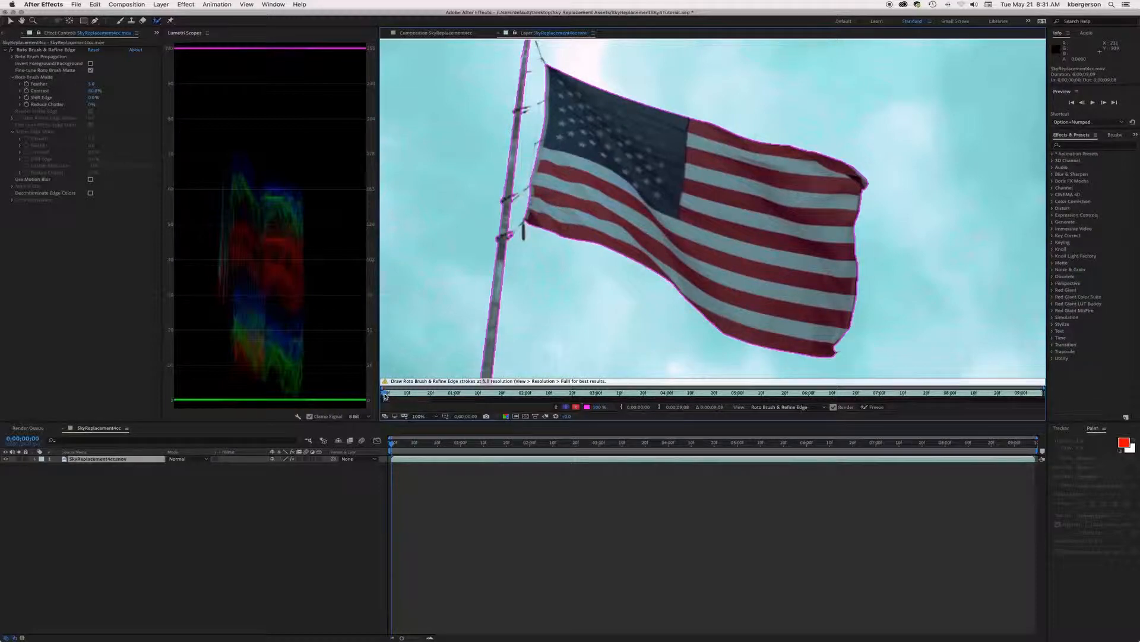
- Propagate the Roto Brush selection forward to frame 0;00;00;09, checking the outline around the flag and pole
drag(385, 397, 398, 398)
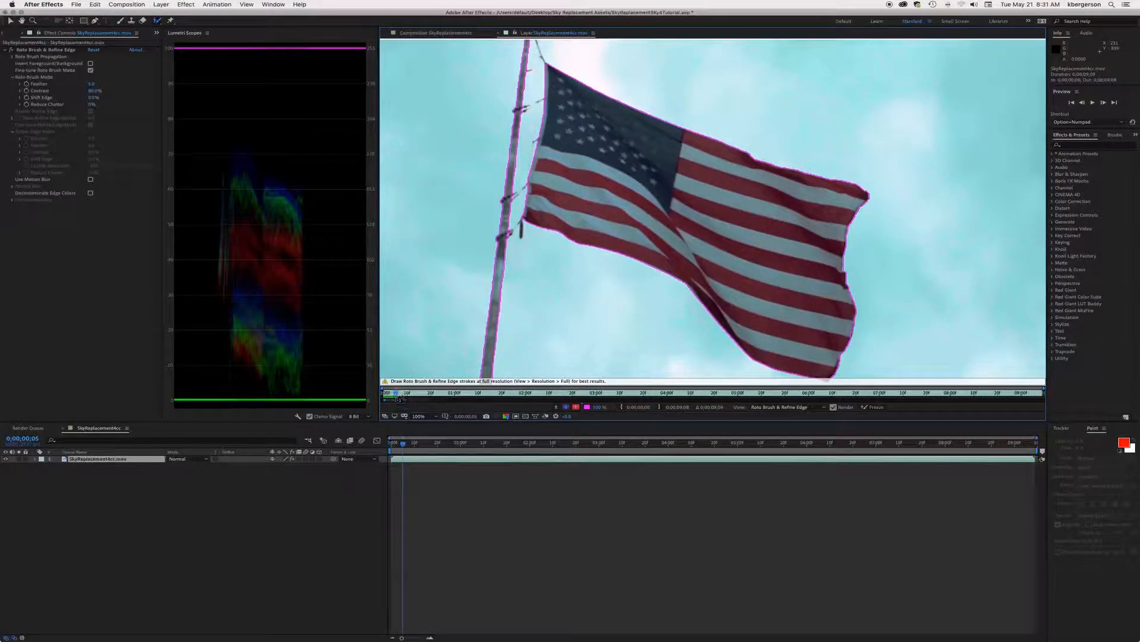
key(space)
drag(604, 277, 611, 257)
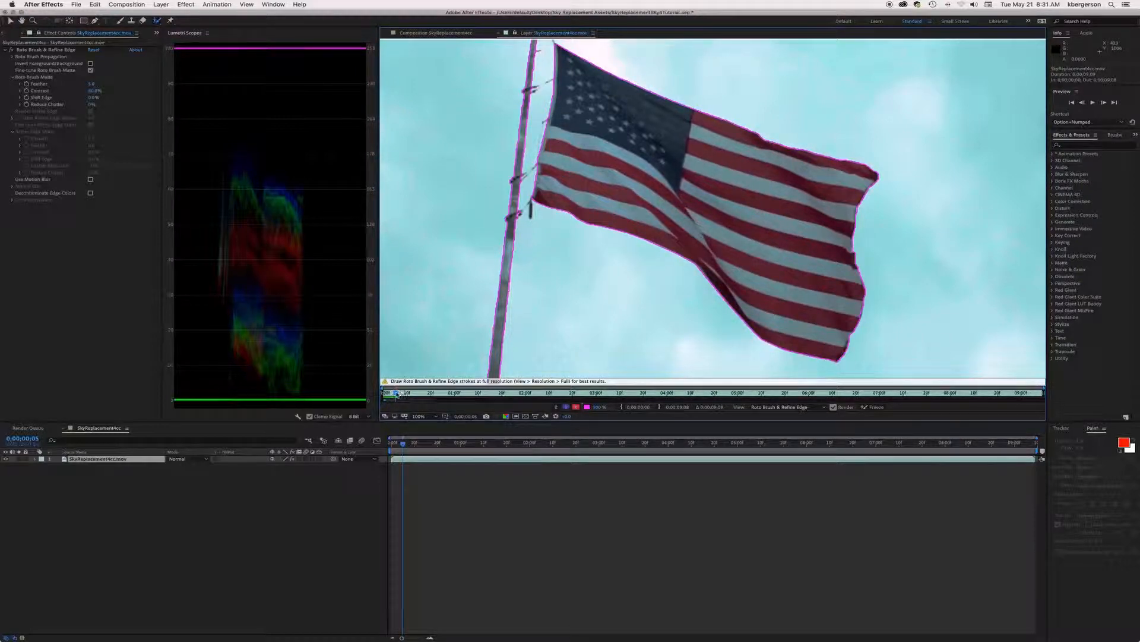
drag(396, 392, 402, 394)
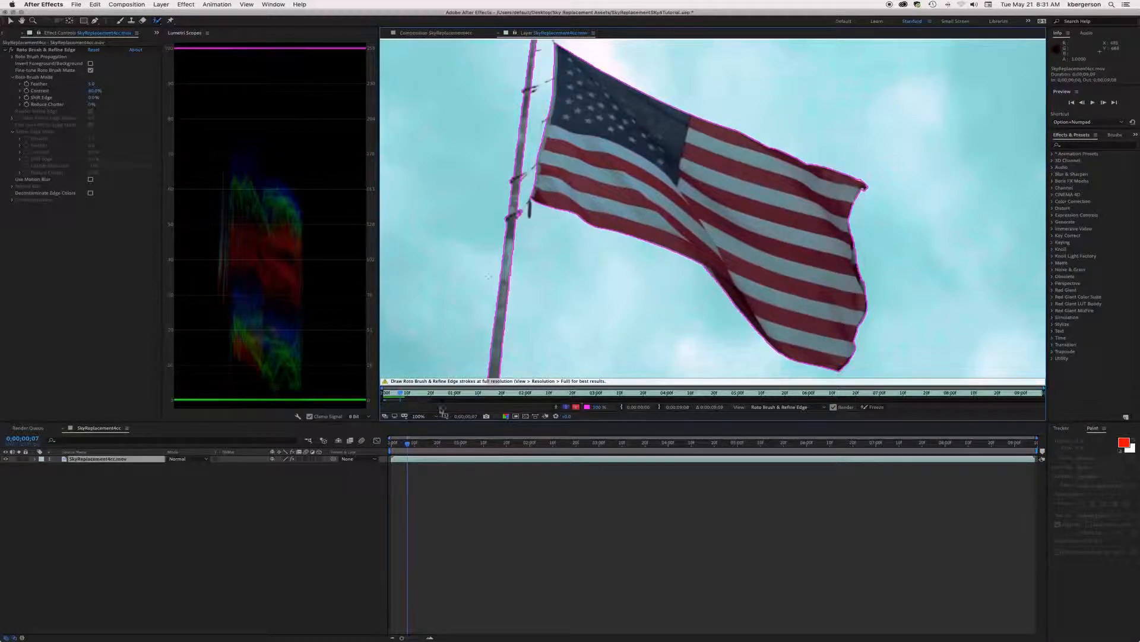
drag(401, 396, 406, 396)
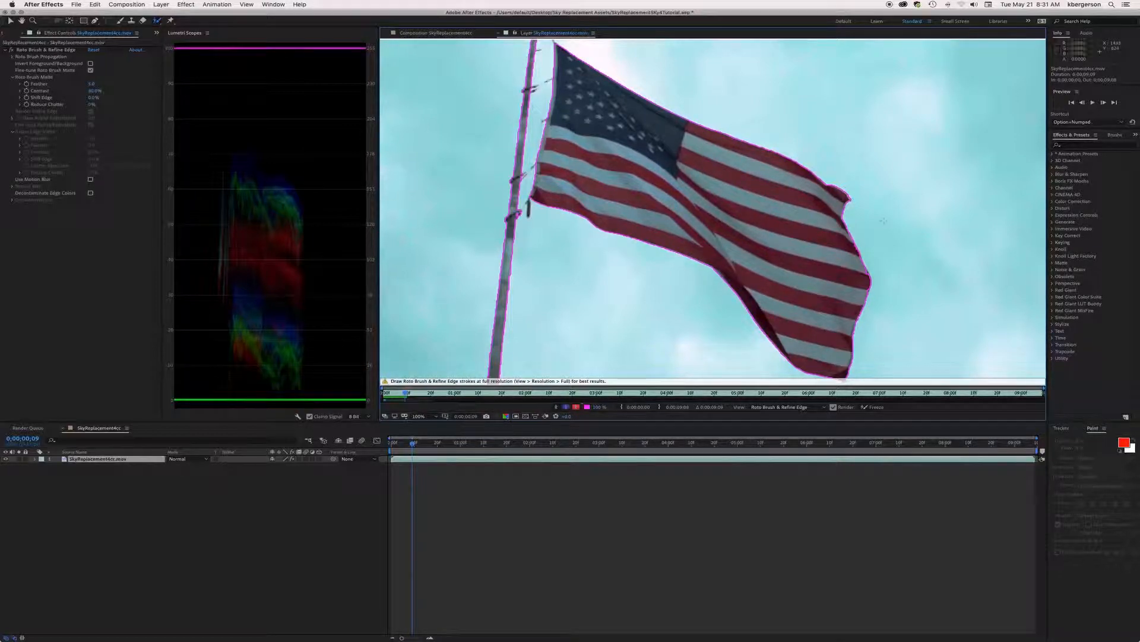
- Continue propagating the Roto Brush selection from frame 9 through the rest of the clip, checking the flag's moving outline
scroll(865, 215, down, 2)
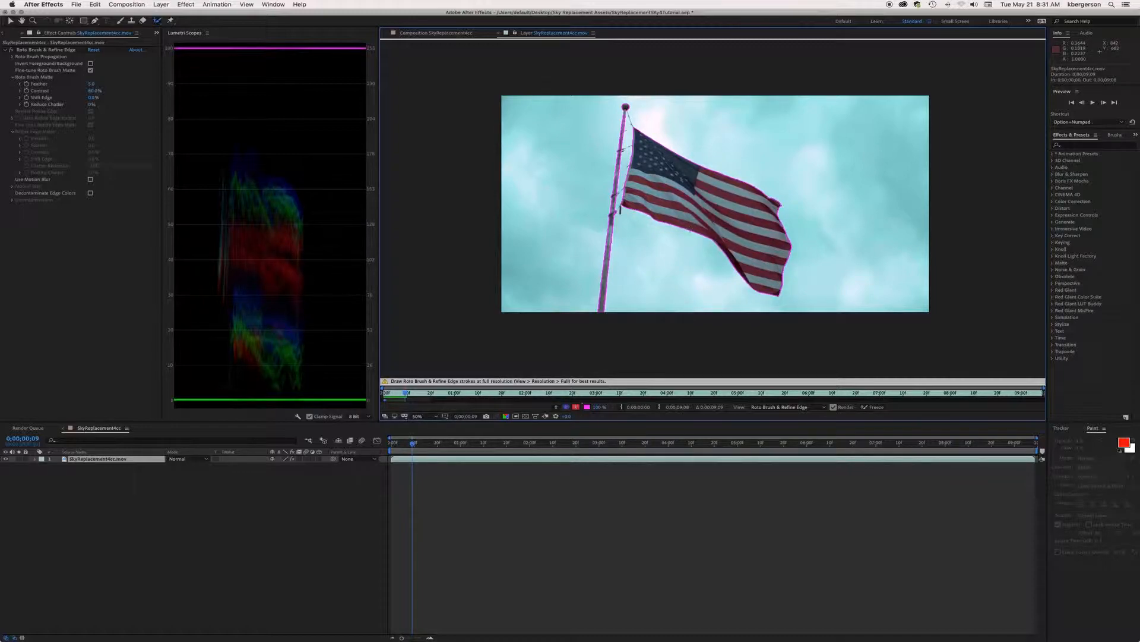
key(.)
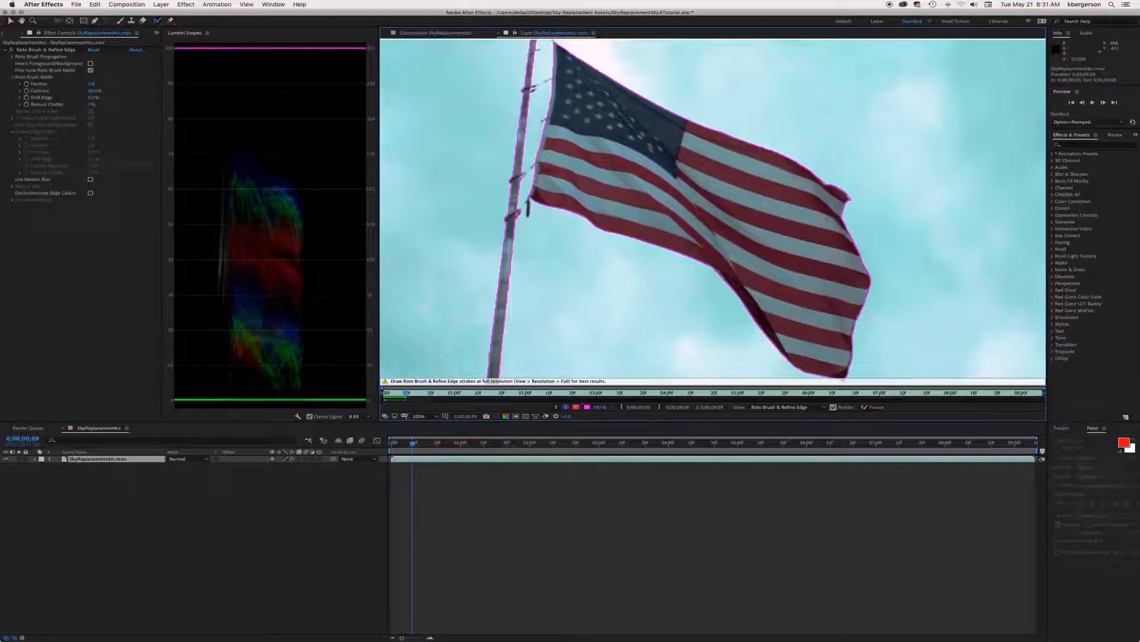
key(space)
drag(590, 239, 570, 227)
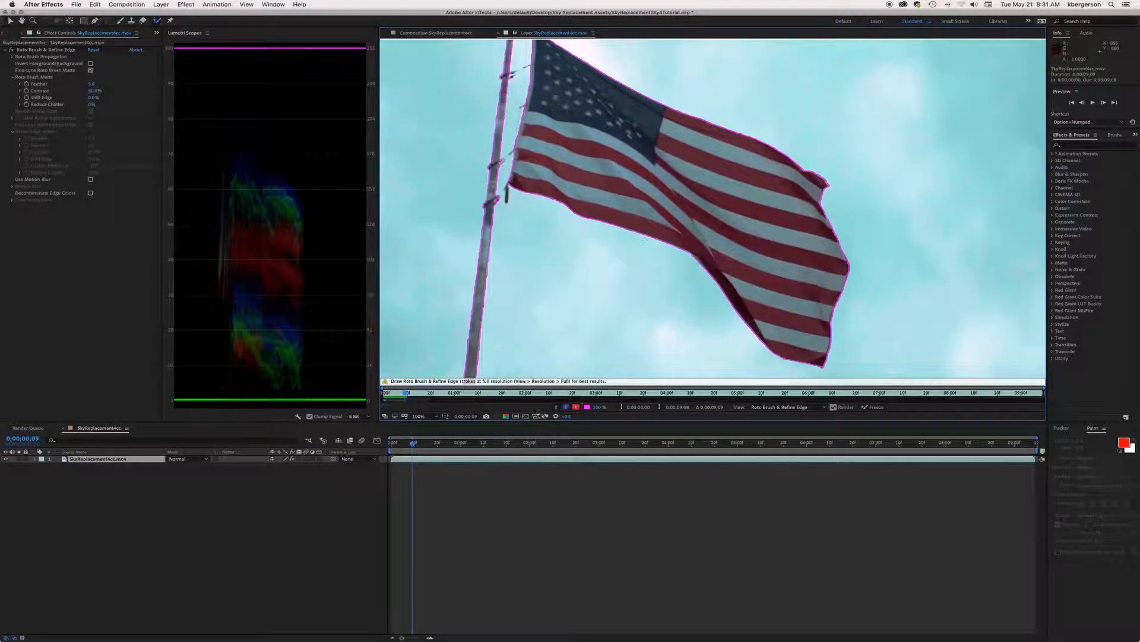
drag(409, 395, 410, 400)
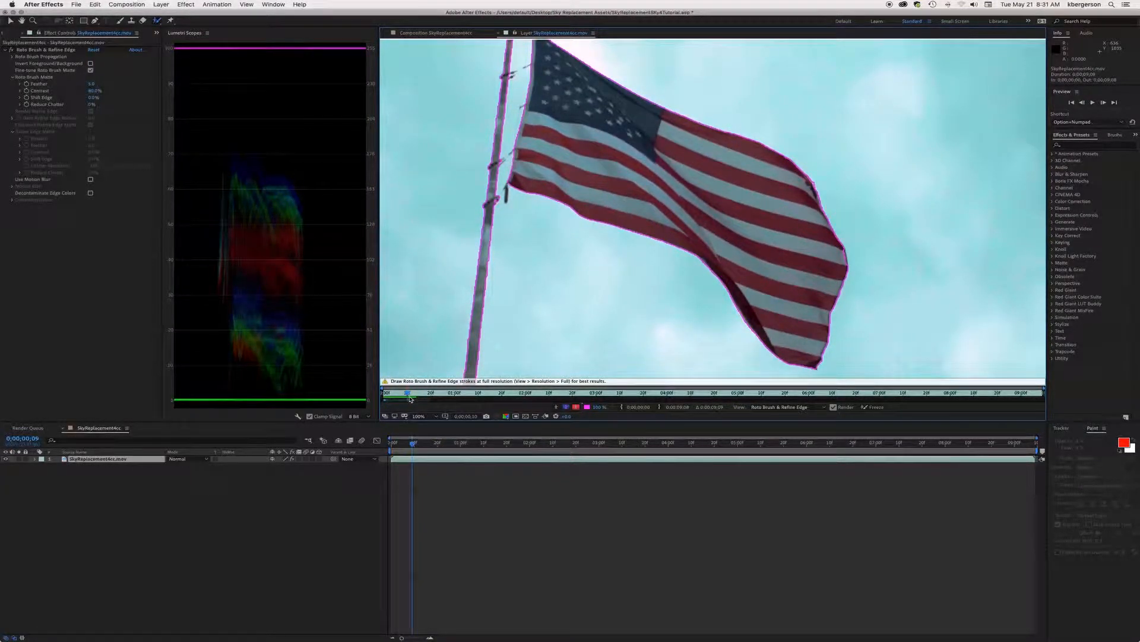
drag(410, 399, 419, 399)
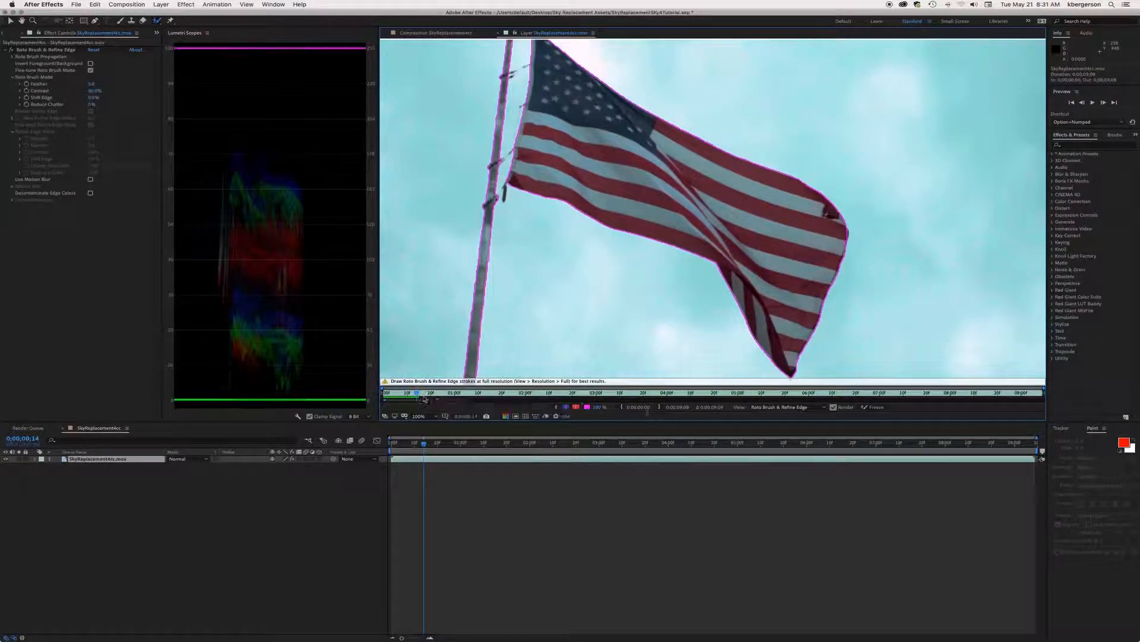
drag(419, 398, 421, 397)
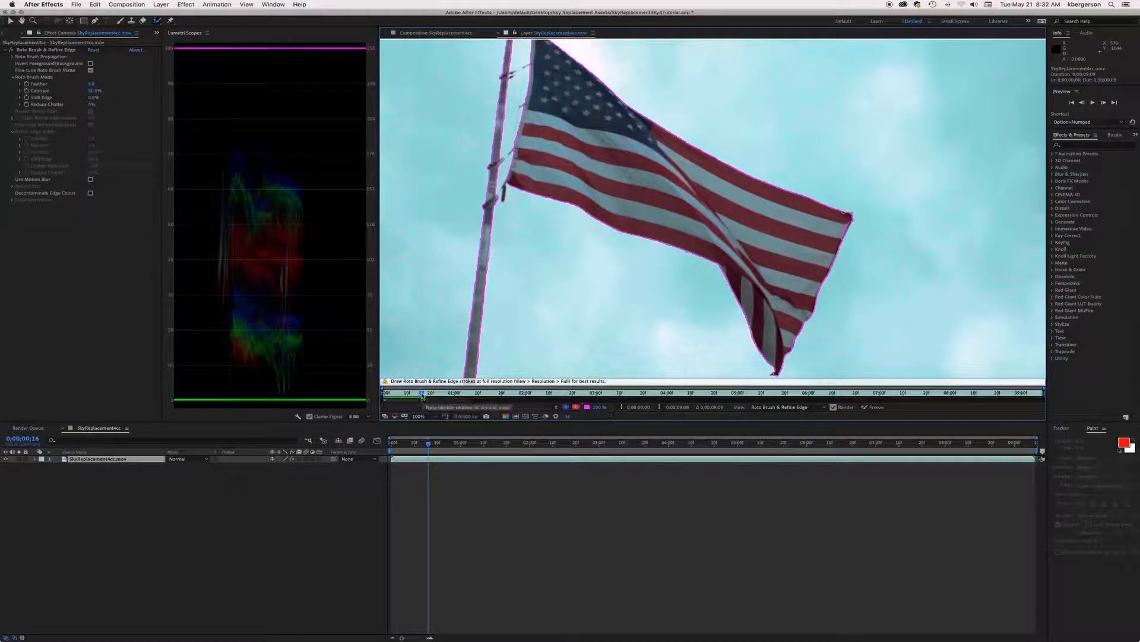
drag(422, 394, 443, 394)
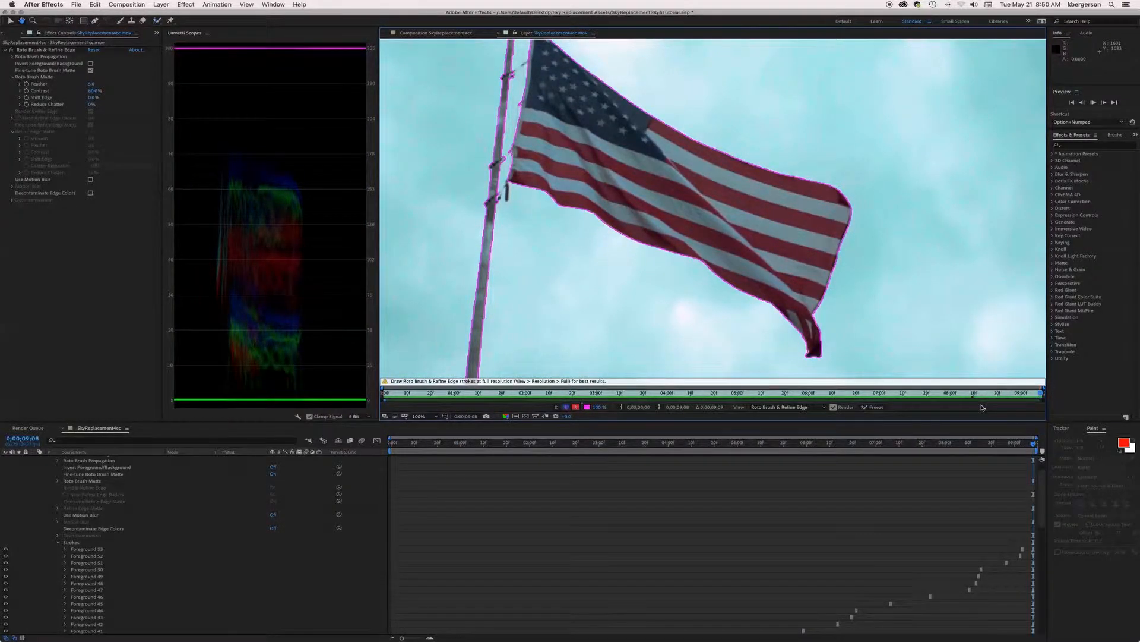
- Play back the roto outline and the cut-out flag in the composition, and return to the first frame
key(space)
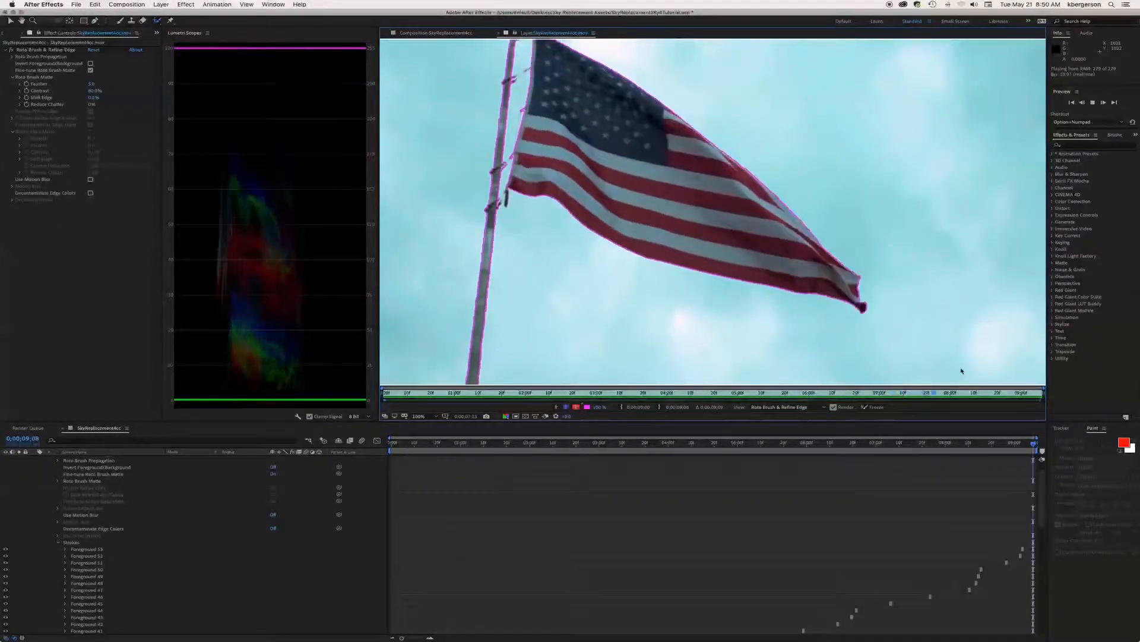
click(960, 392)
click(434, 34)
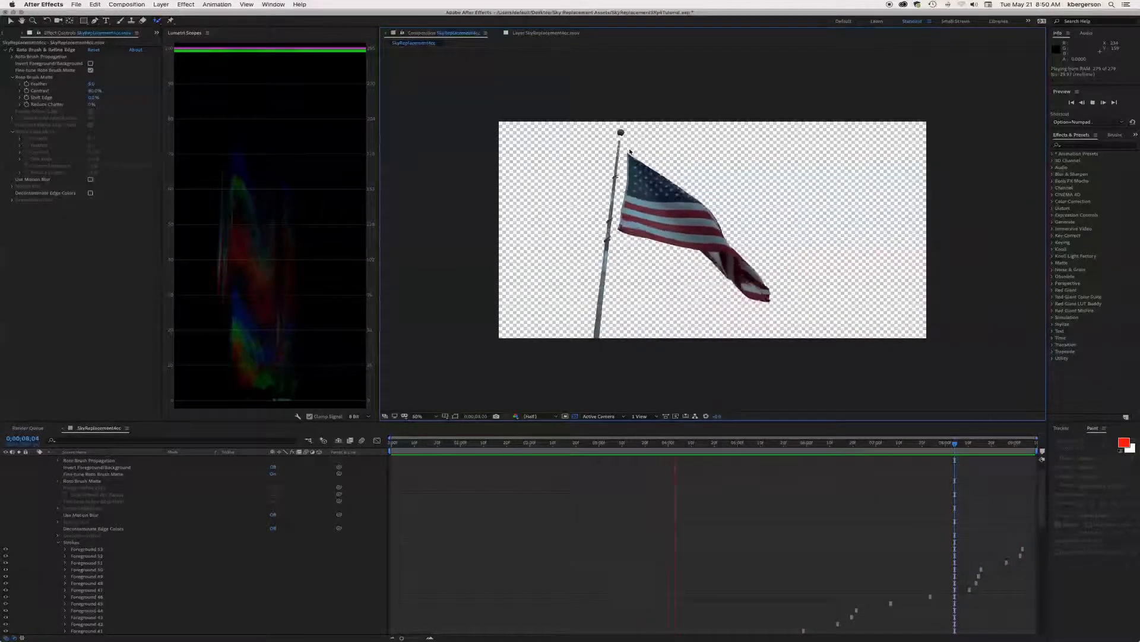
key(space)
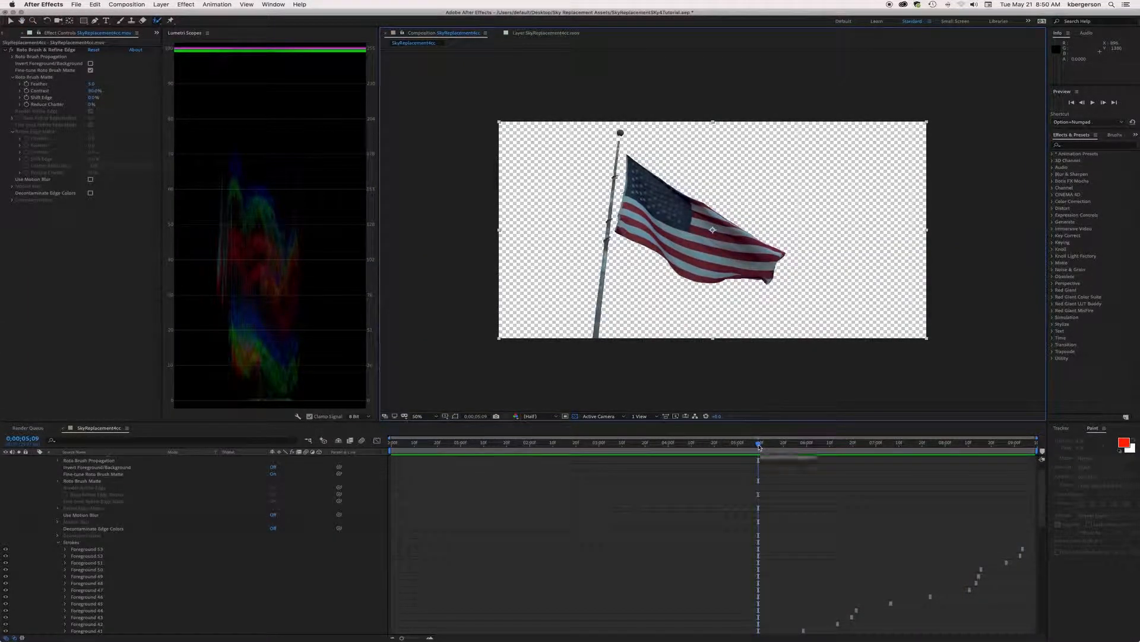
drag(759, 446, 357, 469)
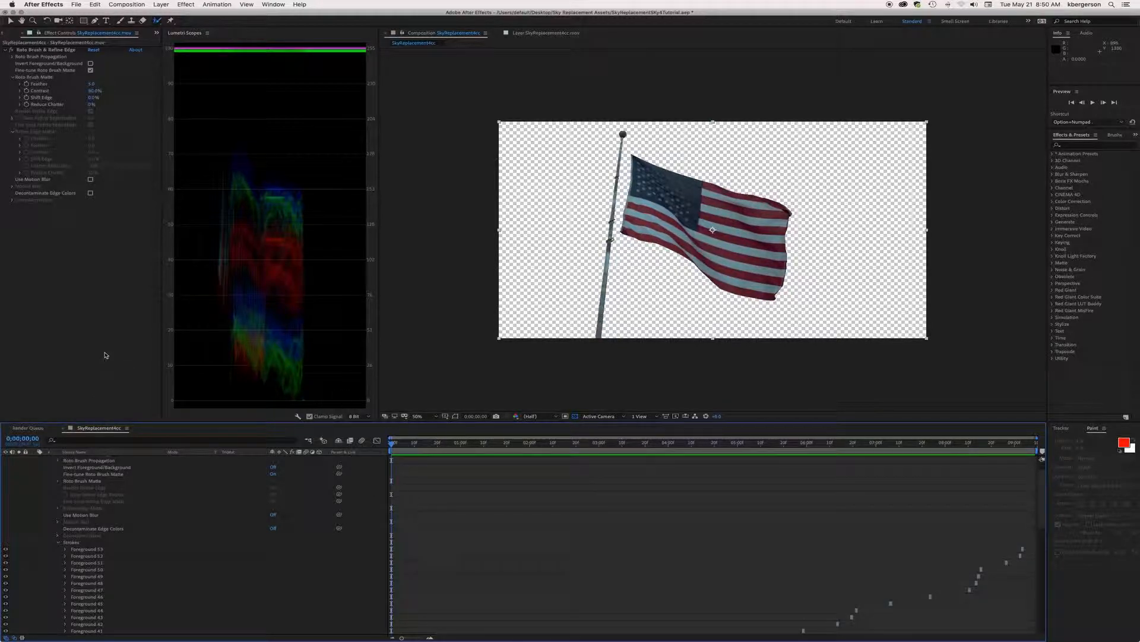
- Create a new composition from the SkyReplacement4cc.mov footage in the project
click(10, 34)
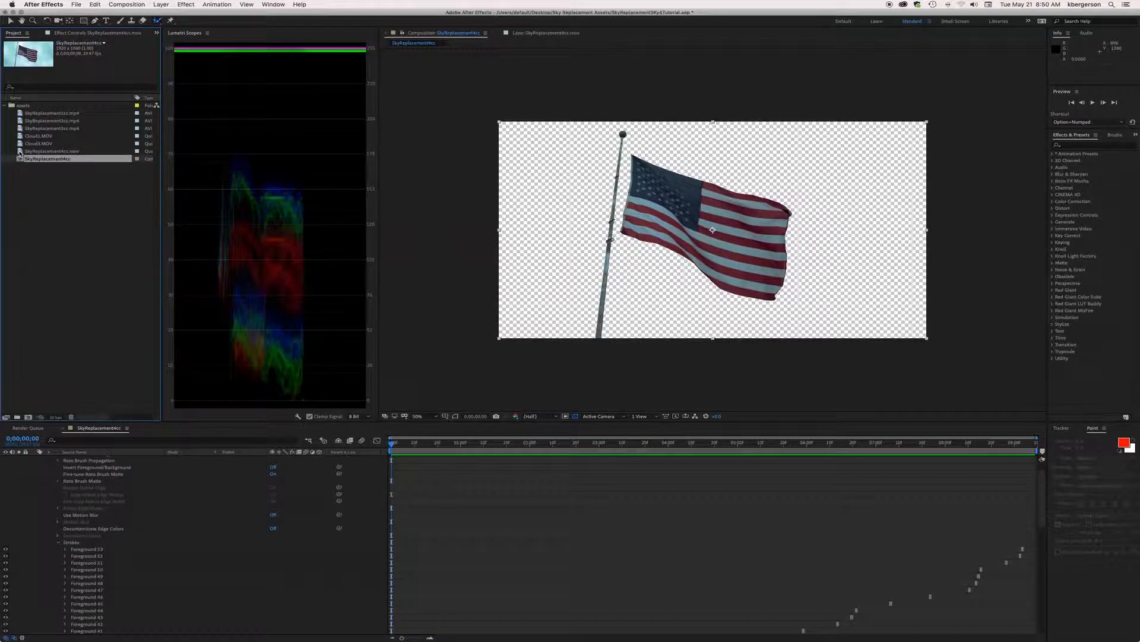
click(20, 153)
drag(20, 152, 29, 418)
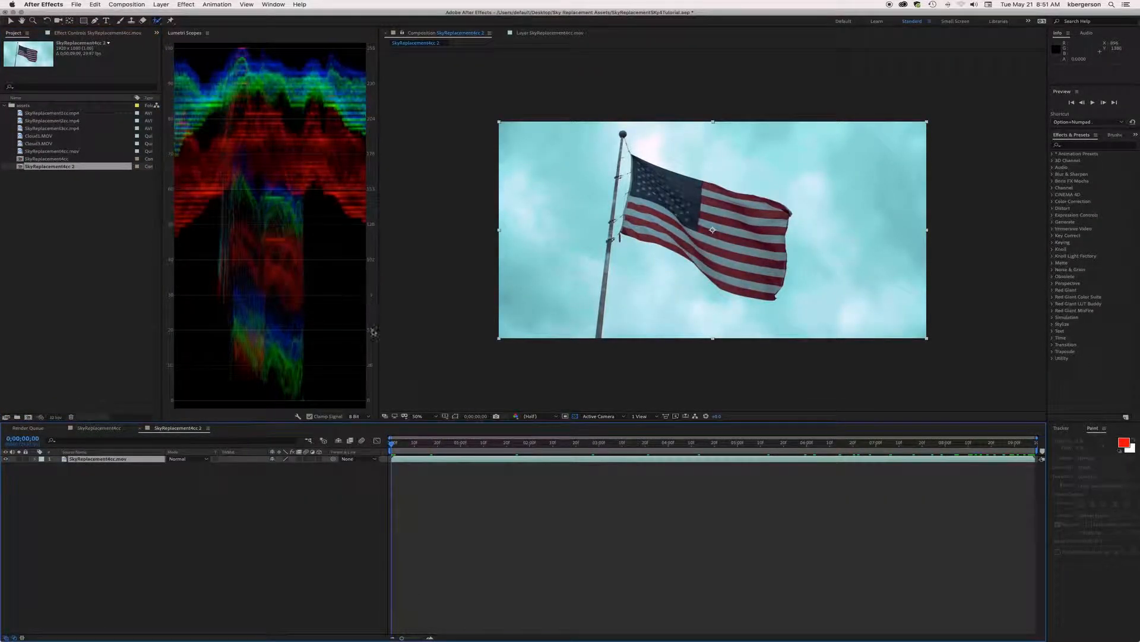
- Save the current frame as Flagpole.psd in the Assets folder of Sky Replacement Assets, and render it
click(127, 4)
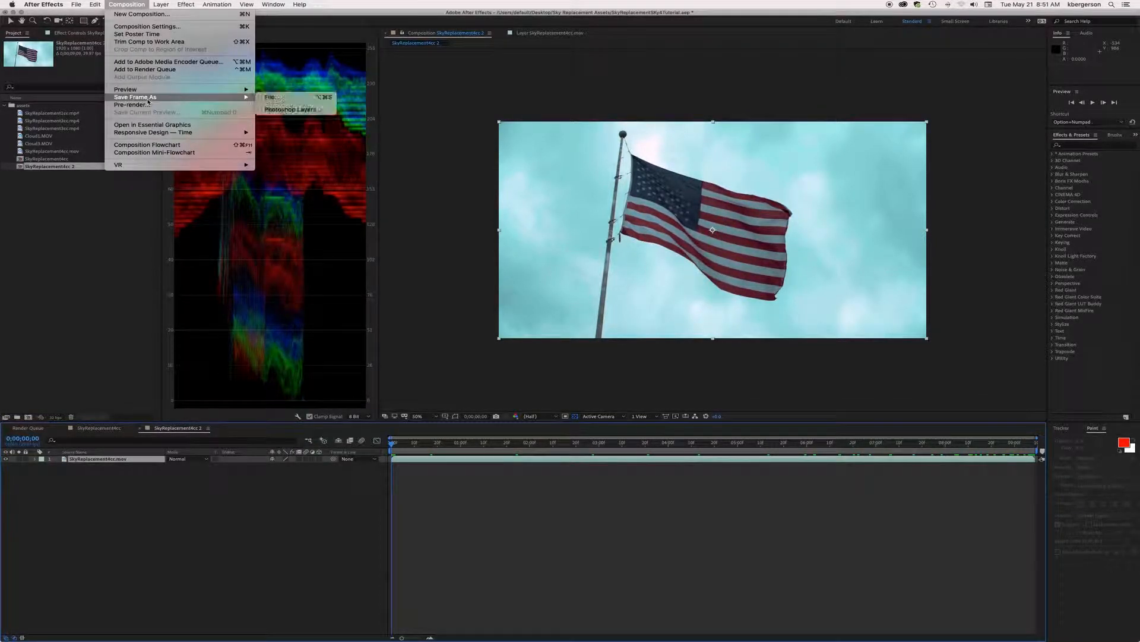
click(276, 97)
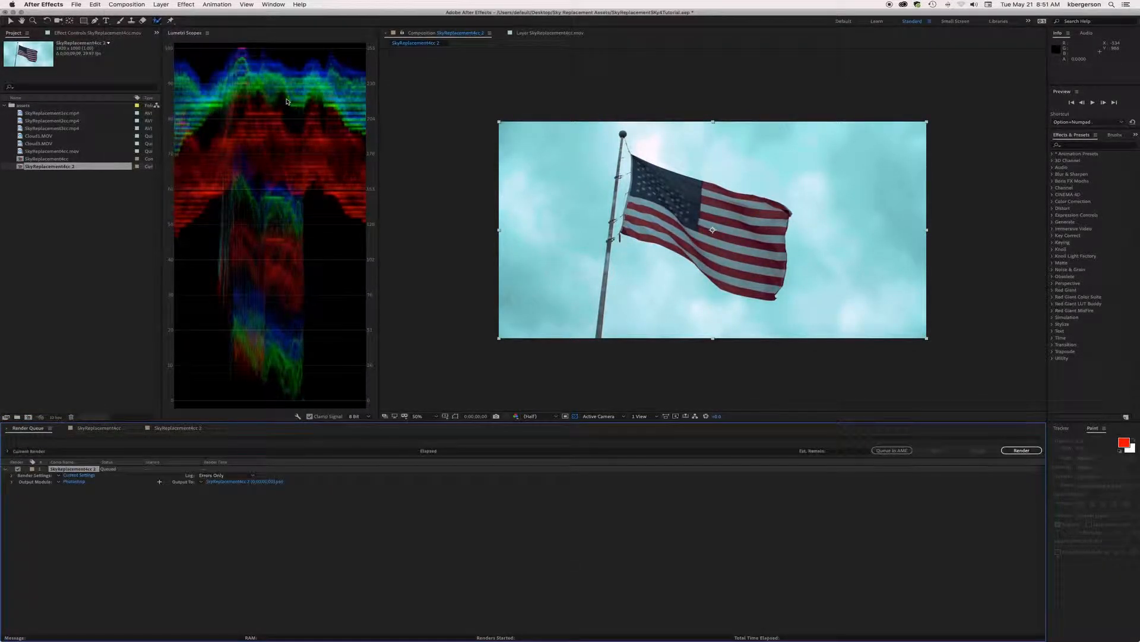
click(262, 483)
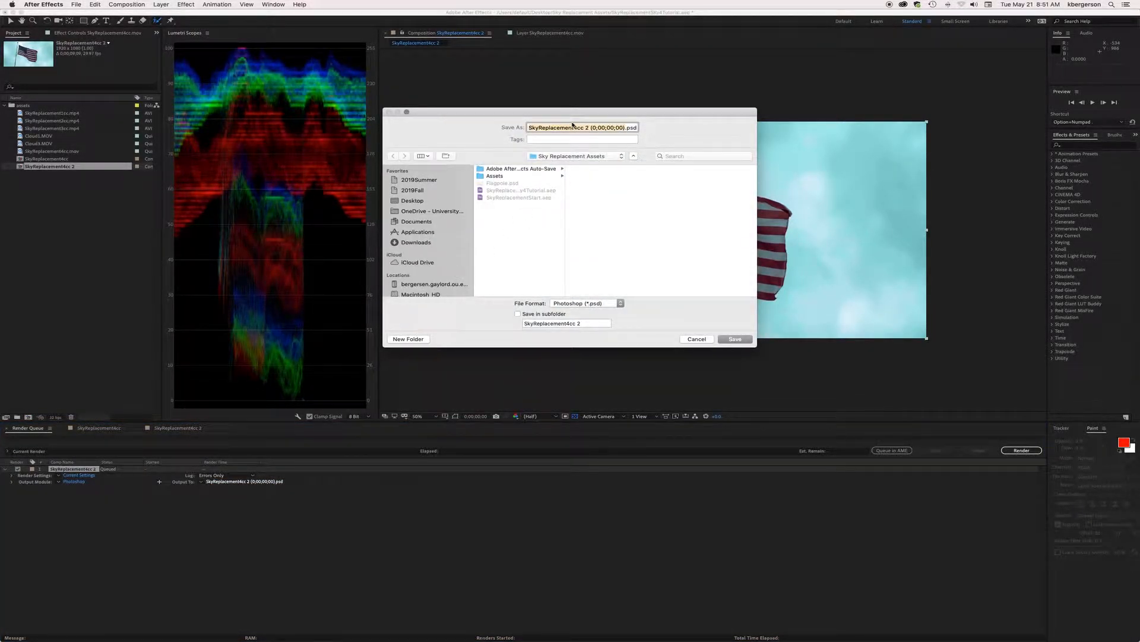
text(Flagpole)
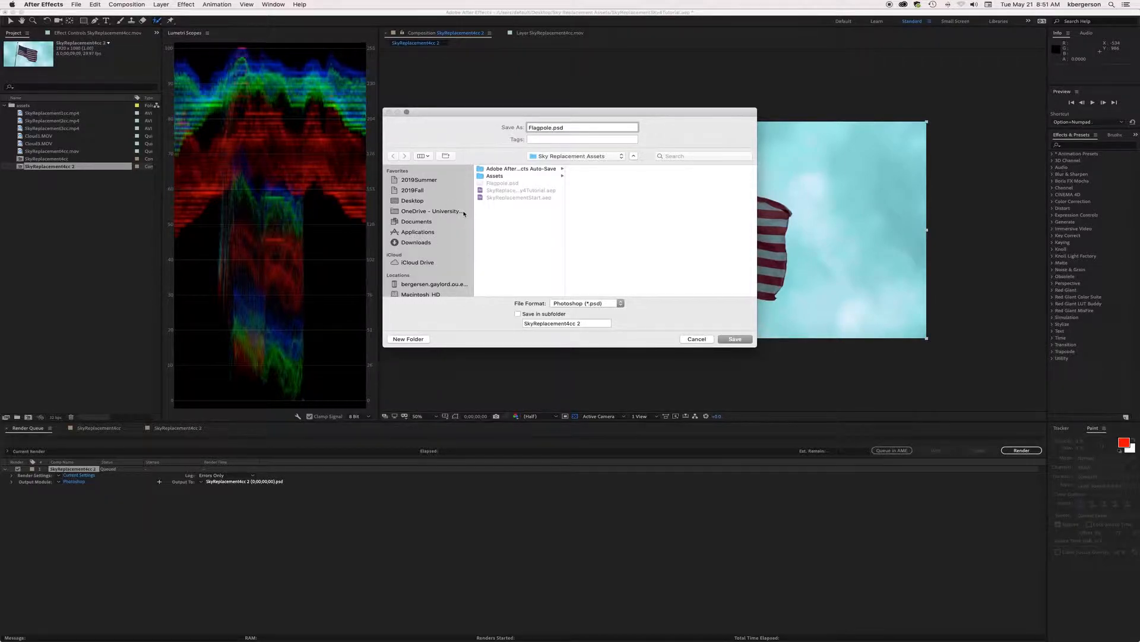
click(413, 201)
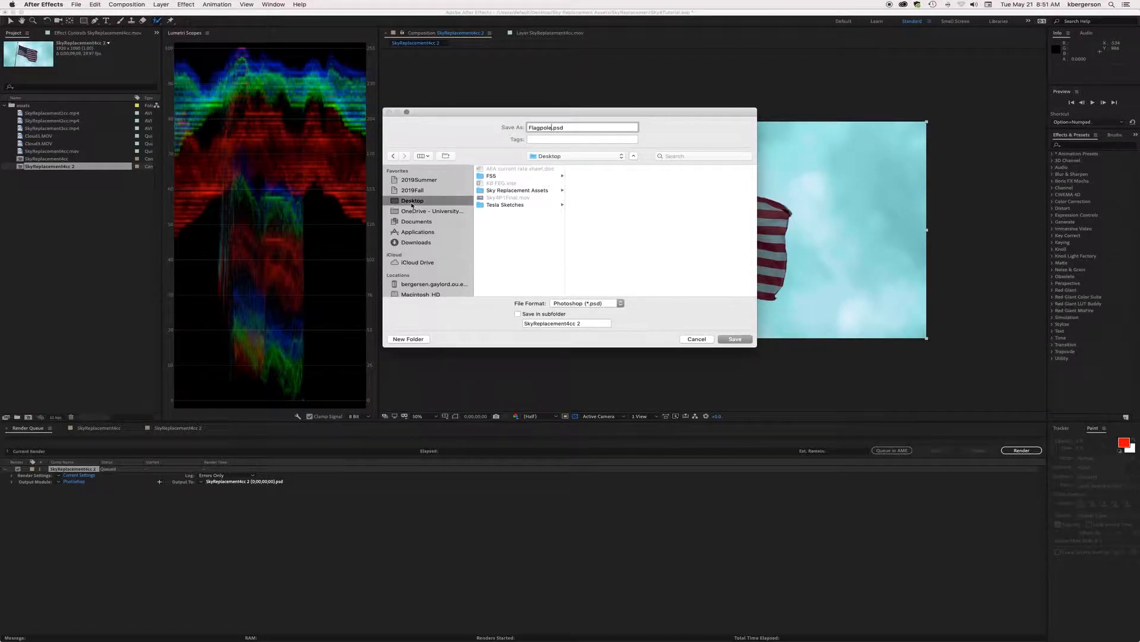
click(522, 192)
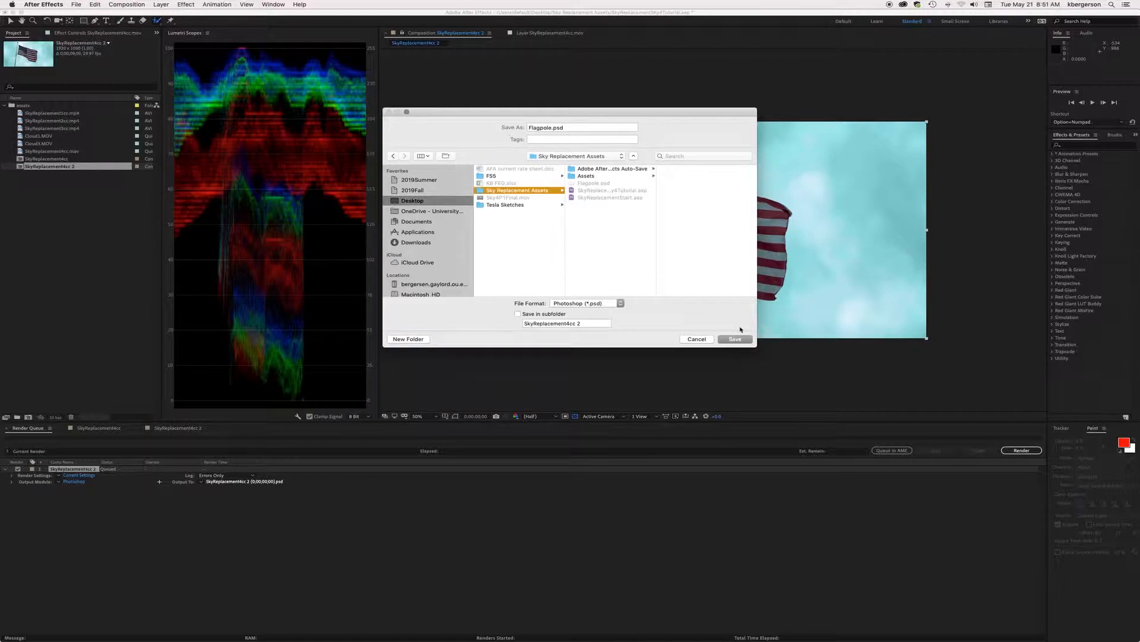
click(586, 175)
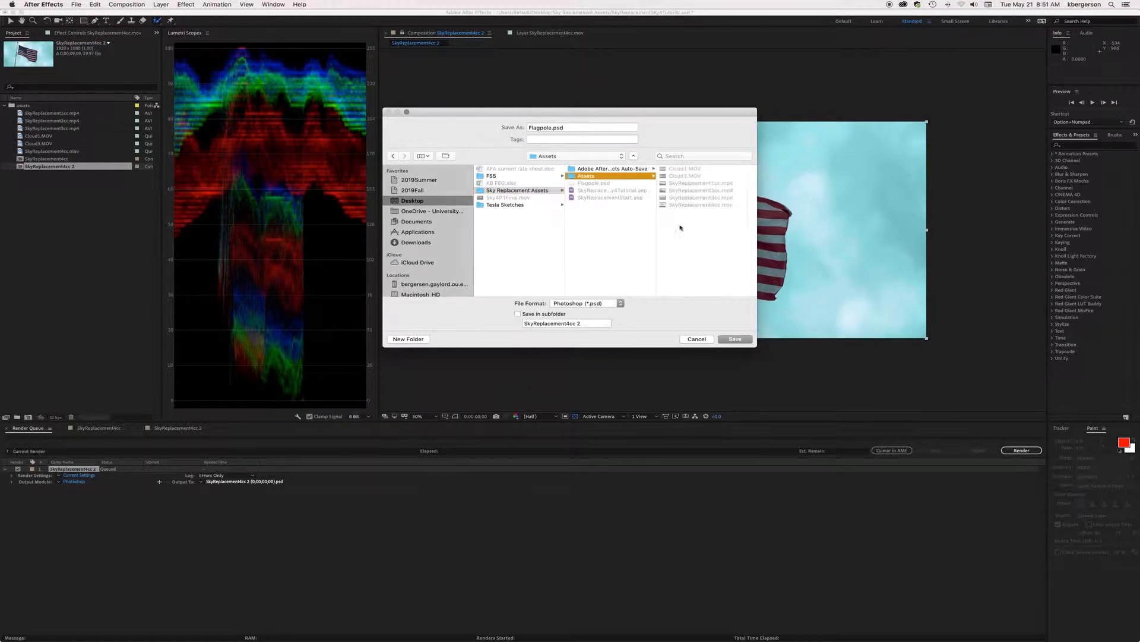
click(734, 339)
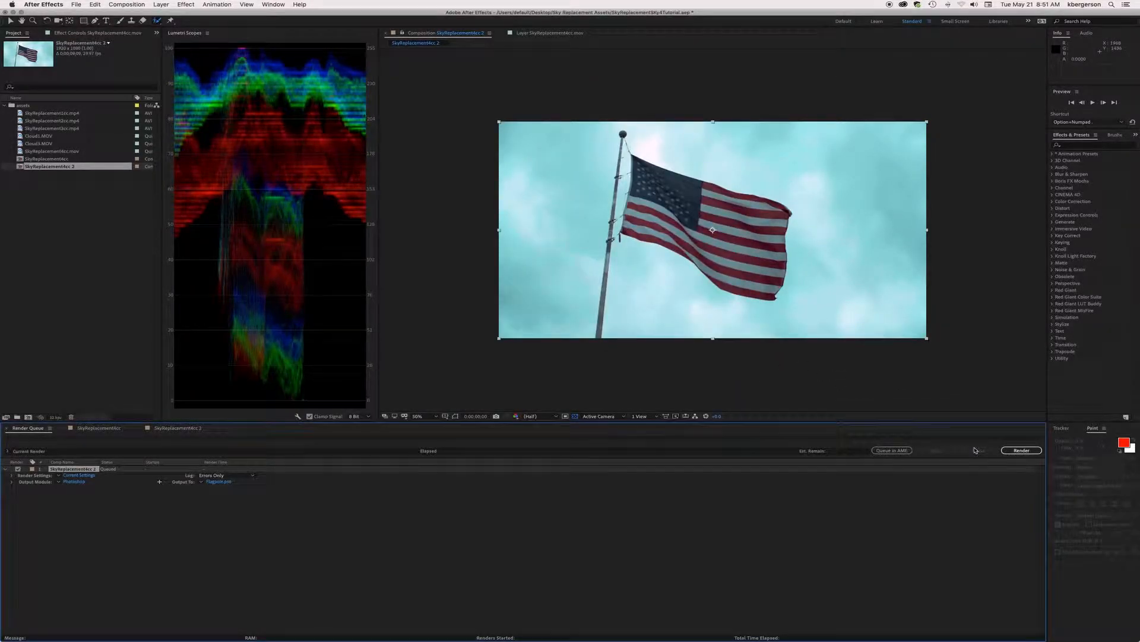
click(1030, 450)
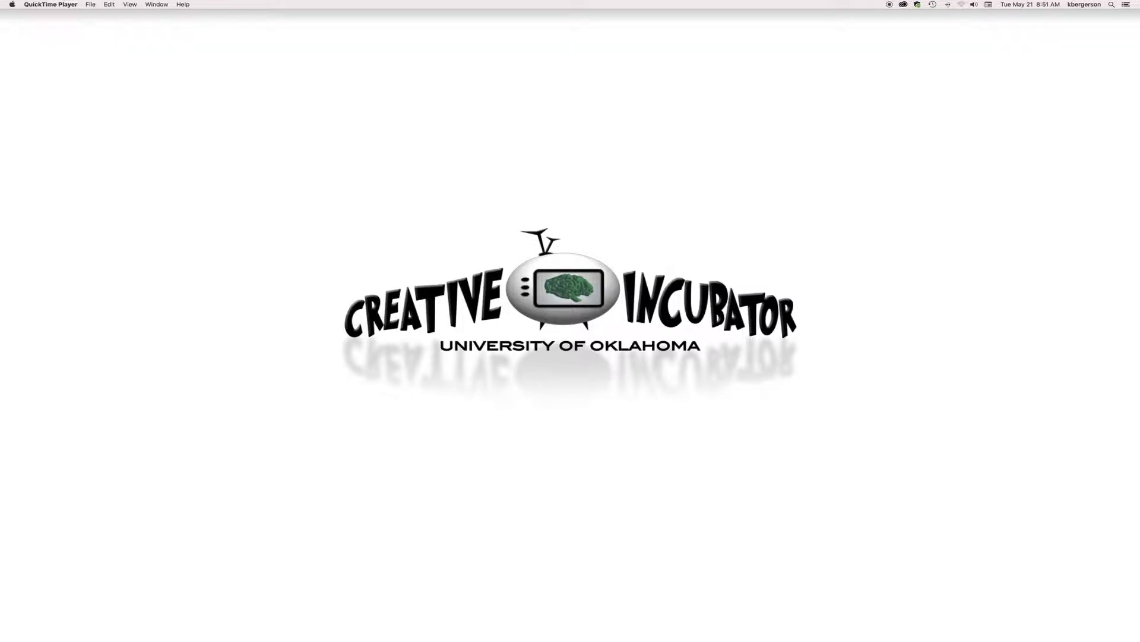
- Open Flagpole.psd from the Assets folder in Photoshop and cut the entire flagpole out of the background using the Magic Wand
drag(0, 121, 490, 135)
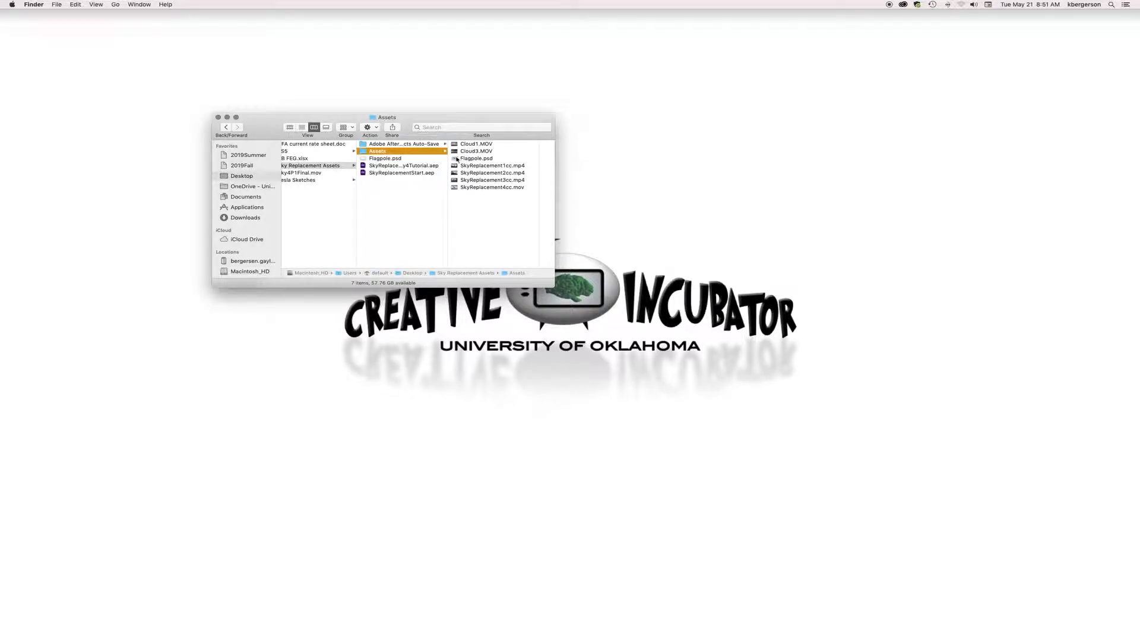
click(456, 159)
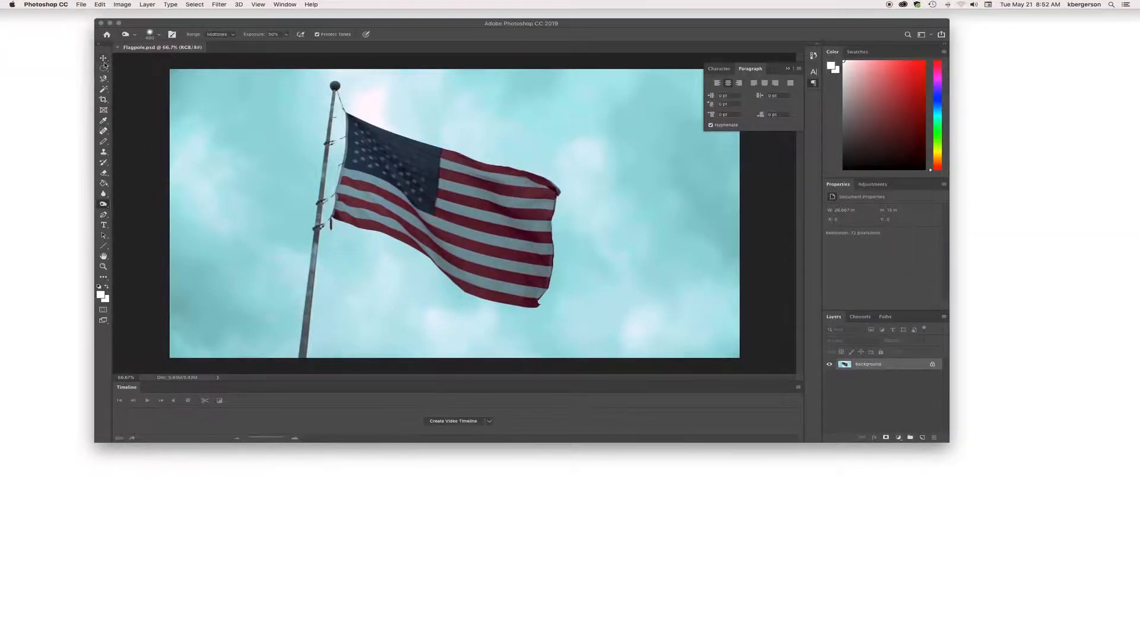
click(103, 88)
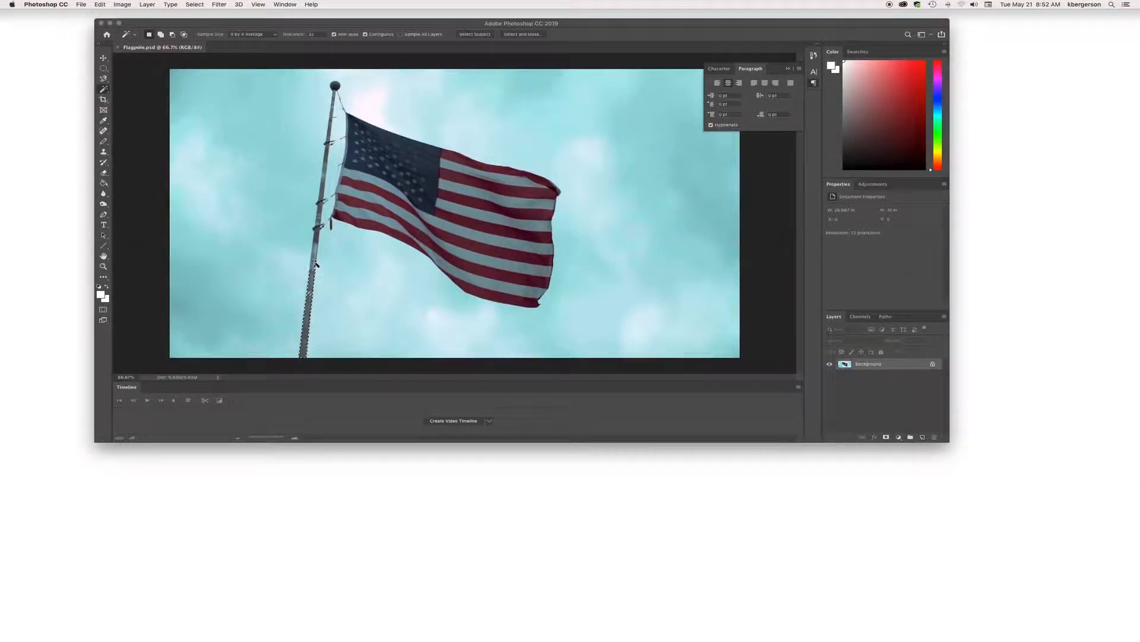
shift+click(319, 227)
shift+click(320, 197)
key(alt+BackSpace)
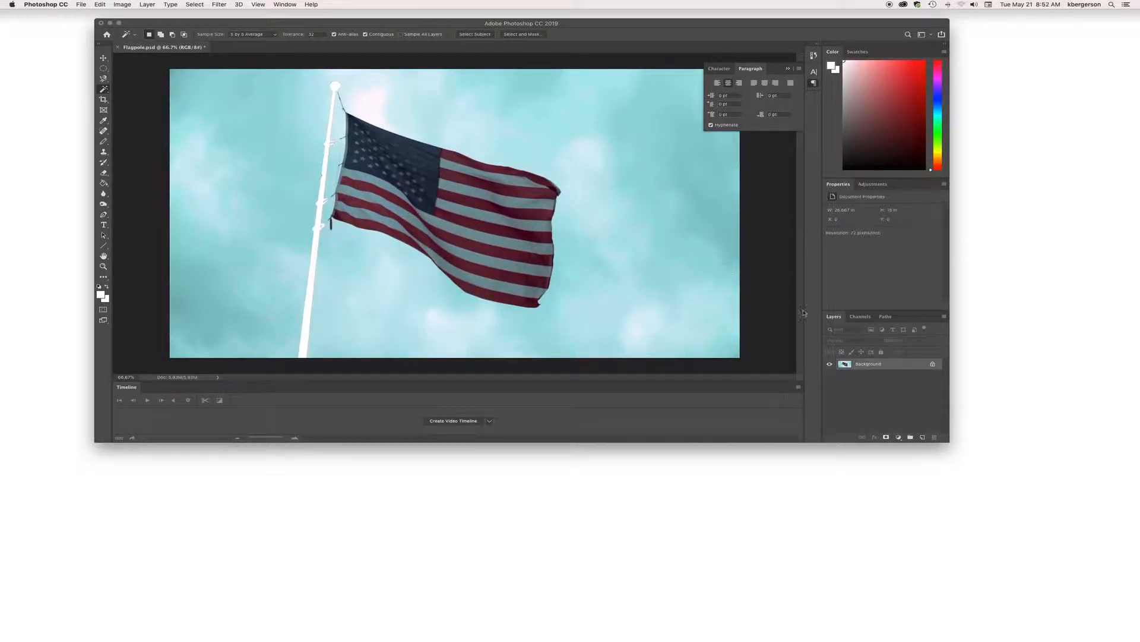
- Paste the cut flagpole onto a new layer and move it exactly over the white gap in the background
click(923, 438)
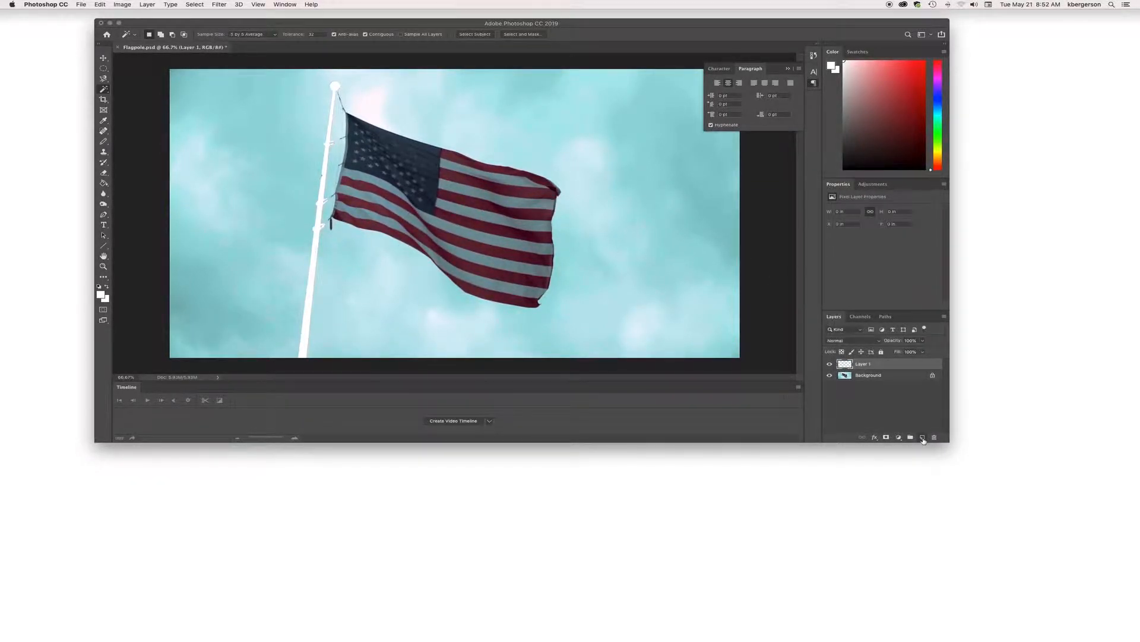
key(super+v)
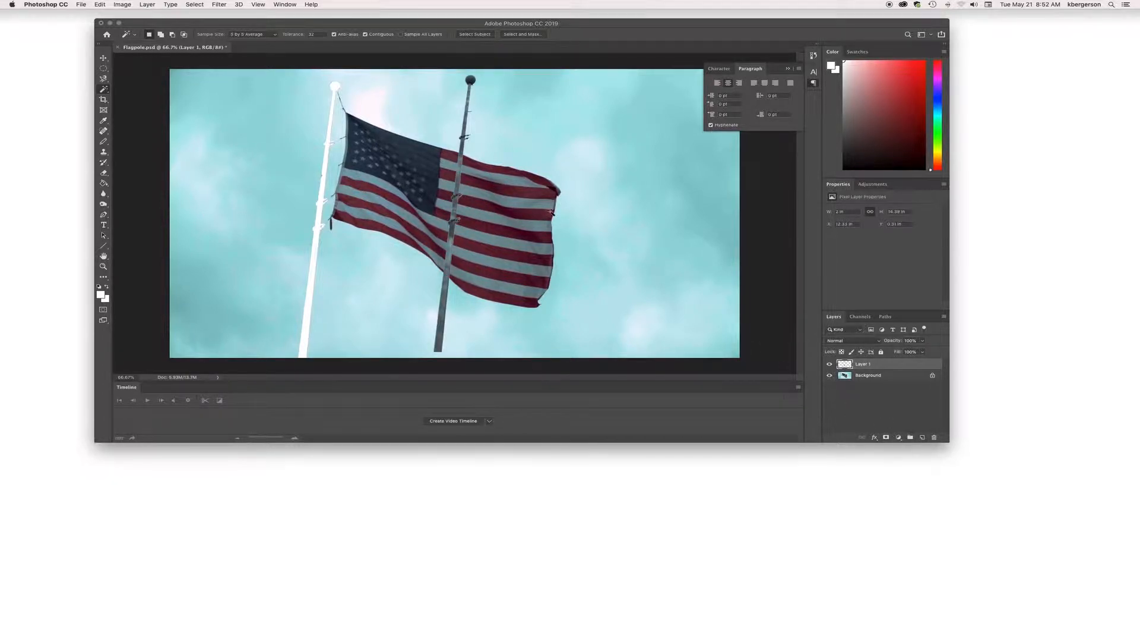
click(103, 58)
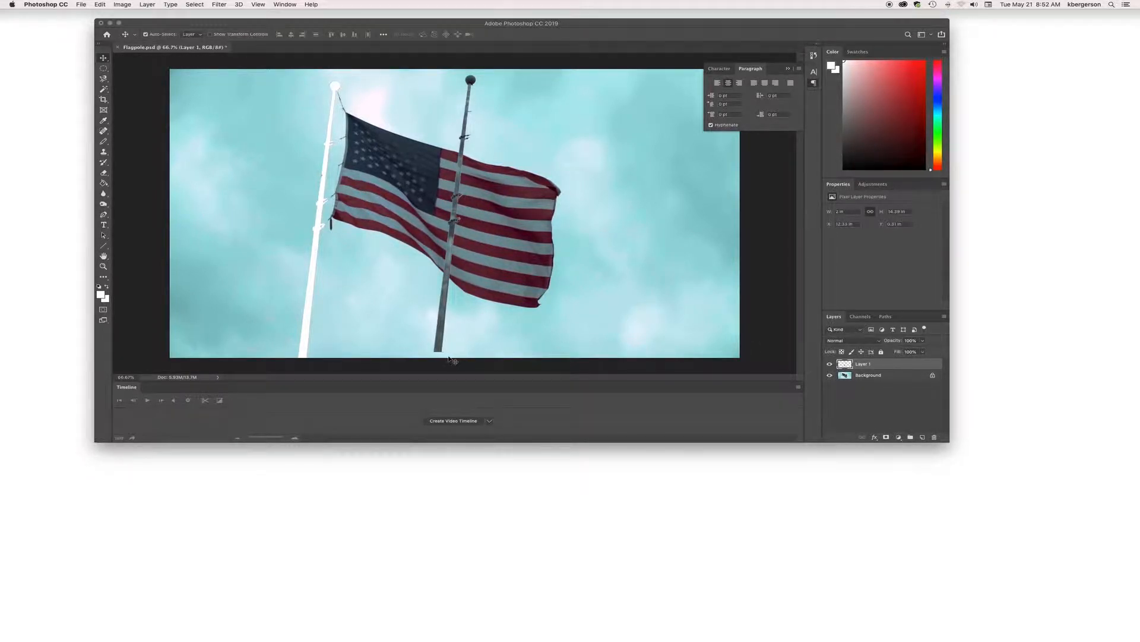
drag(438, 350, 302, 357)
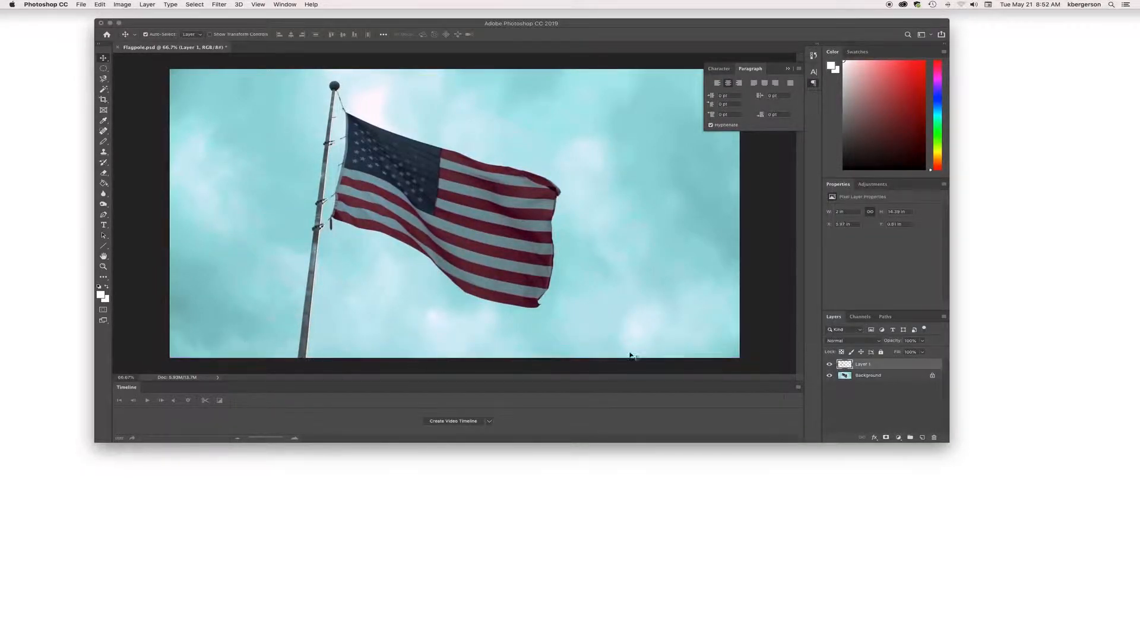
- Delete the Background layer so only the flagpole remains, and save Flagpole.psd
click(885, 374)
key(Delete)
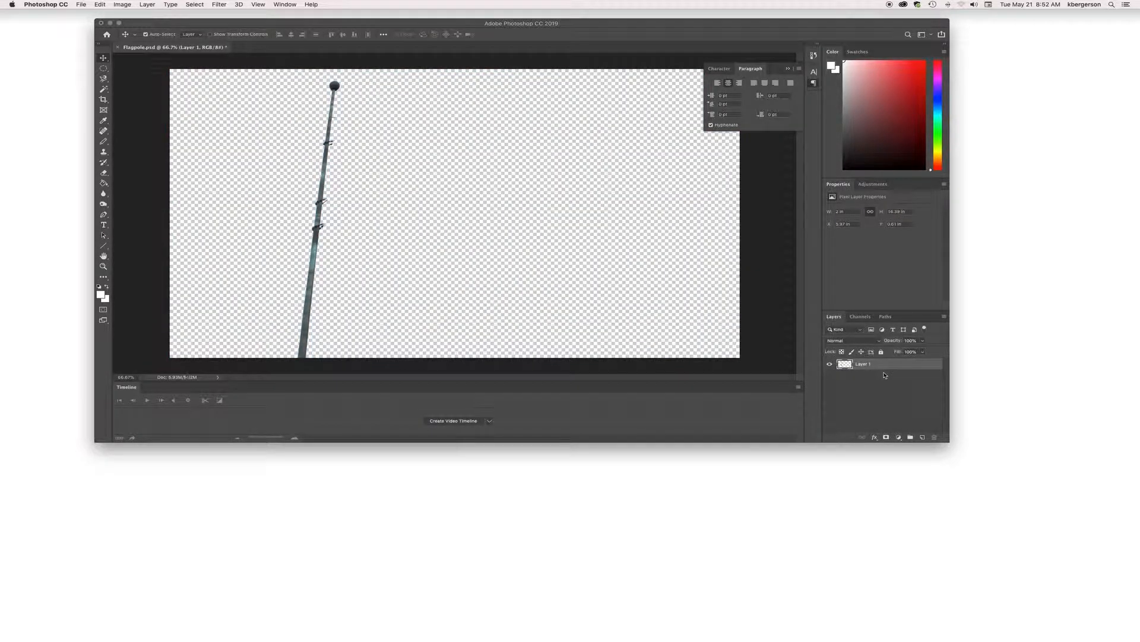
key(super+s)
- Quit Photoshop and import Flagpole.psd into the After Effects project as Composition - Retain Layer Sizes with Editable Layer Styles
click(52, 5)
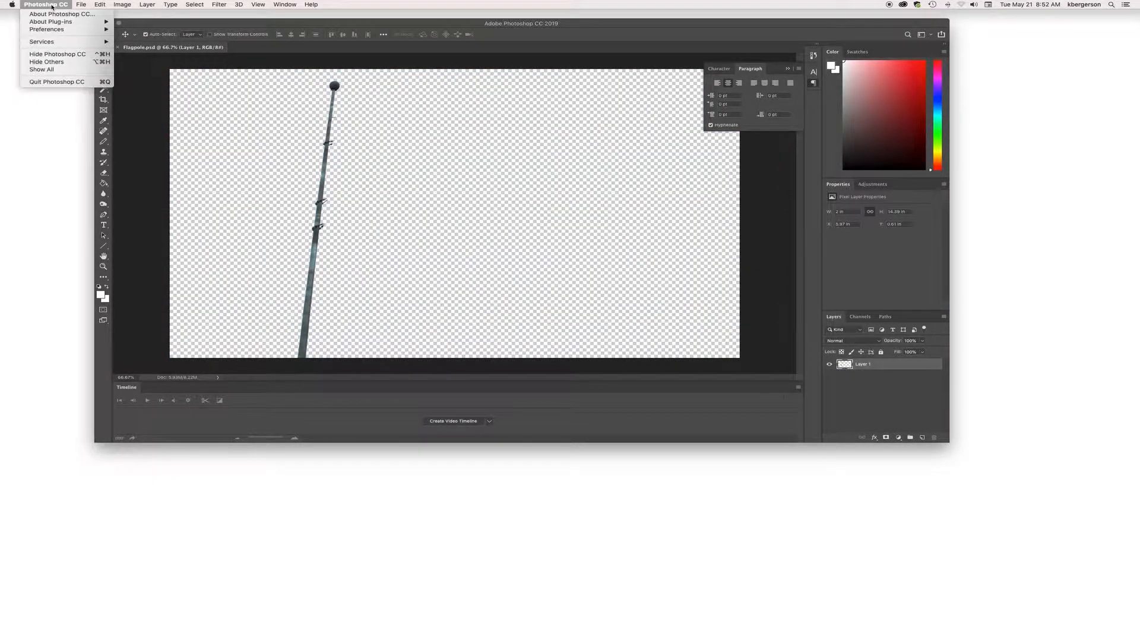
click(61, 82)
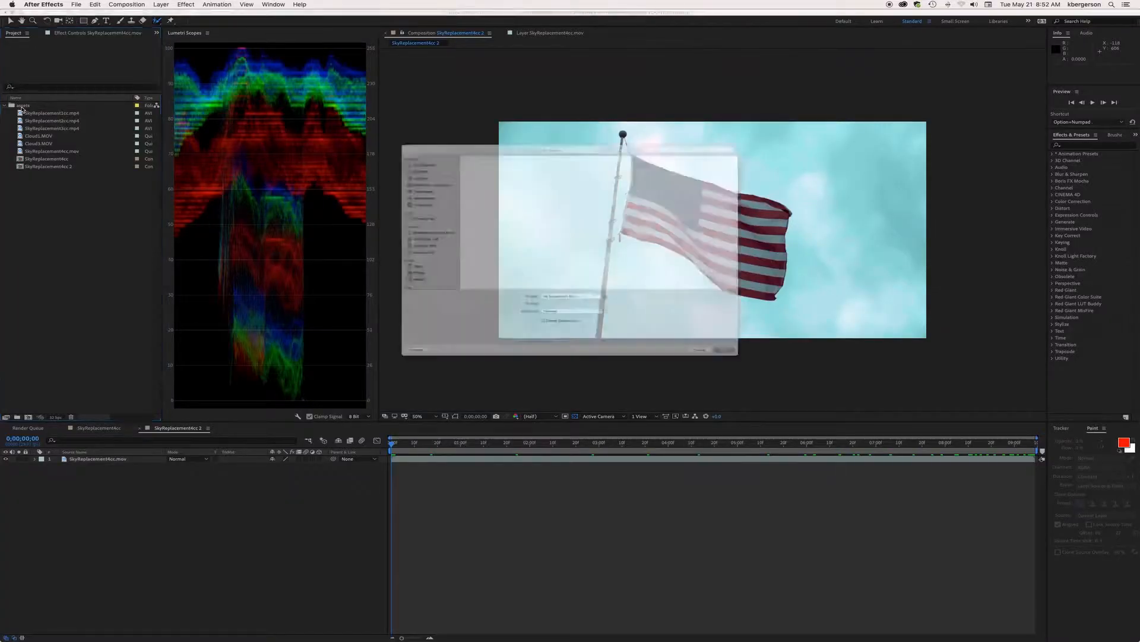
click(426, 120)
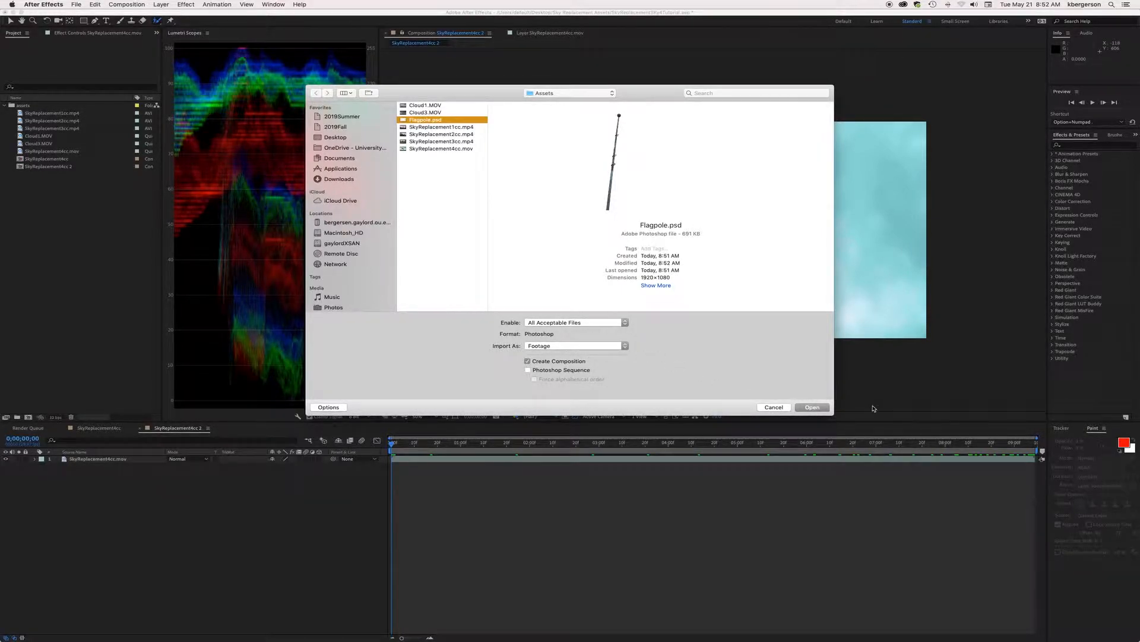
click(813, 407)
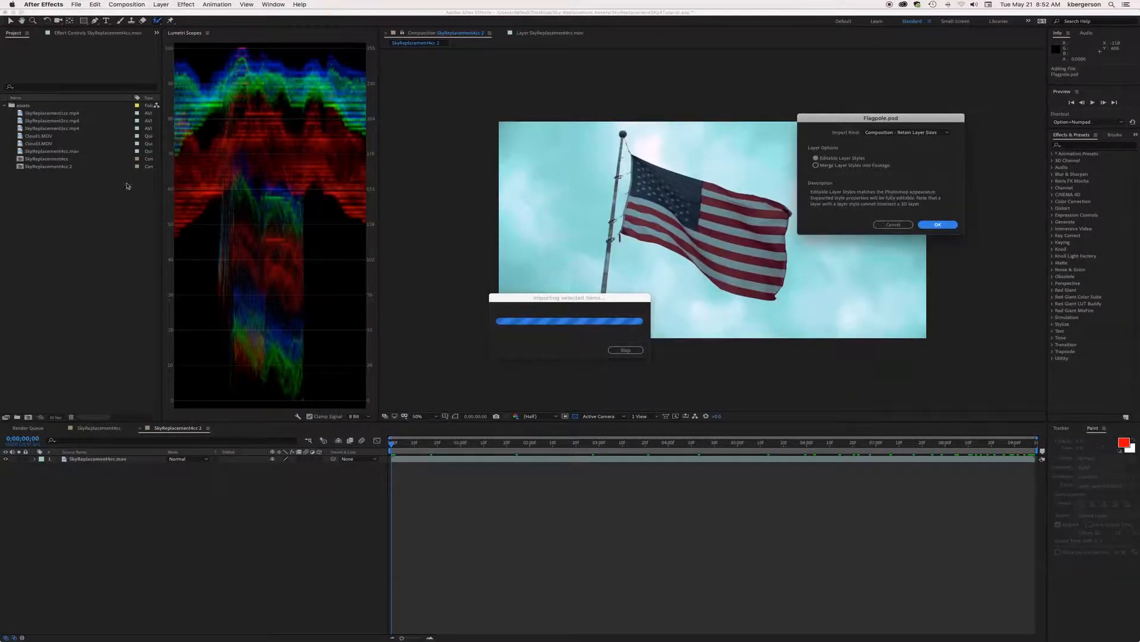
click(940, 225)
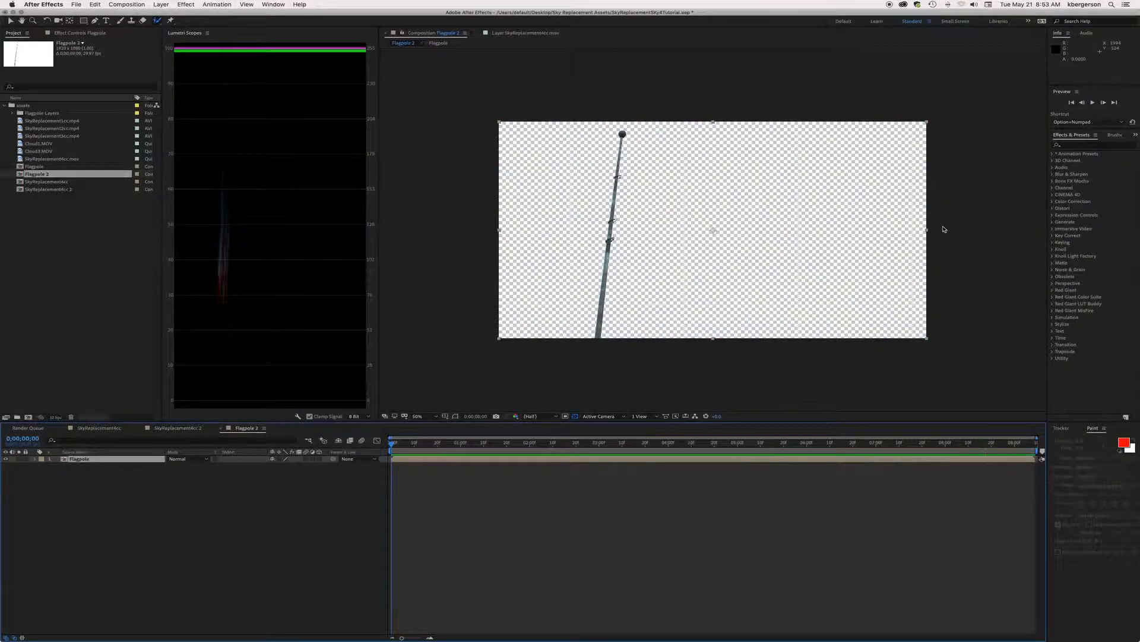
- Close the open timelines of the Flagpole 2 and SkyReplacement4cc 2 compositions
click(22, 177)
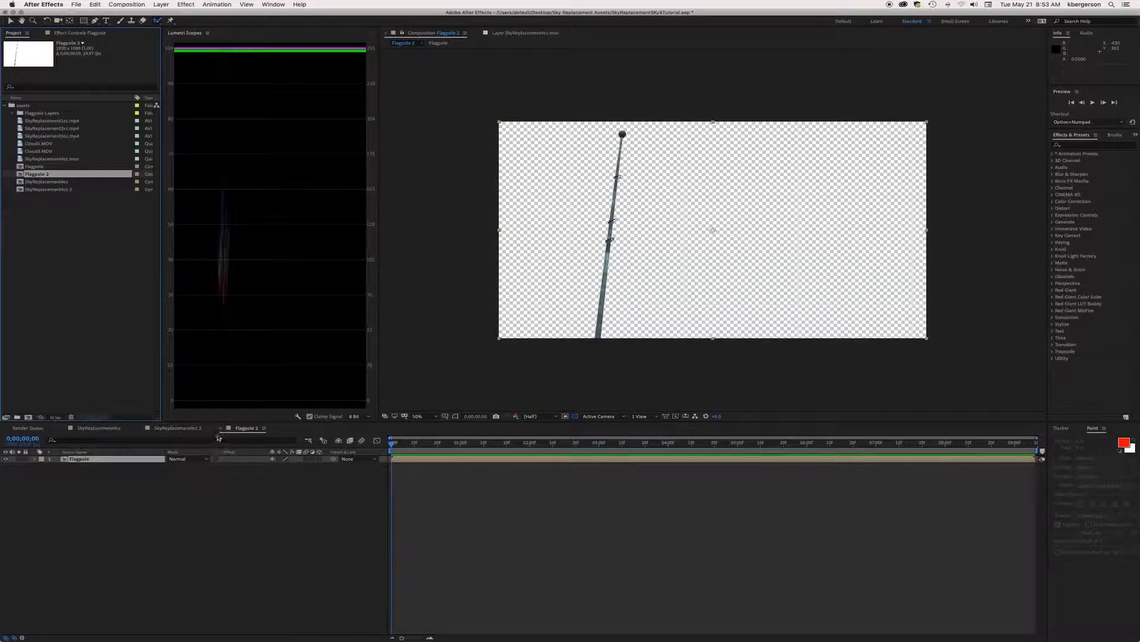
click(221, 428)
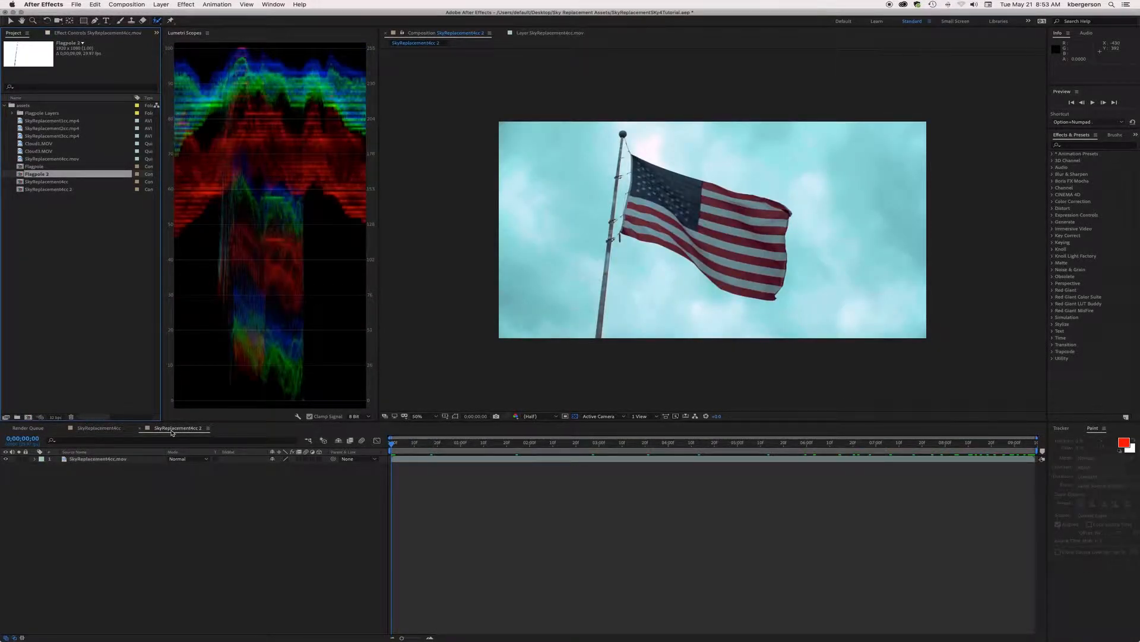
click(171, 430)
click(140, 429)
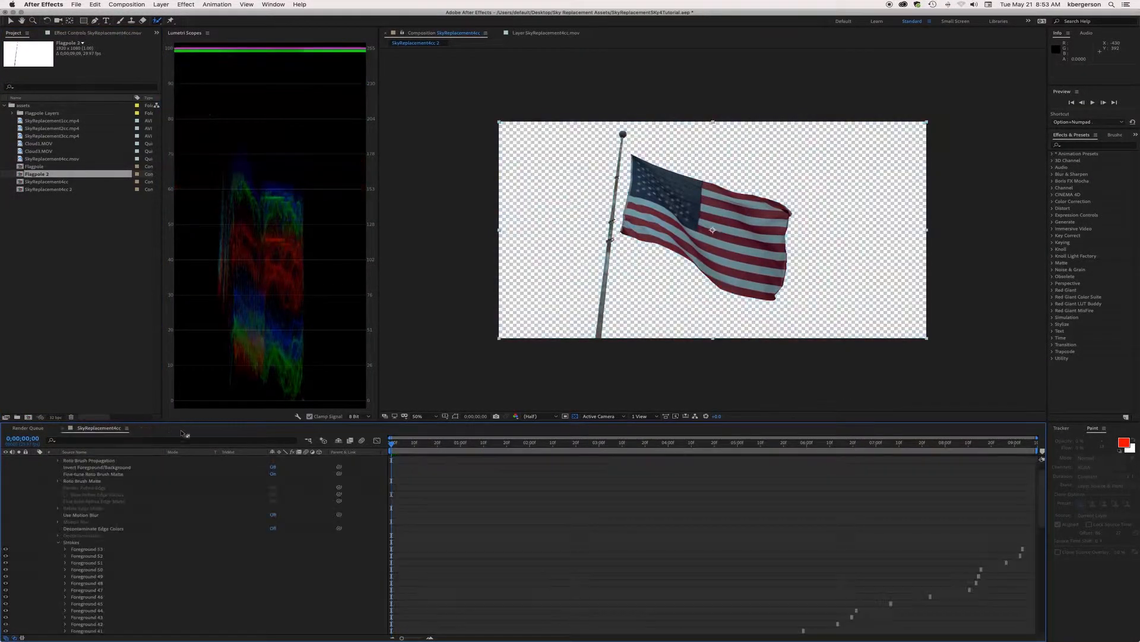
- Return to the SkyReplacement4cc composition and collapse the footage layer's Roto Brush properties
click(28, 429)
click(86, 428)
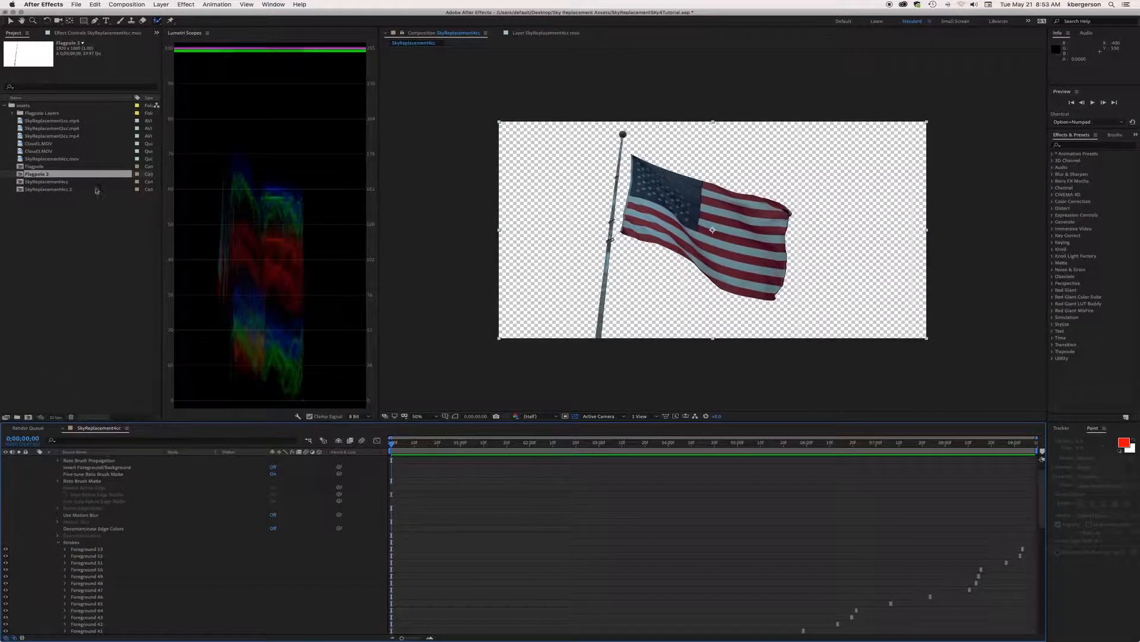
scroll(44, 476, up, 1)
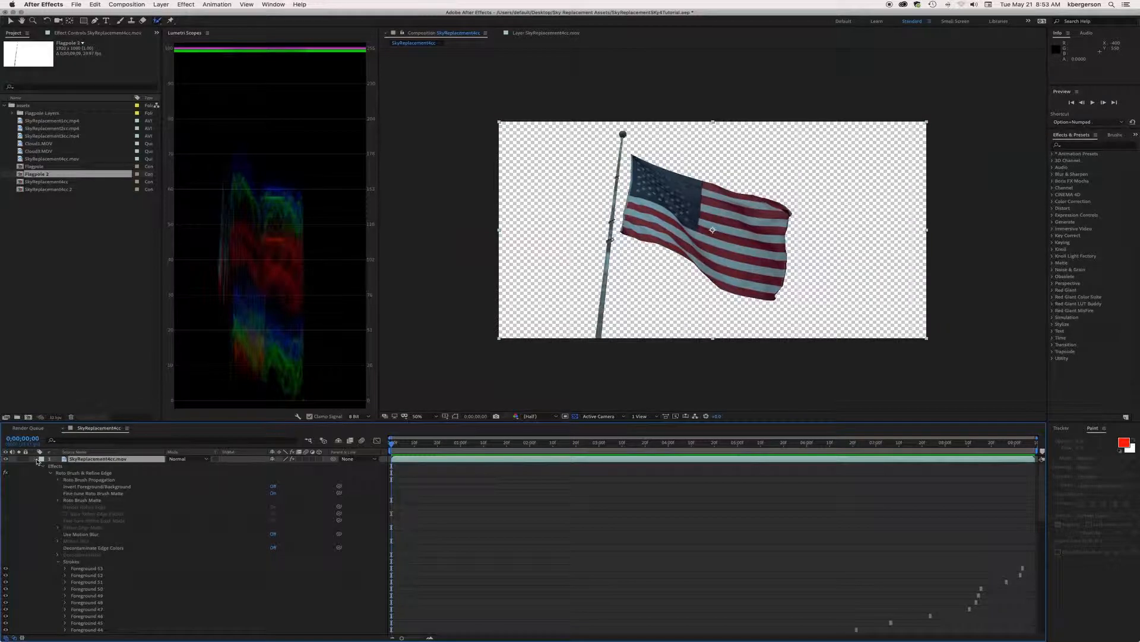
click(33, 461)
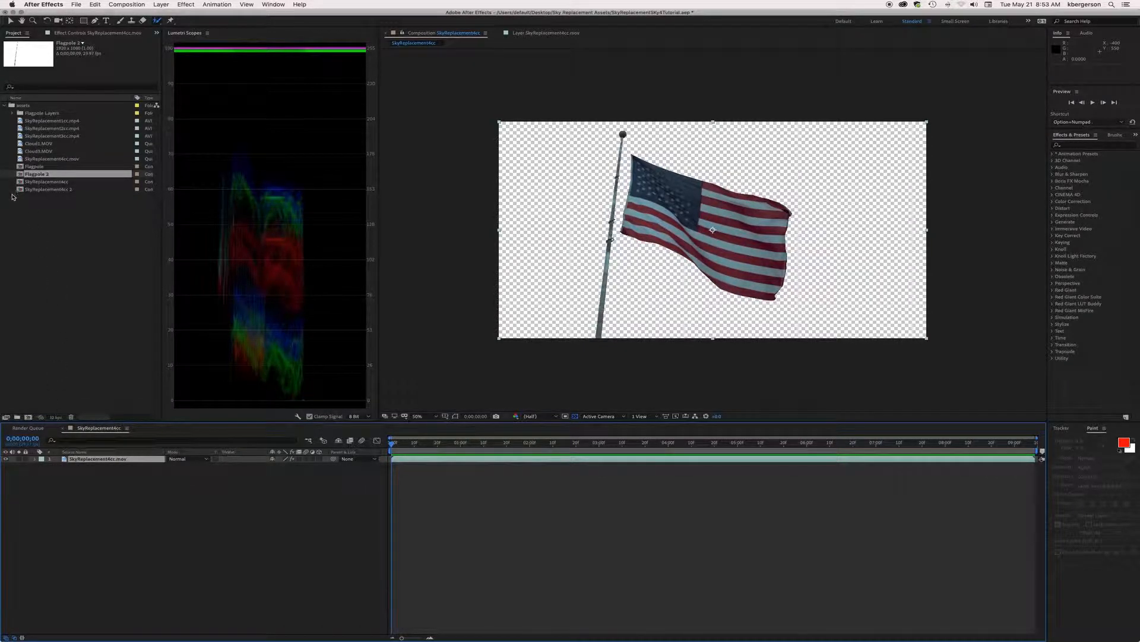
- Add the Flagpole 2 composition as a layer above the flag footage in SkyReplacement4cc and preview the result
drag(21, 173, 96, 464)
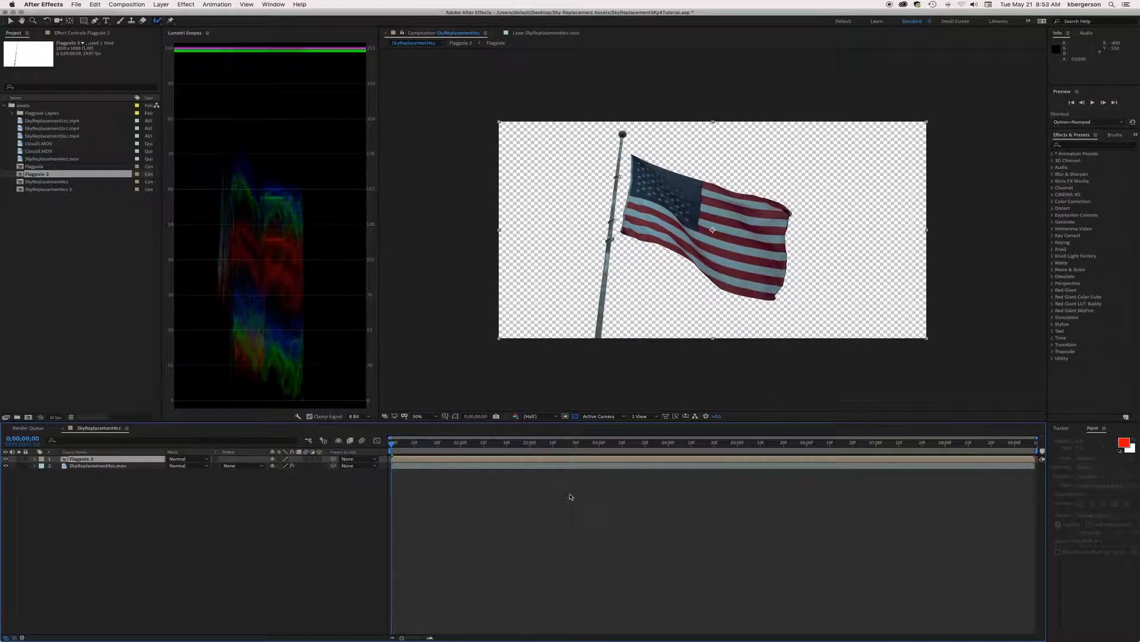
key(space)
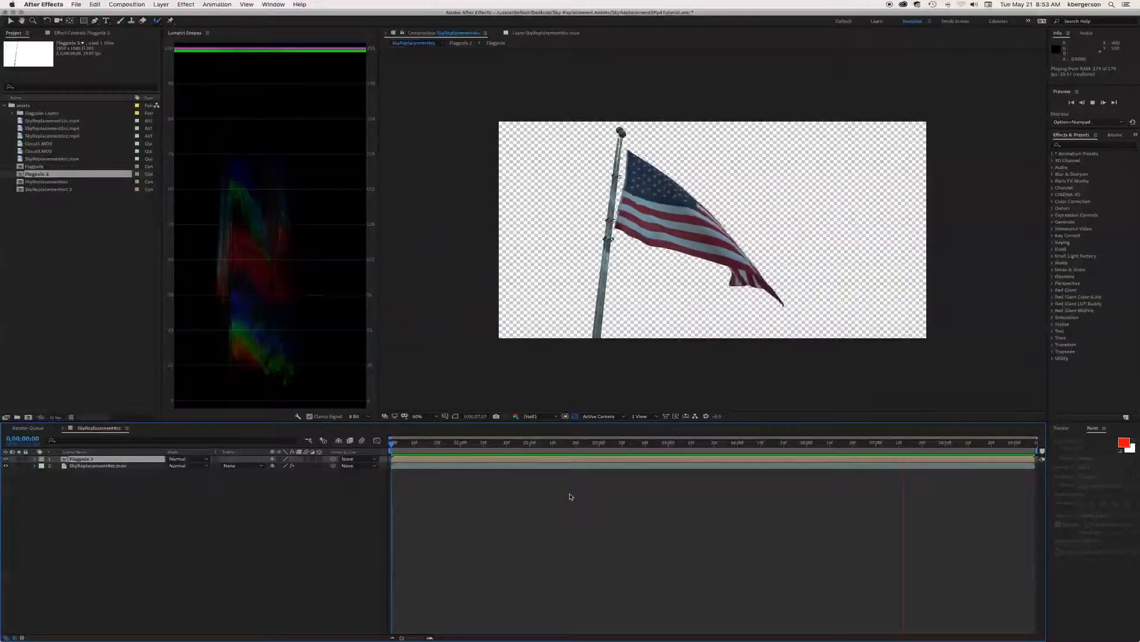
key(space)
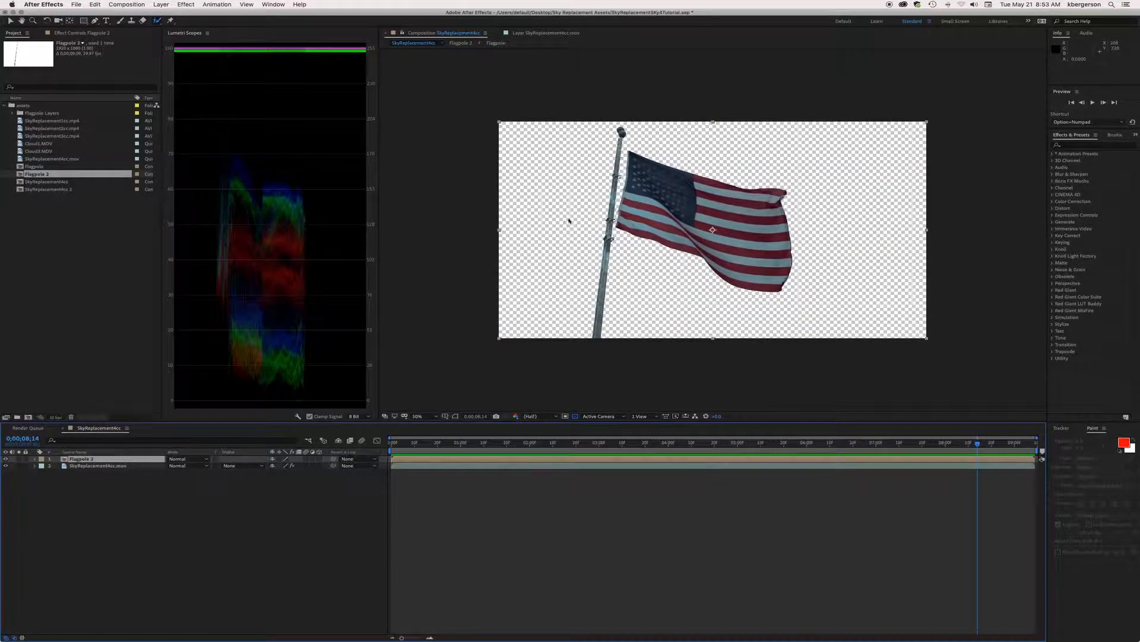
- Hide the Flagpole 2 layer and draw a closed pen mask around the flagpole on the SkyReplacement4cc footage layer
click(6, 459)
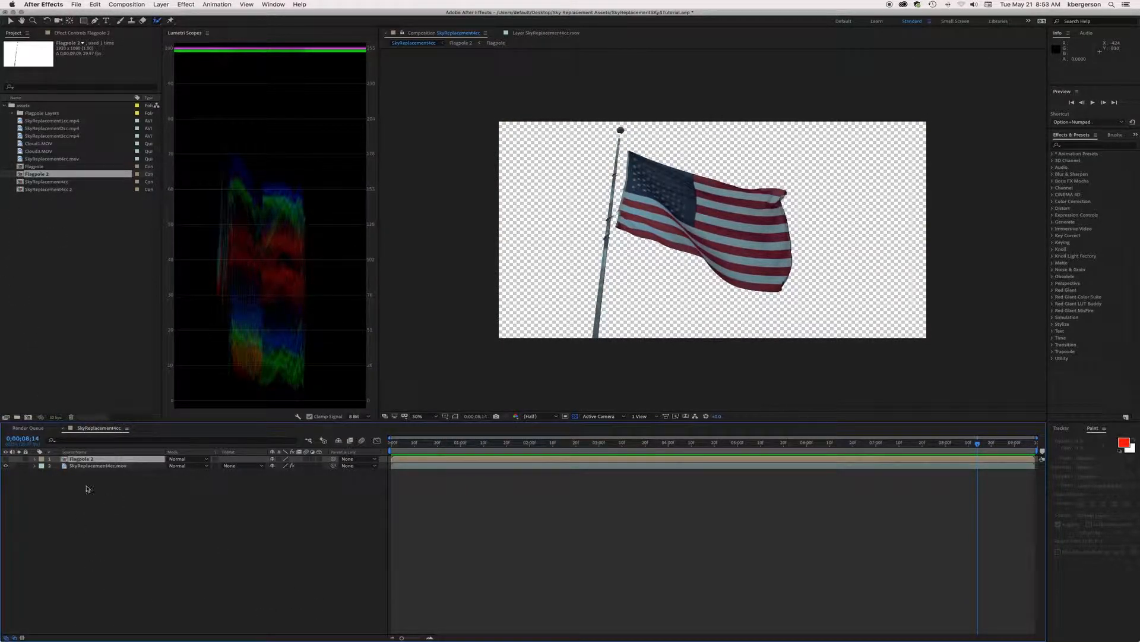
click(93, 466)
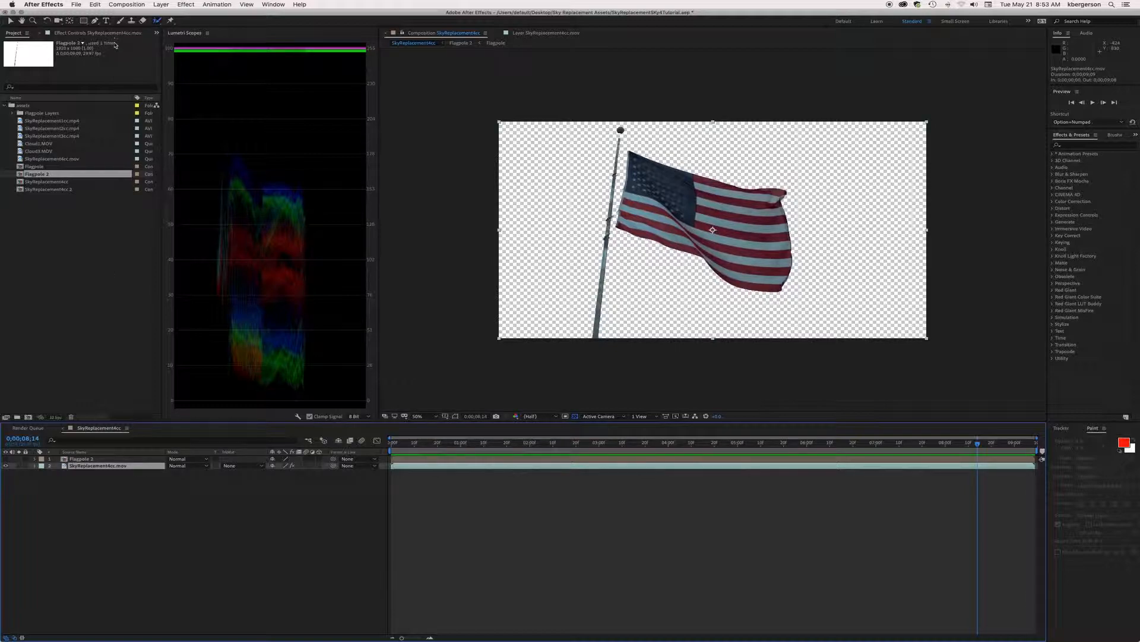
click(95, 21)
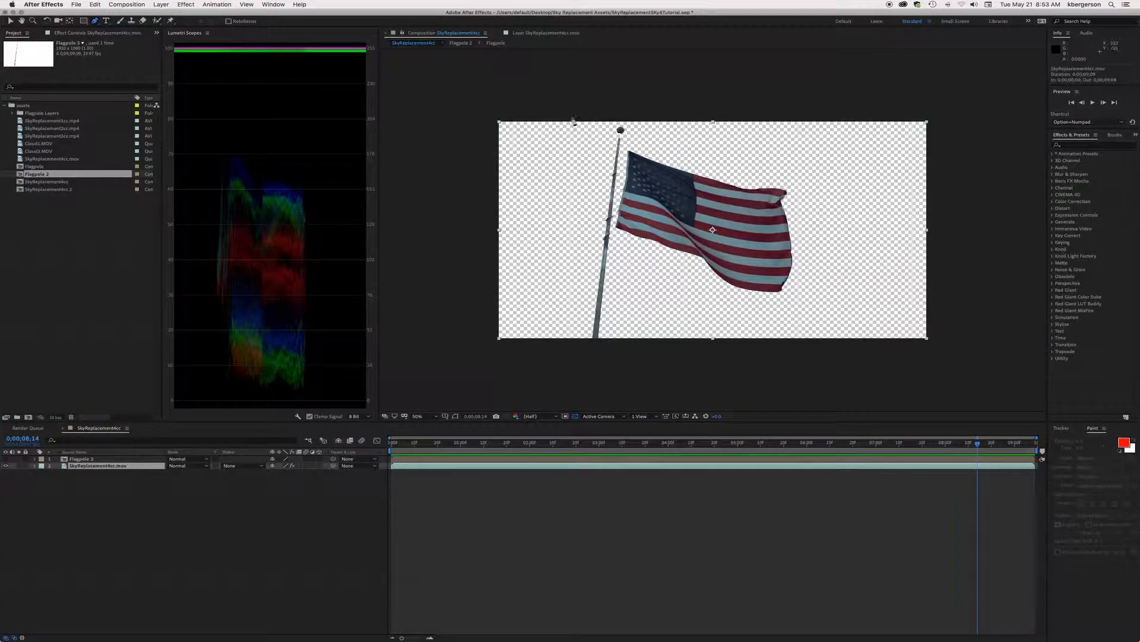
click(631, 129)
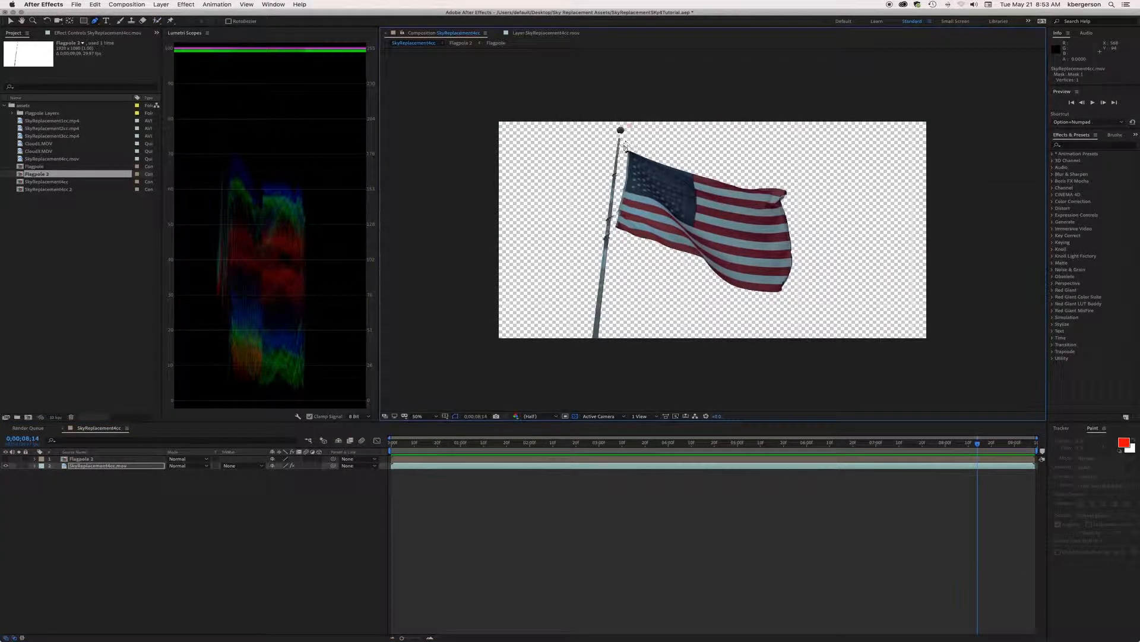
click(619, 159)
click(614, 238)
click(603, 345)
click(585, 345)
click(607, 112)
click(625, 113)
click(629, 125)
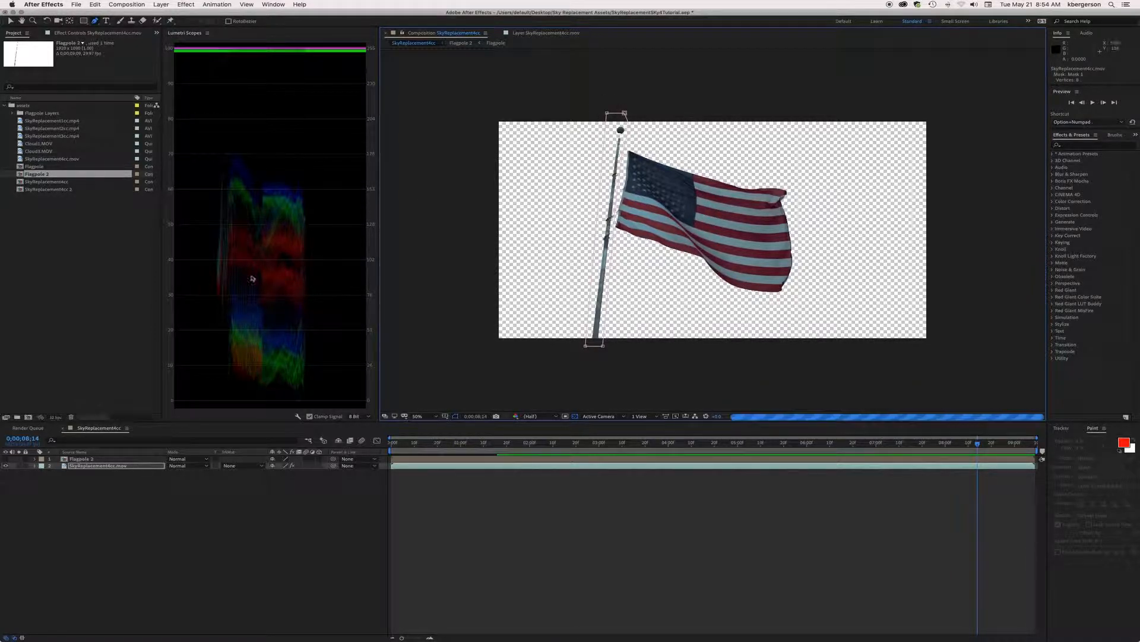
- Set the flagpole mask's mode to Subtract, show the Flagpole 2 layer again and preview the composite
key(m)
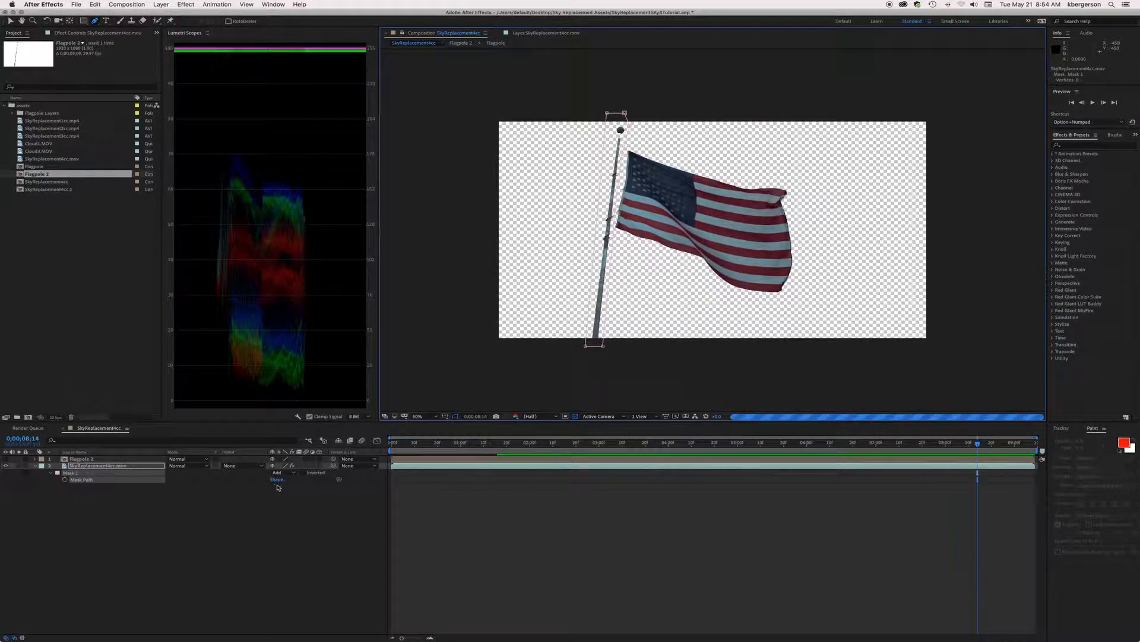
click(291, 473)
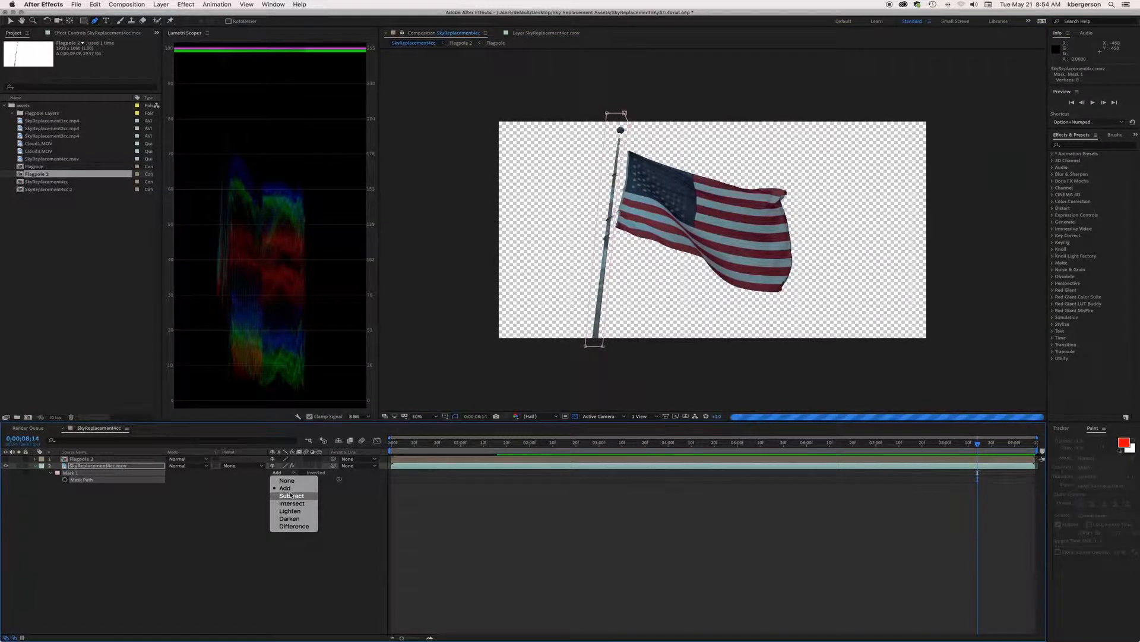
click(291, 496)
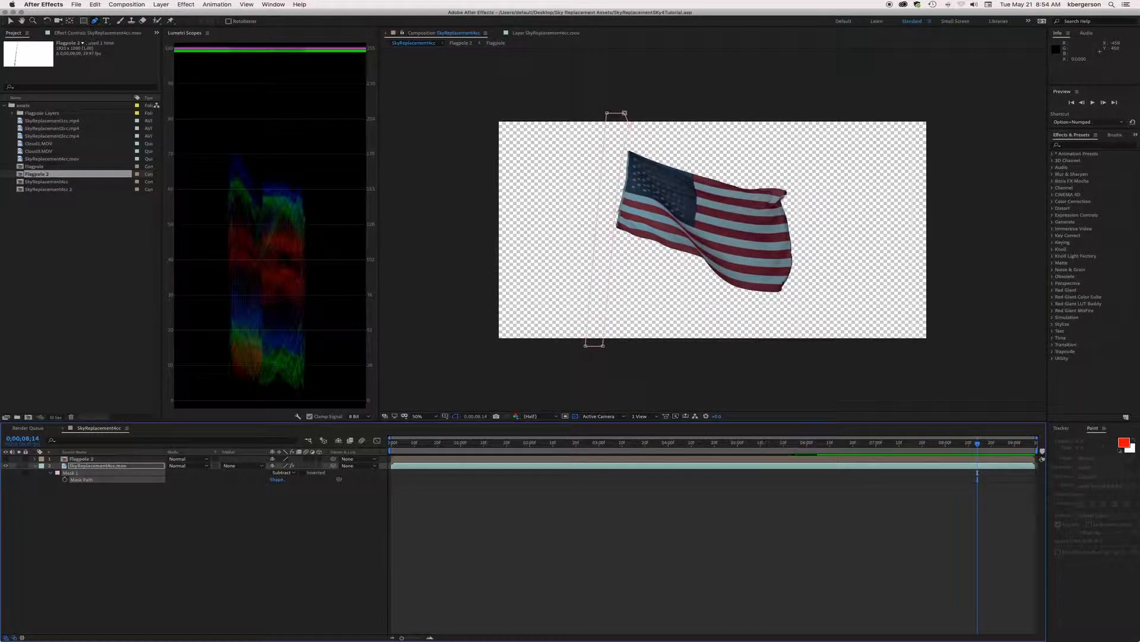
click(6, 459)
click(5, 464)
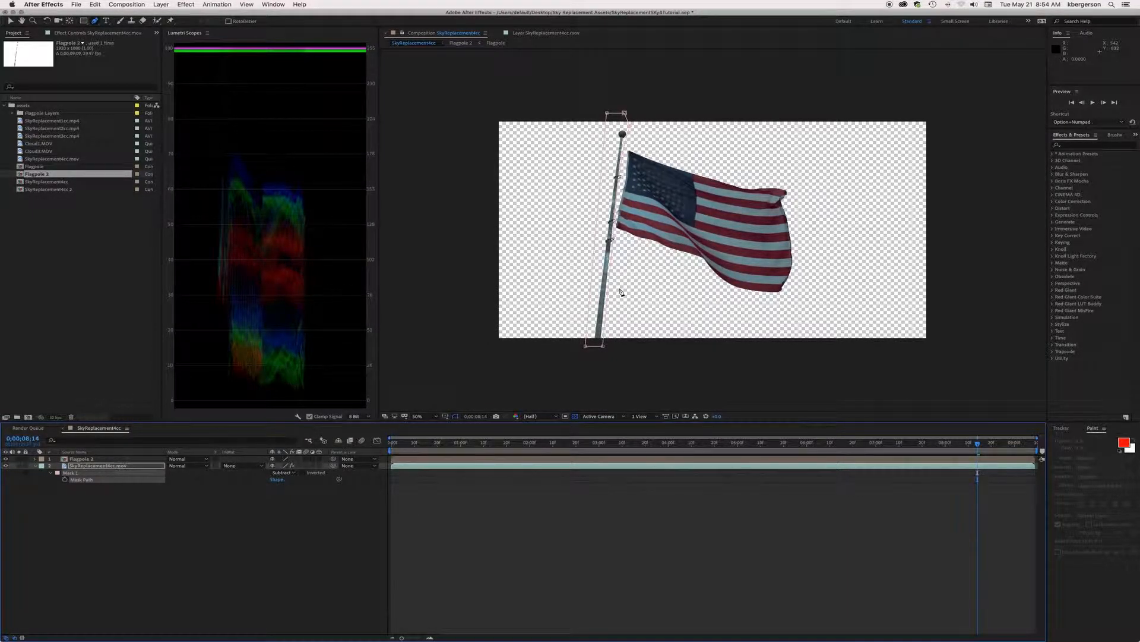
key(space)
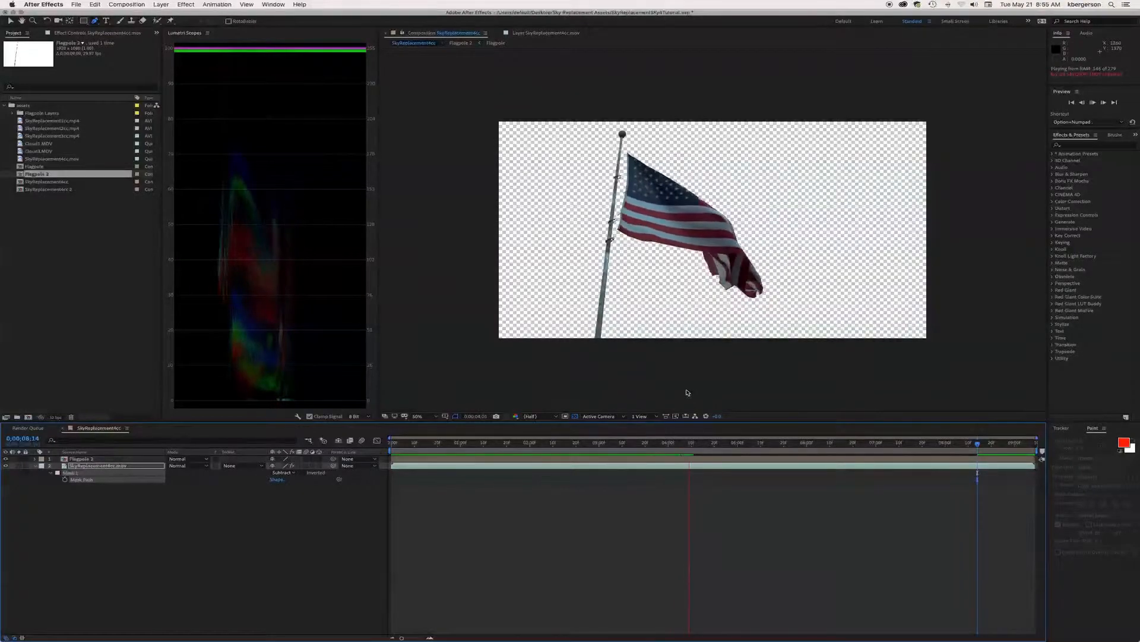
key(space)
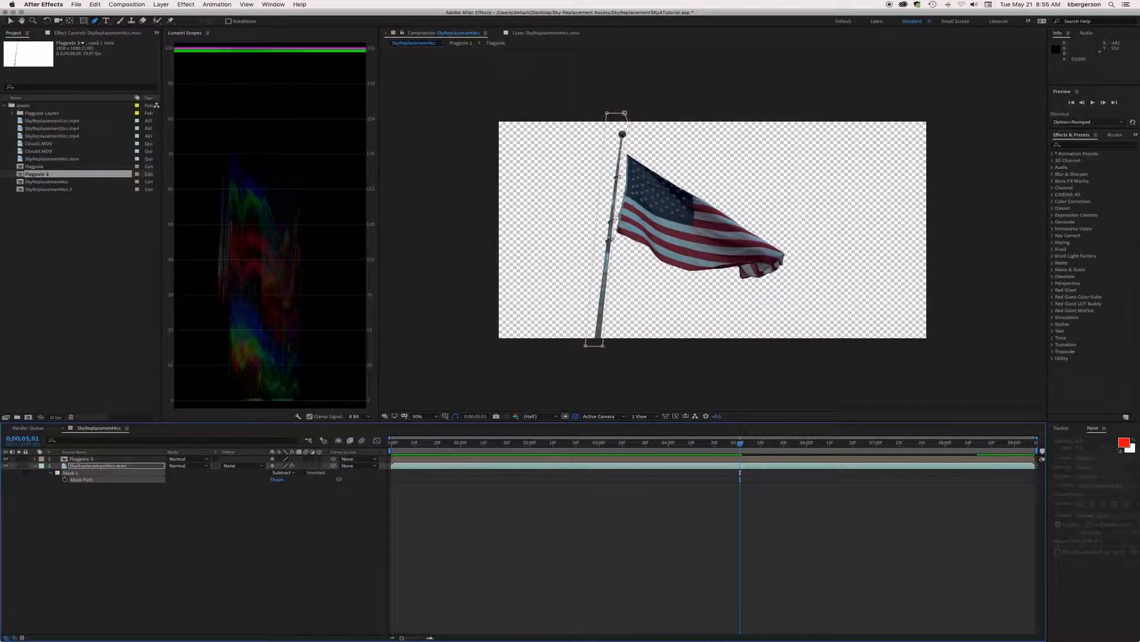
- Add Cloud1.MOV as the bottom layer, scale it up and shift it down to fill the sky, and preview the composite
click(23, 145)
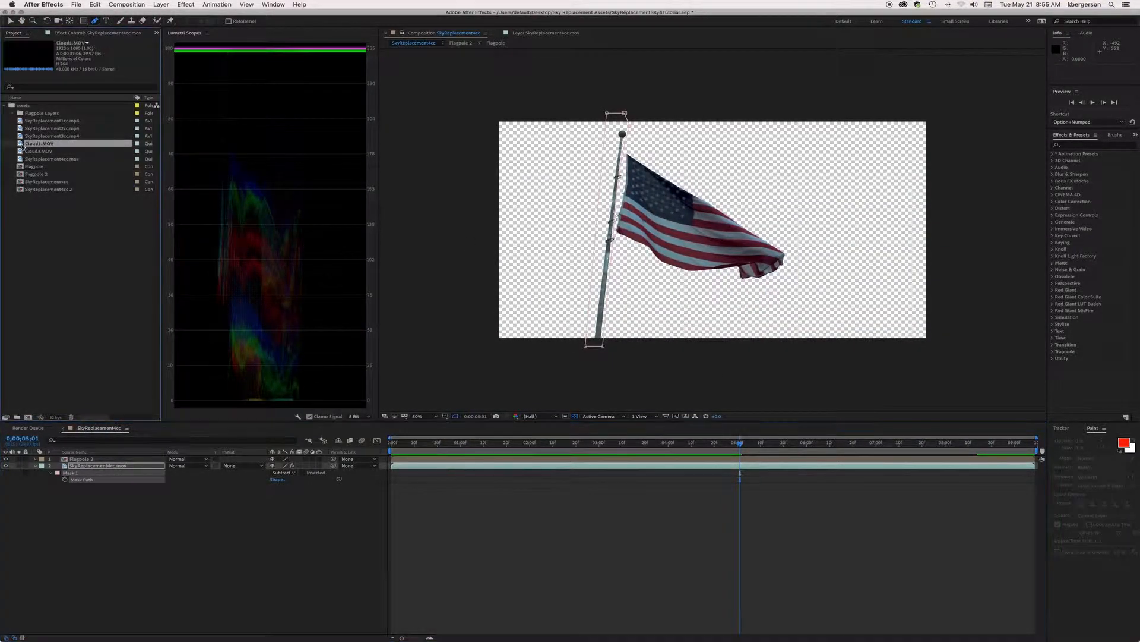
drag(21, 146, 97, 526)
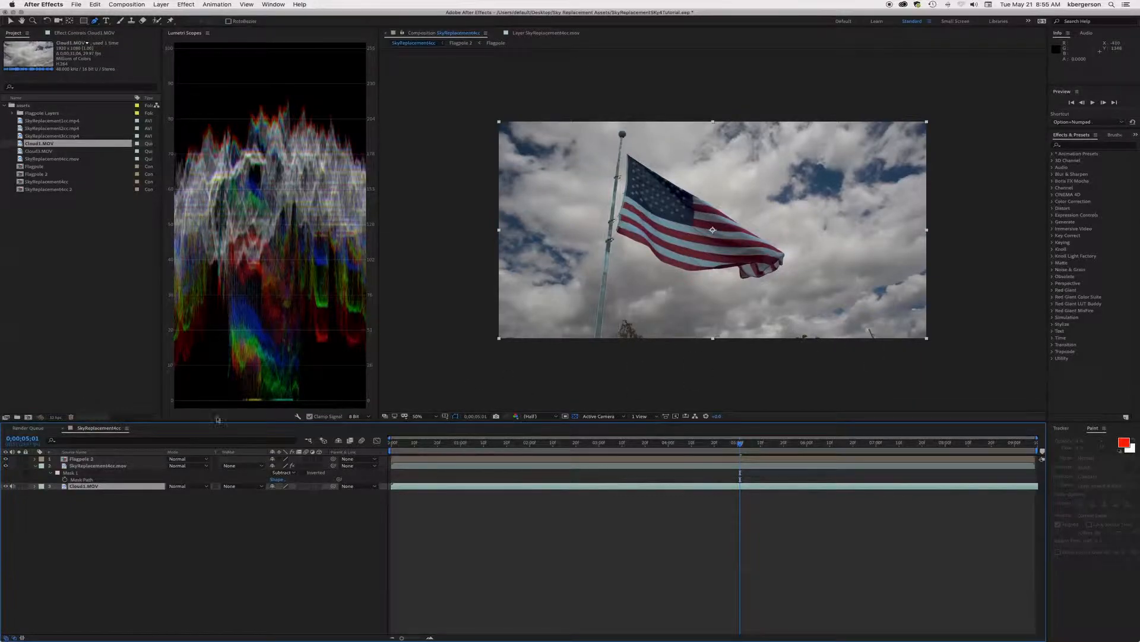
key(s)
drag(286, 497, 308, 496)
key(p)
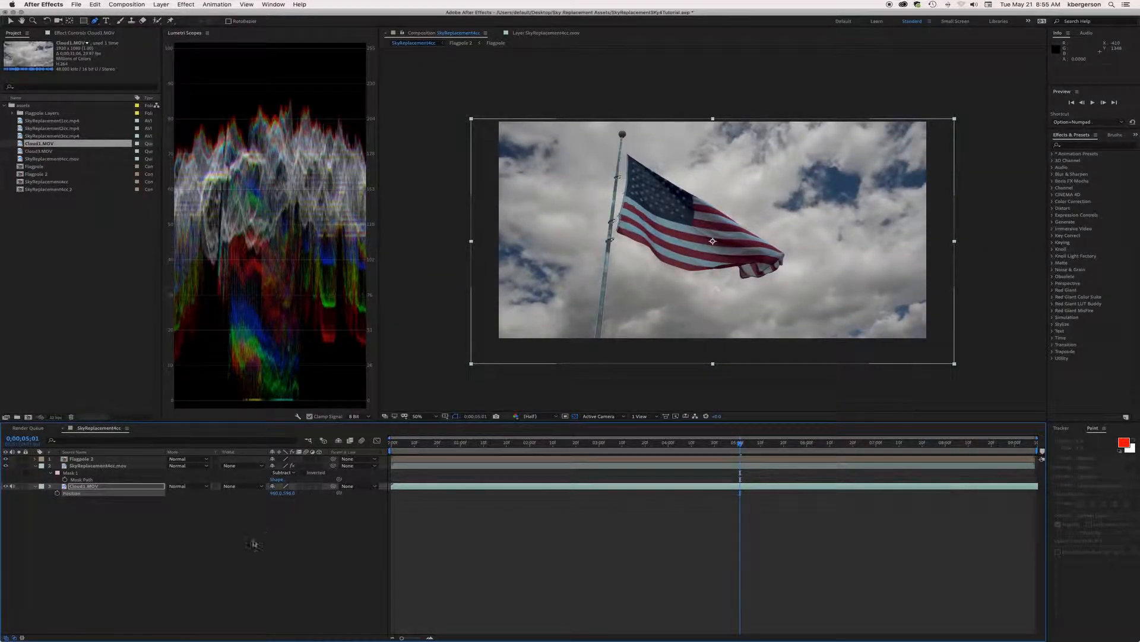
key(space)
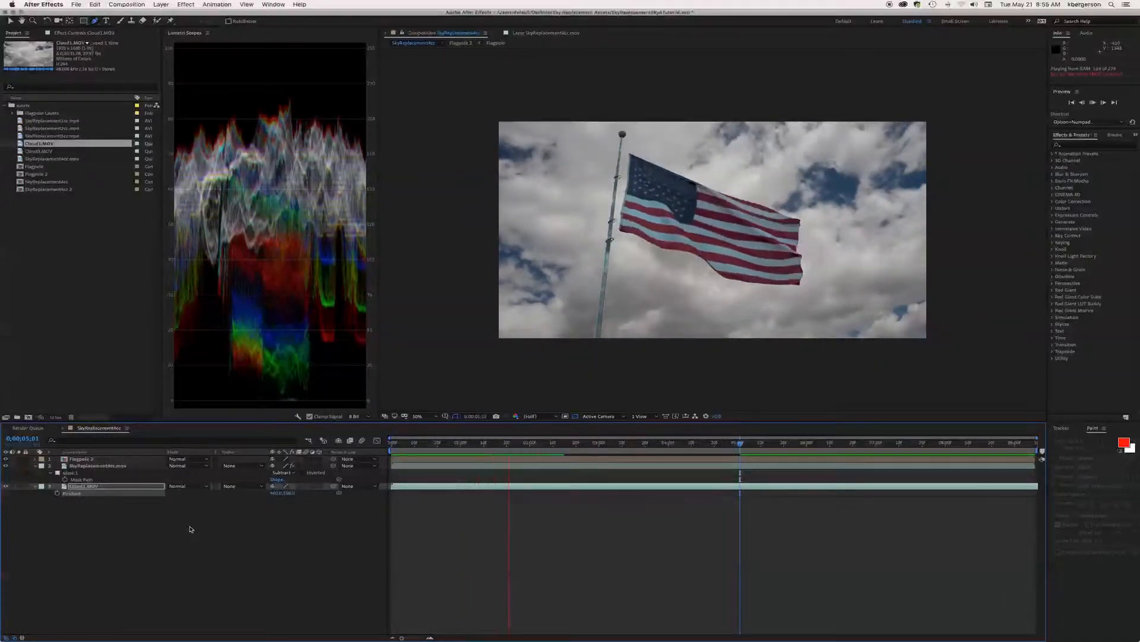
key(space)
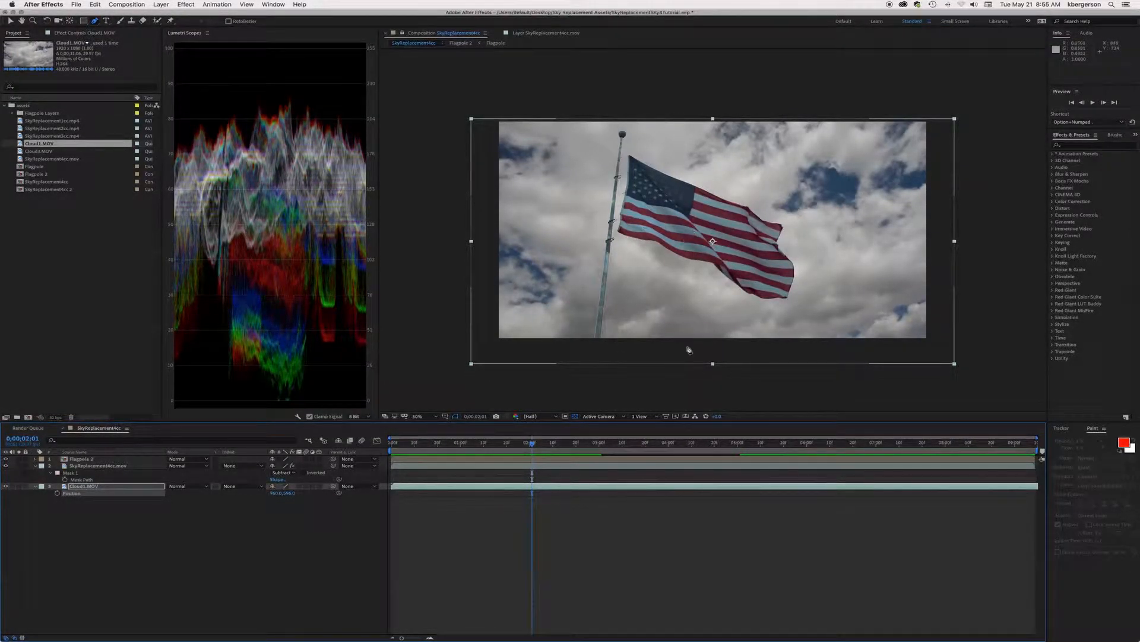
- Find the Lumetri Color effect and apply it to the flag footage layer
click(588, 467)
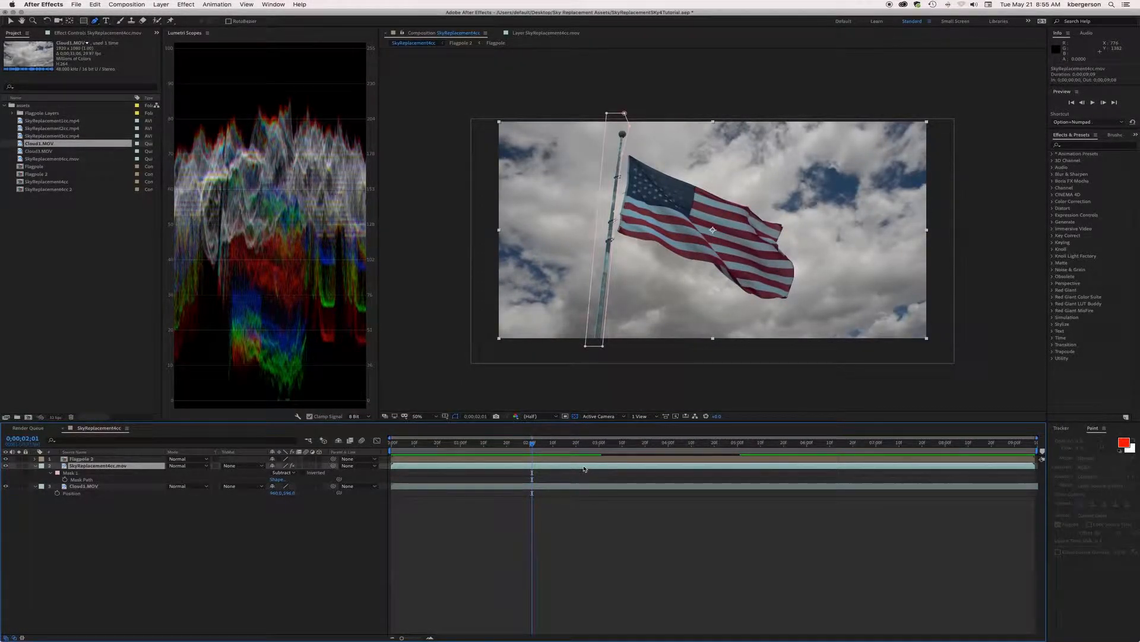
click(1082, 147)
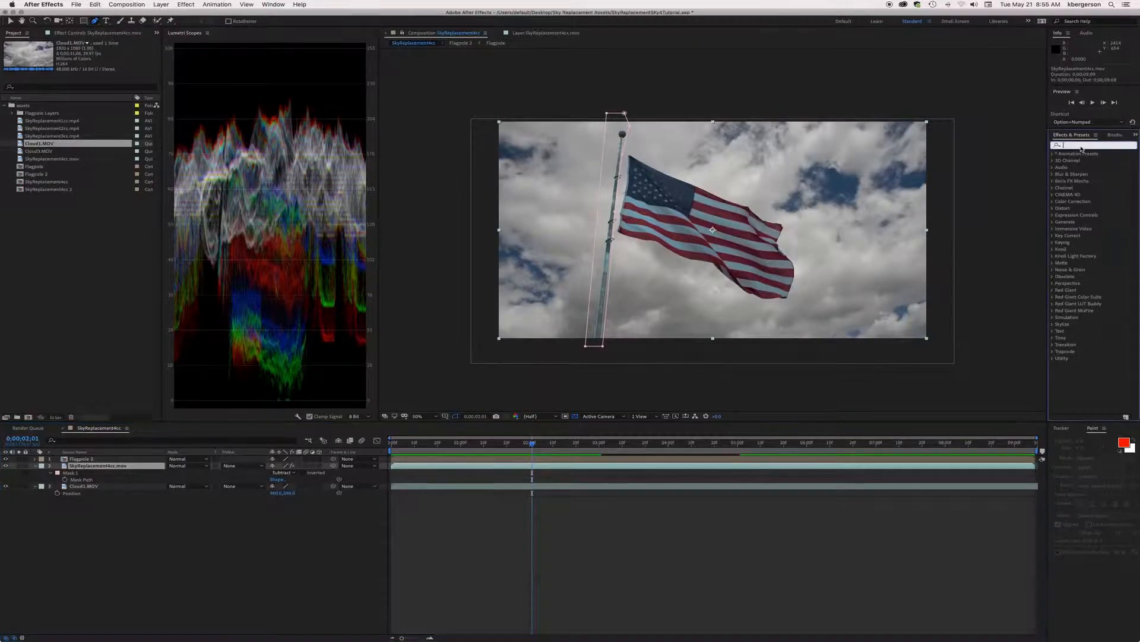
text(lumetri)
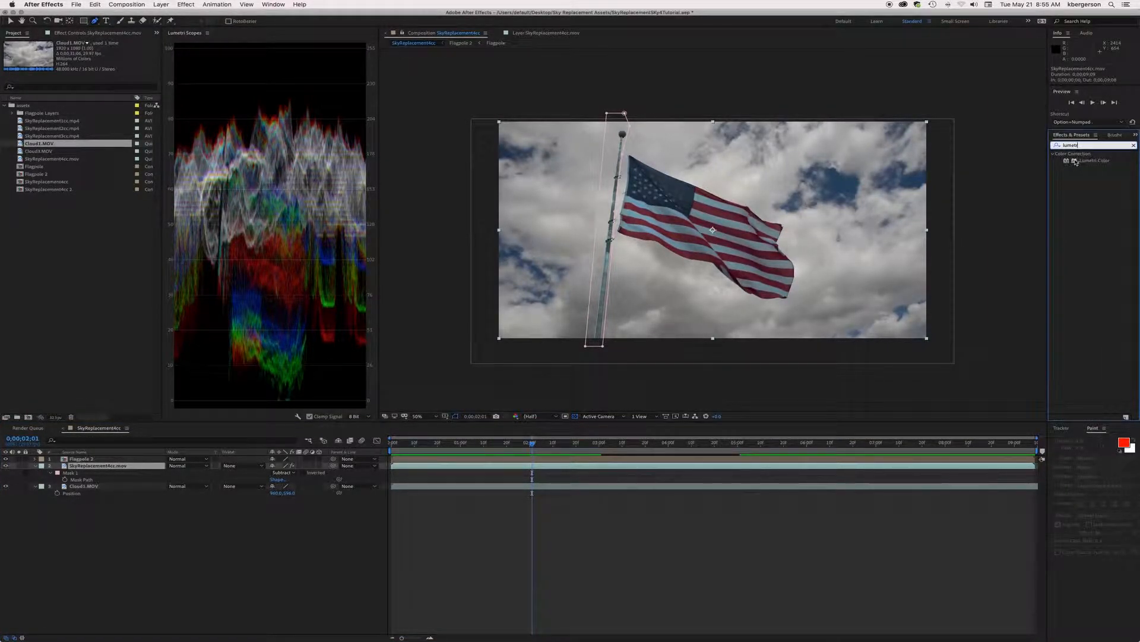
drag(1075, 161, 722, 466)
key(v)
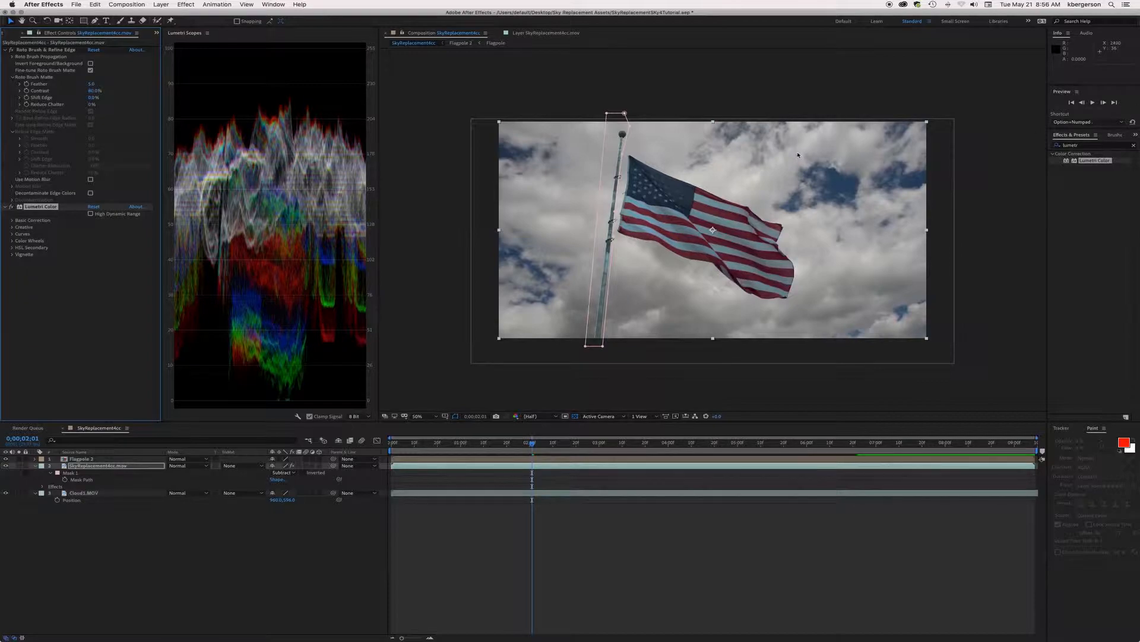
- White-balance the flag in Lumetri's Basic Correction by sampling one of its white stripes
click(12, 220)
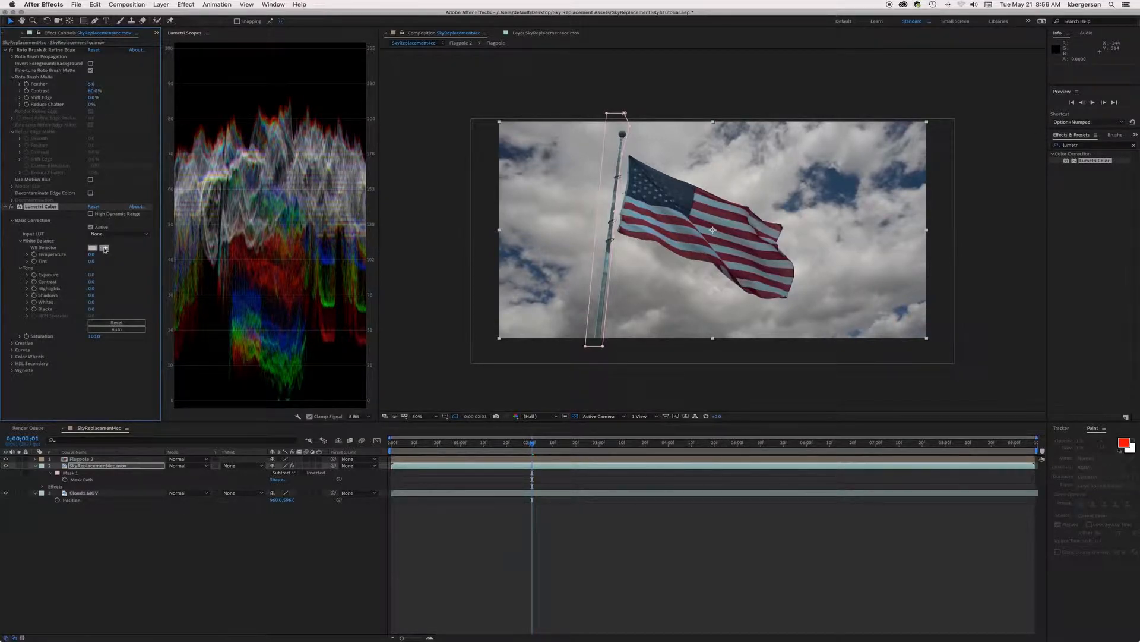
click(105, 249)
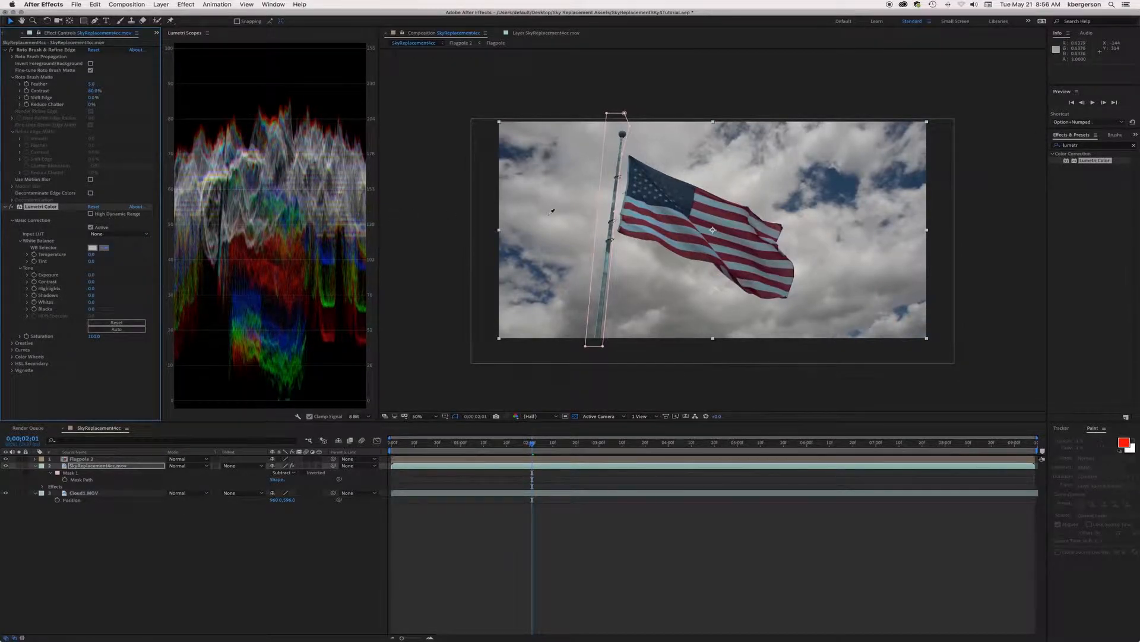
click(711, 218)
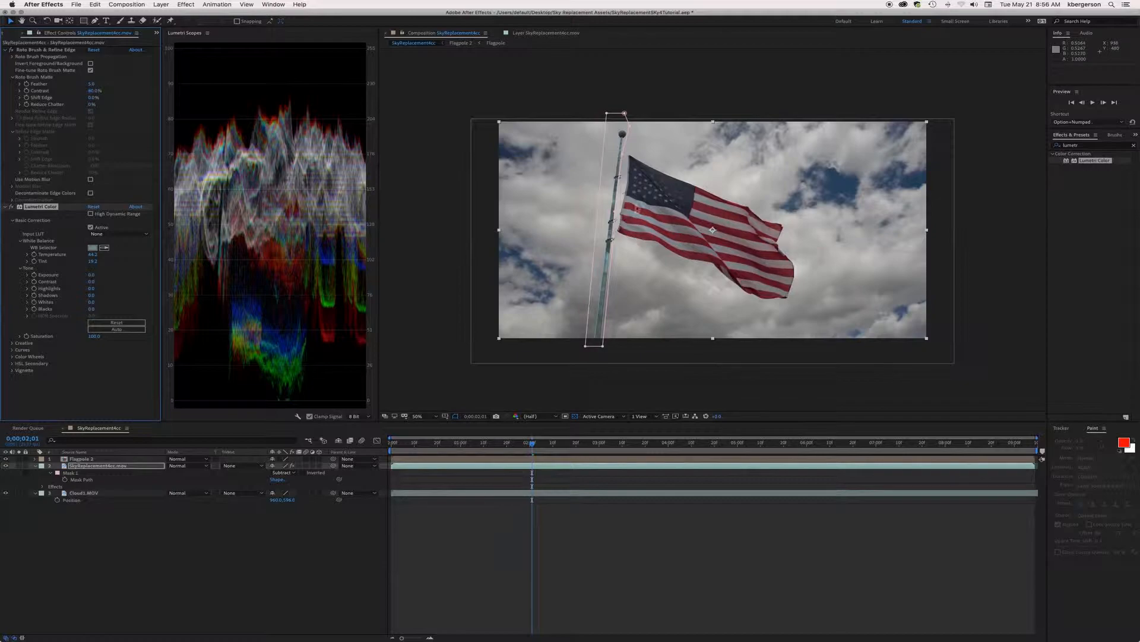
- Switch the Lumetri Scopes display from Waveform (RGB) to Parade (RGB) only
right_click(285, 197)
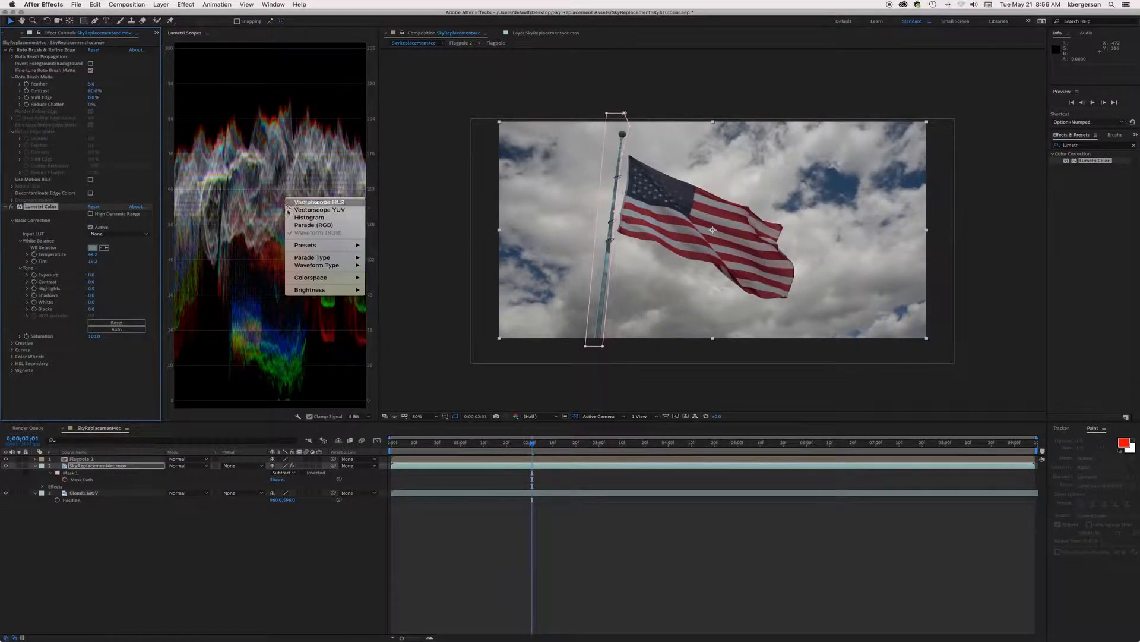
click(297, 226)
right_click(284, 215)
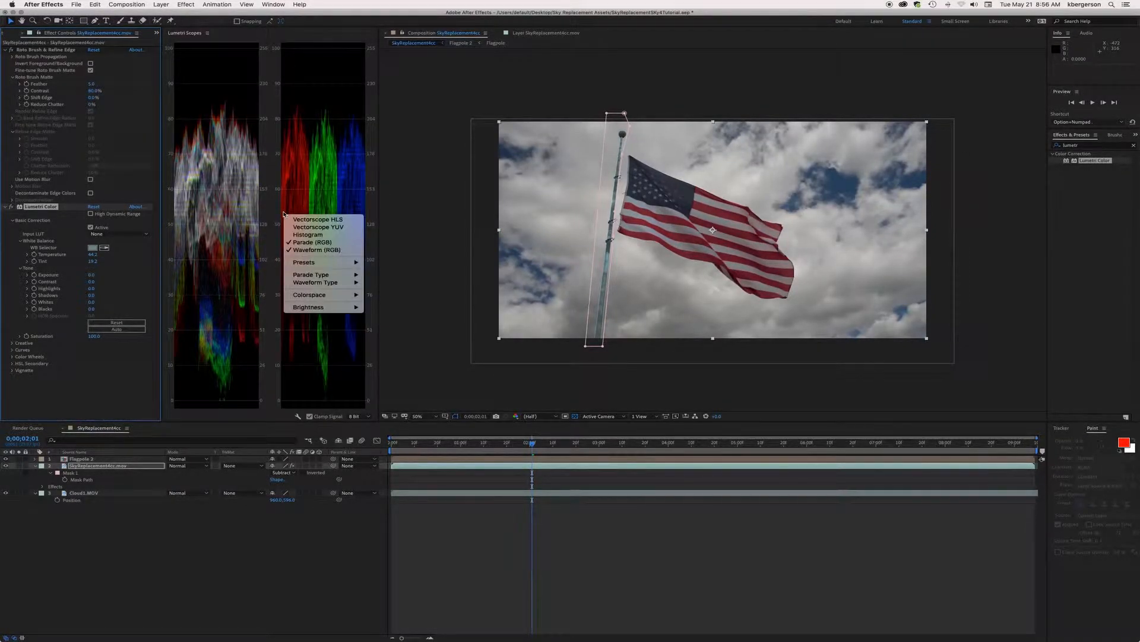
click(314, 250)
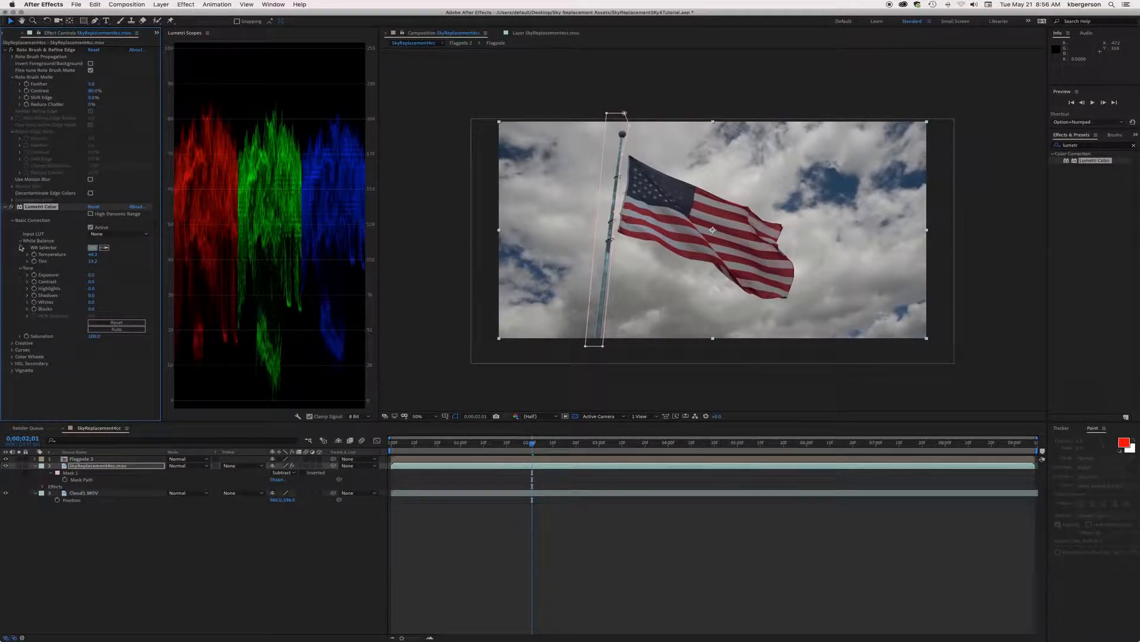
- Raise the flag's saturation to about 171 and pull down the sampled red hue on the Hue vs Sat curve
click(20, 337)
drag(89, 351, 129, 354)
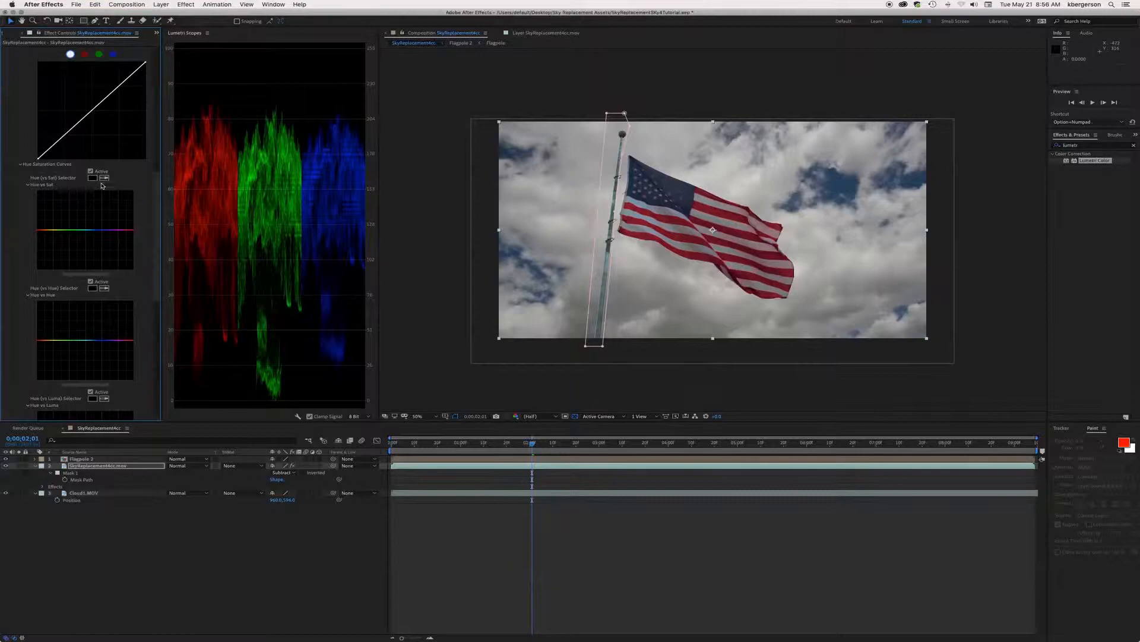
click(104, 178)
click(725, 224)
drag(76, 275, 86, 275)
scroll(86, 275, down, 1)
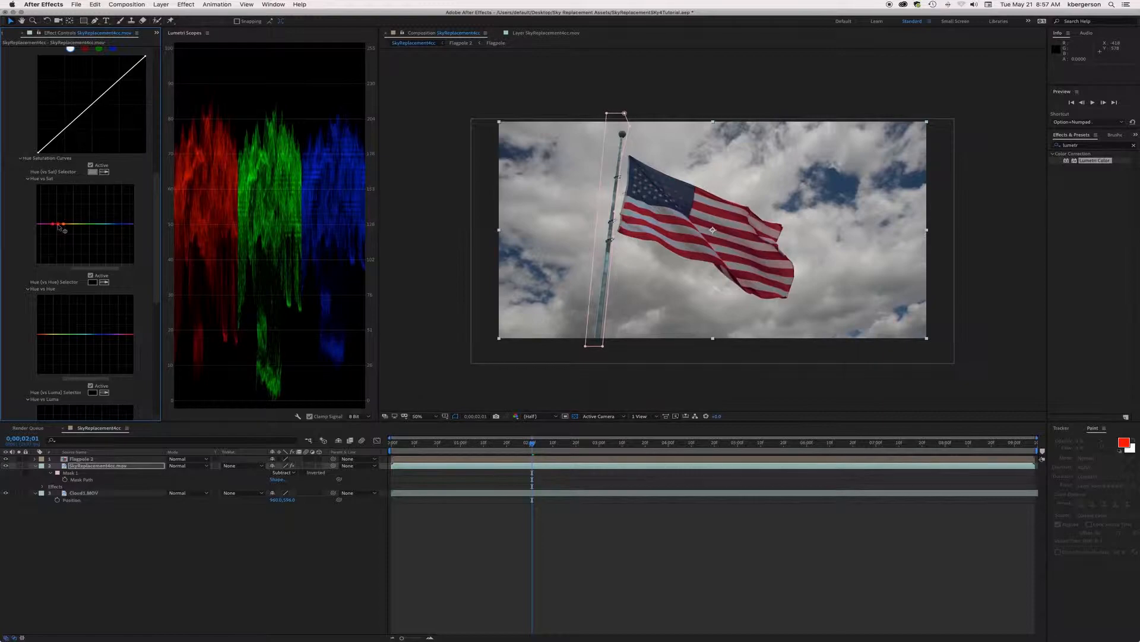
mouse_move(57, 223)
mouse_down()
mouse_move(58, 264)
mouse_move(70, 224)
mouse_up()
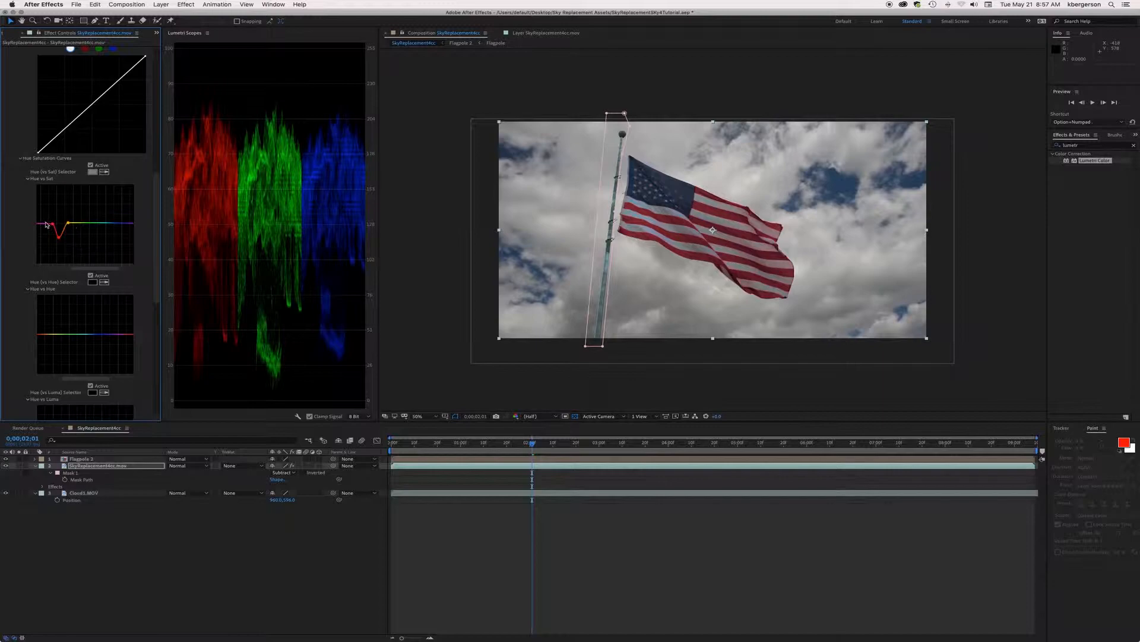
click(57, 223)
drag(59, 227, 63, 240)
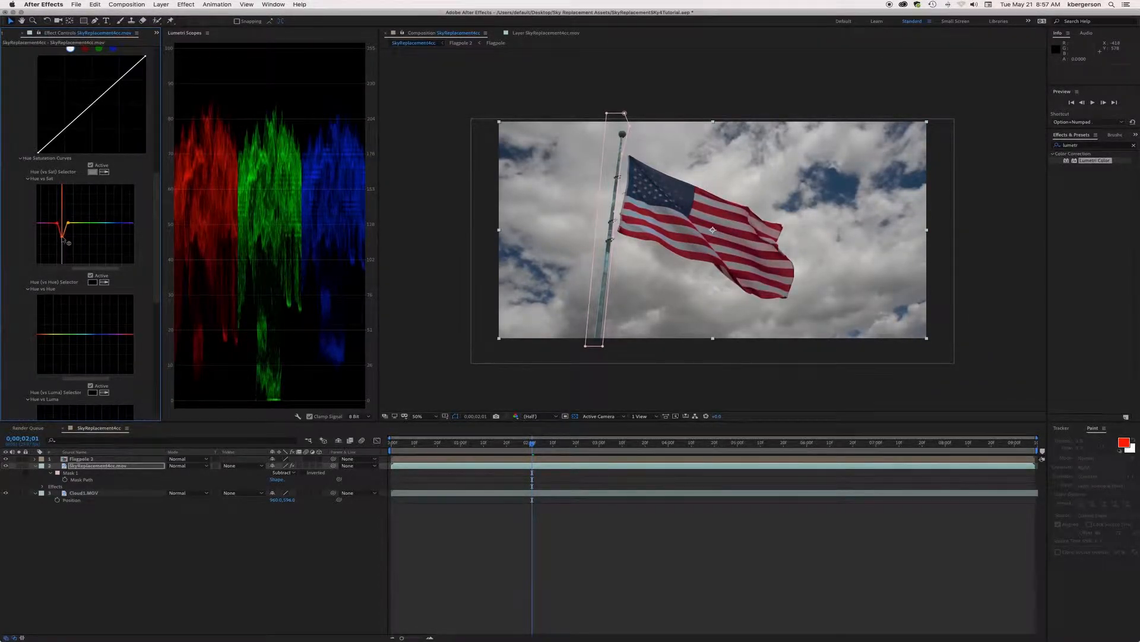
- Raise the Highlights in Lumetri's Basic Correction to brighten the flag, and collapse the Lumetri Color effect
scroll(24, 255, up, 15)
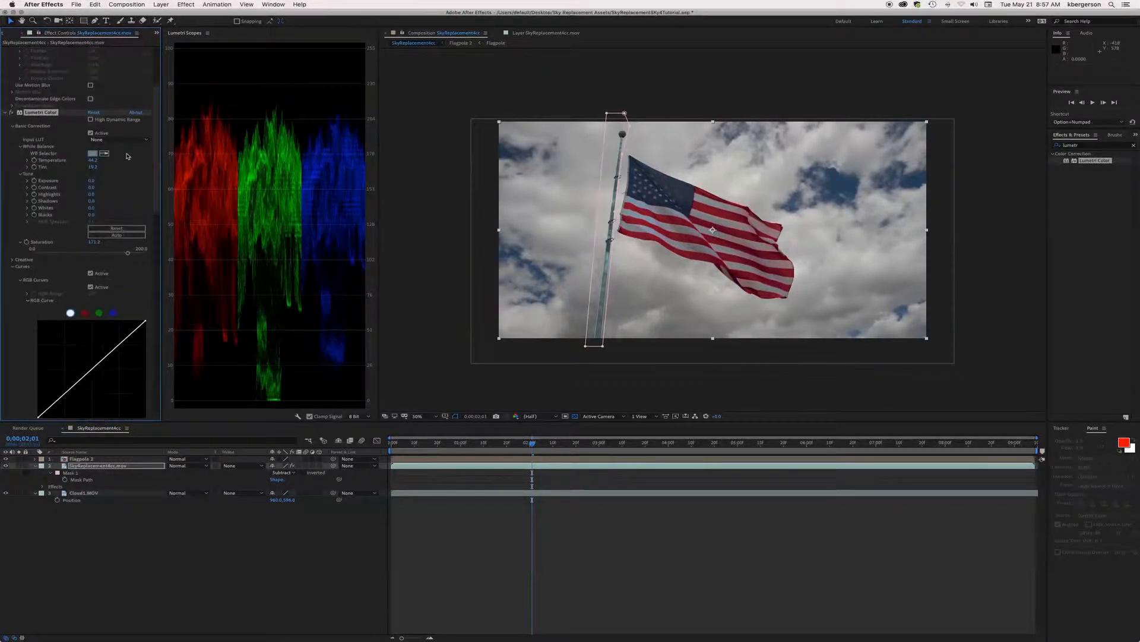
scroll(24, 256, up, 3)
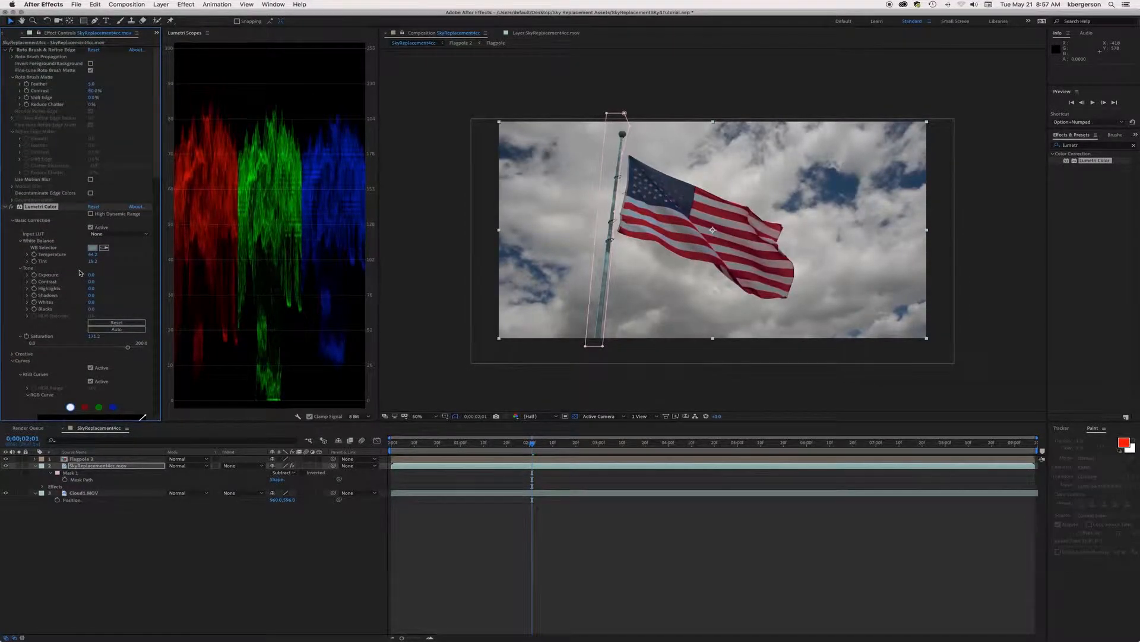
click(27, 289)
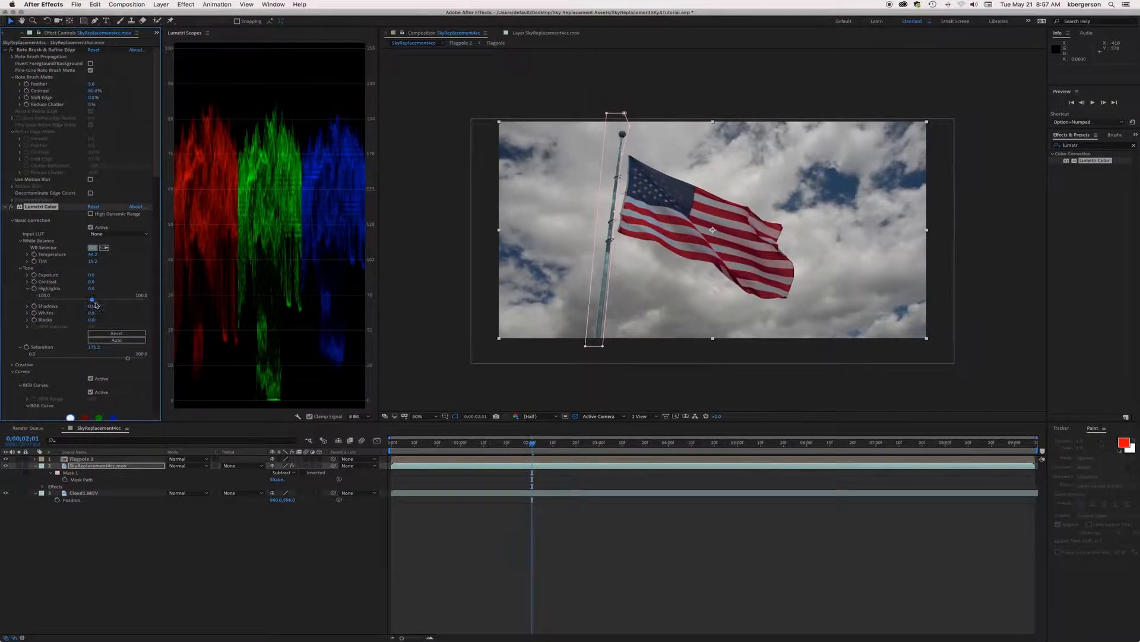
drag(95, 305, 122, 309)
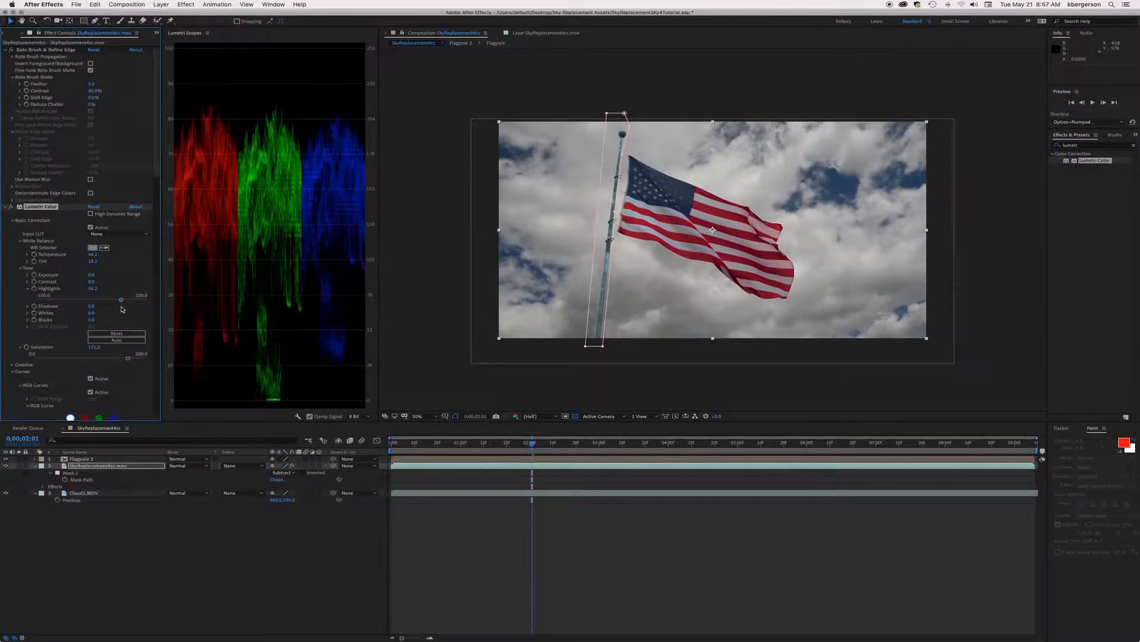
click(10, 207)
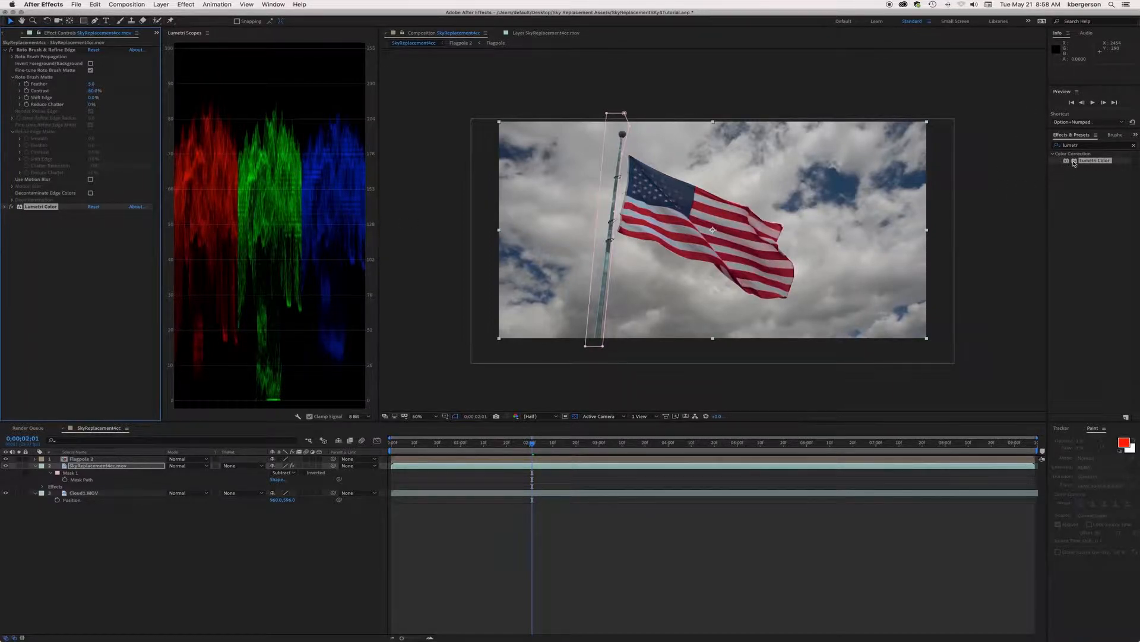
- Add a second Lumetri Color effect to the flag layer and raise the saturation of the canton's sampled blue on the Hue vs Sat curve
drag(1070, 164, 591, 468)
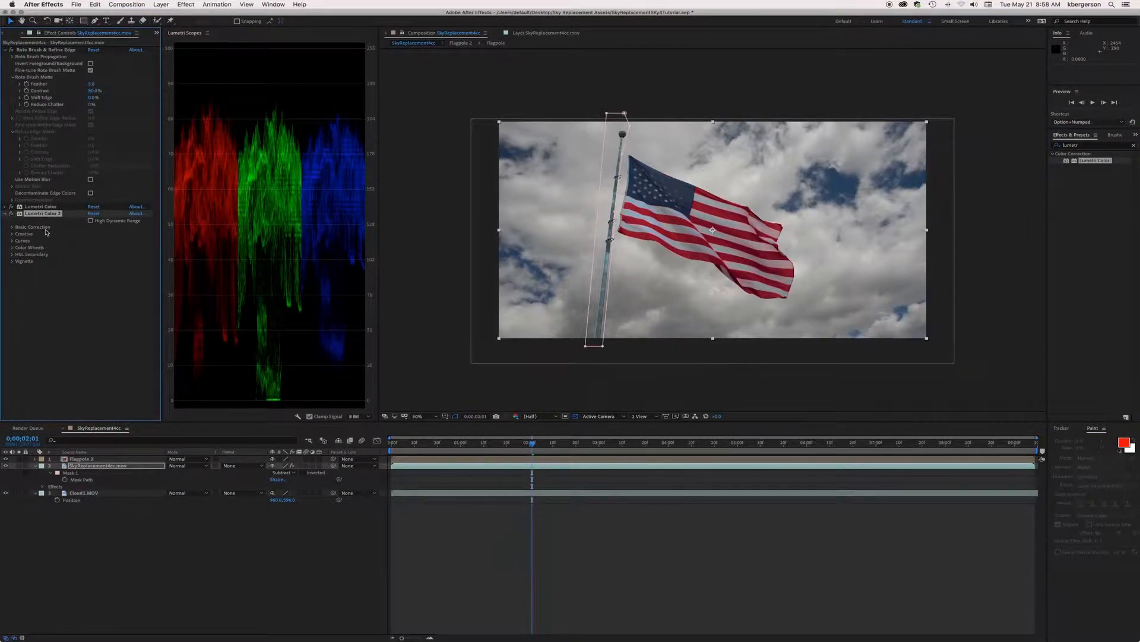
click(12, 241)
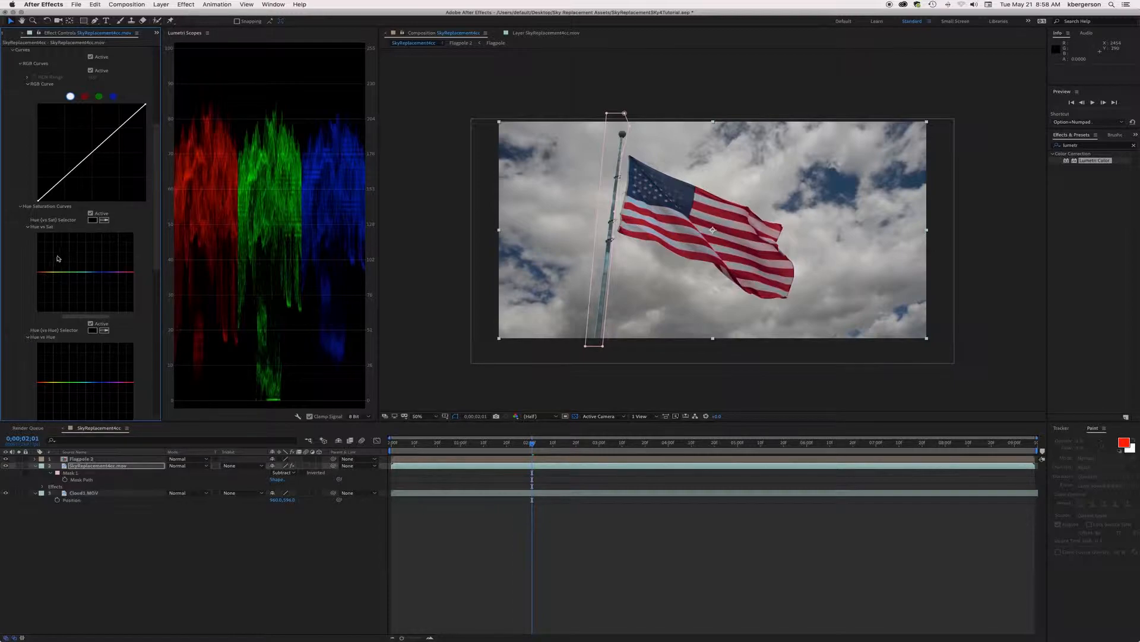
click(104, 219)
click(653, 195)
drag(99, 274, 103, 244)
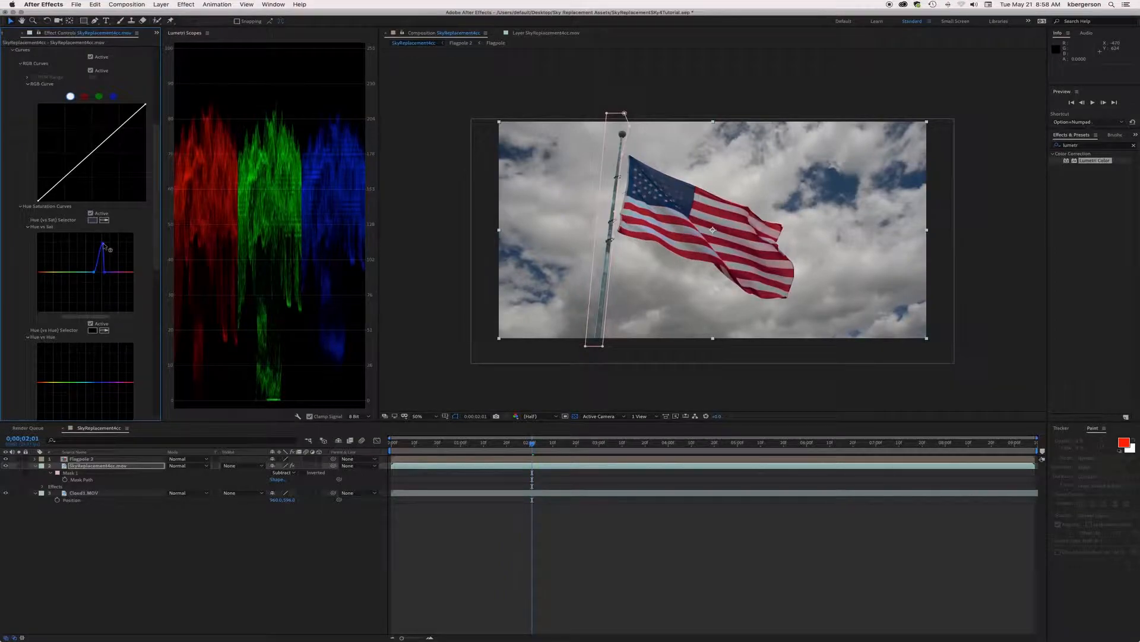
- Switch the second Lumetri effect's Hue Saturation Curves off and on to compare the flag's blue before and after
click(91, 215)
click(91, 214)
click(91, 214)
click(91, 213)
- Add a Hue/Saturation effect to the flagpole layer and lower its Master Saturation to about -78
click(79, 461)
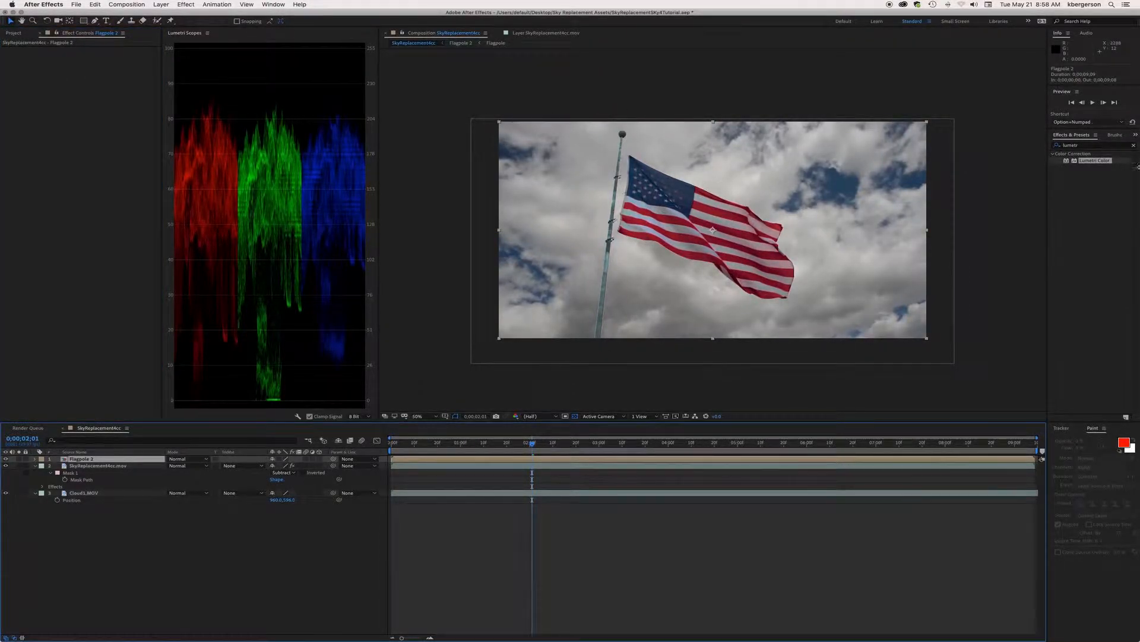
click(1135, 146)
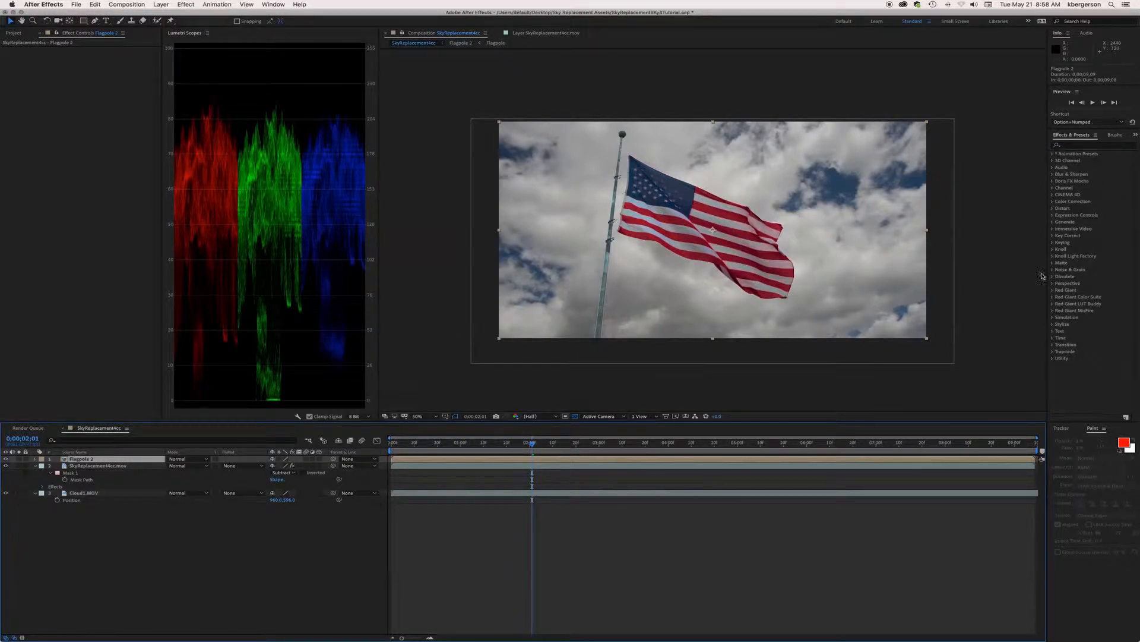
click(1053, 202)
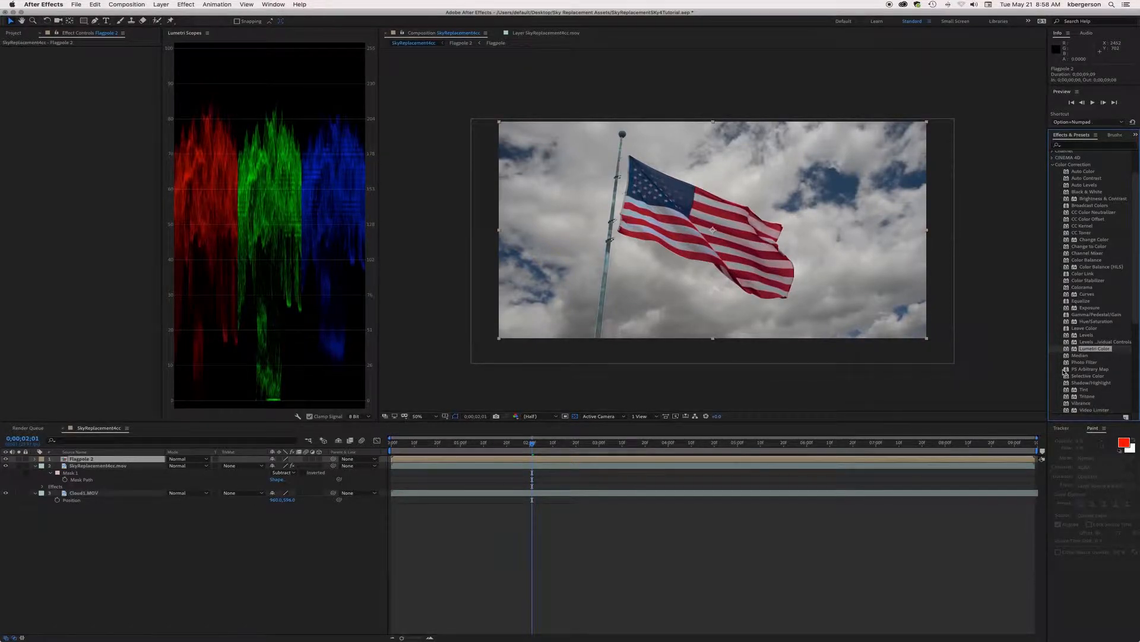
drag(1096, 321, 617, 460)
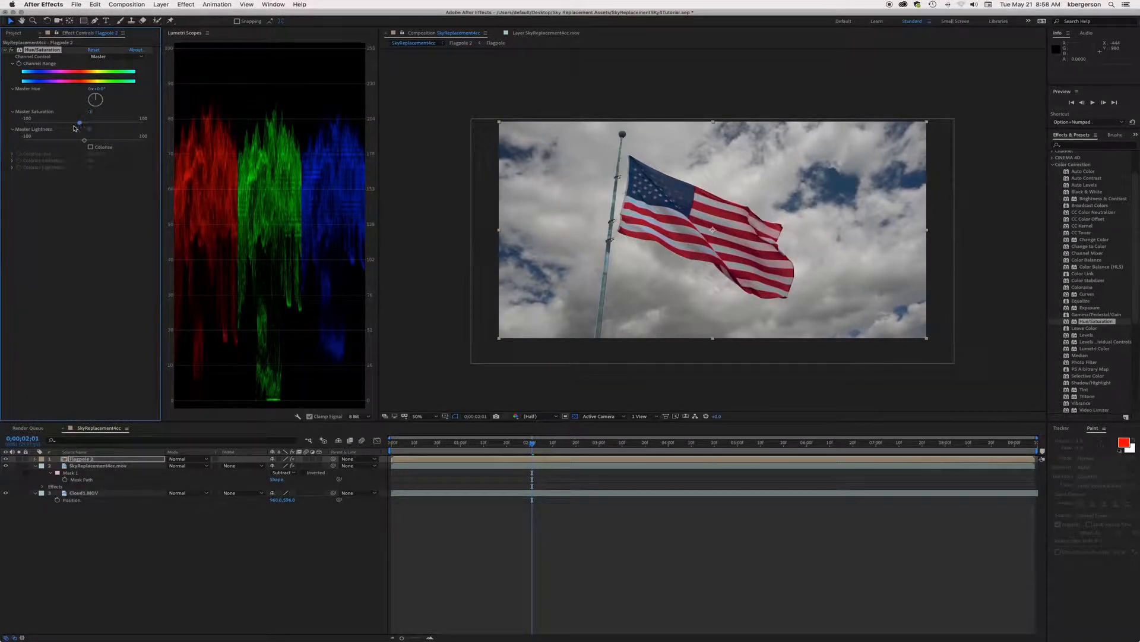
drag(74, 127, 41, 129)
- Play the composite from the start to check the flag and flagpole color over the sky
drag(532, 447, 2, 430)
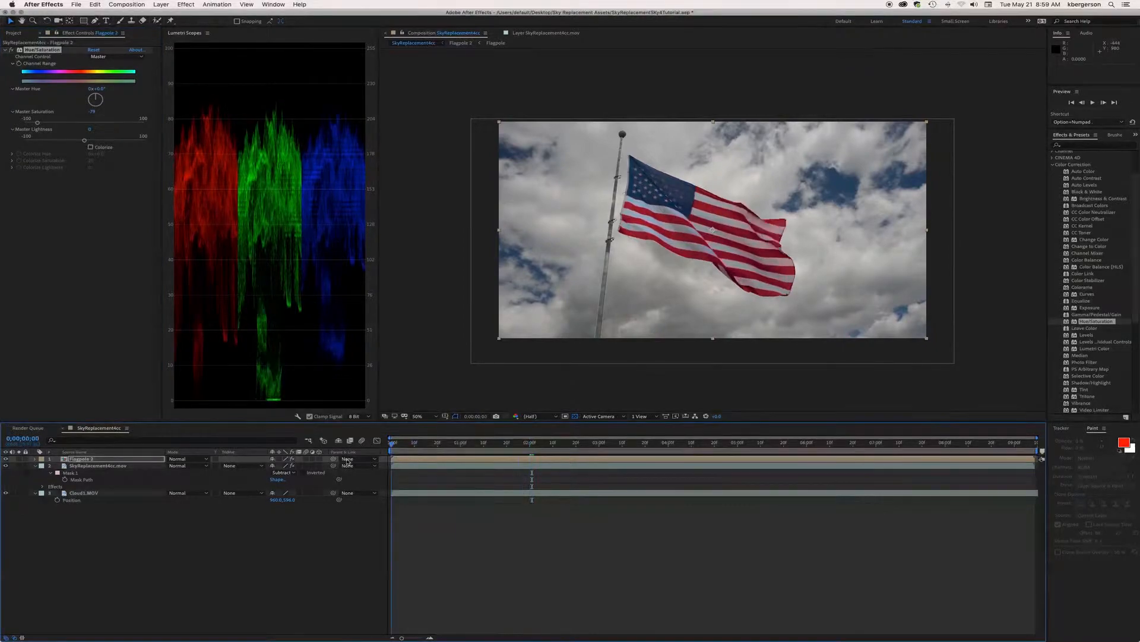
key(space)
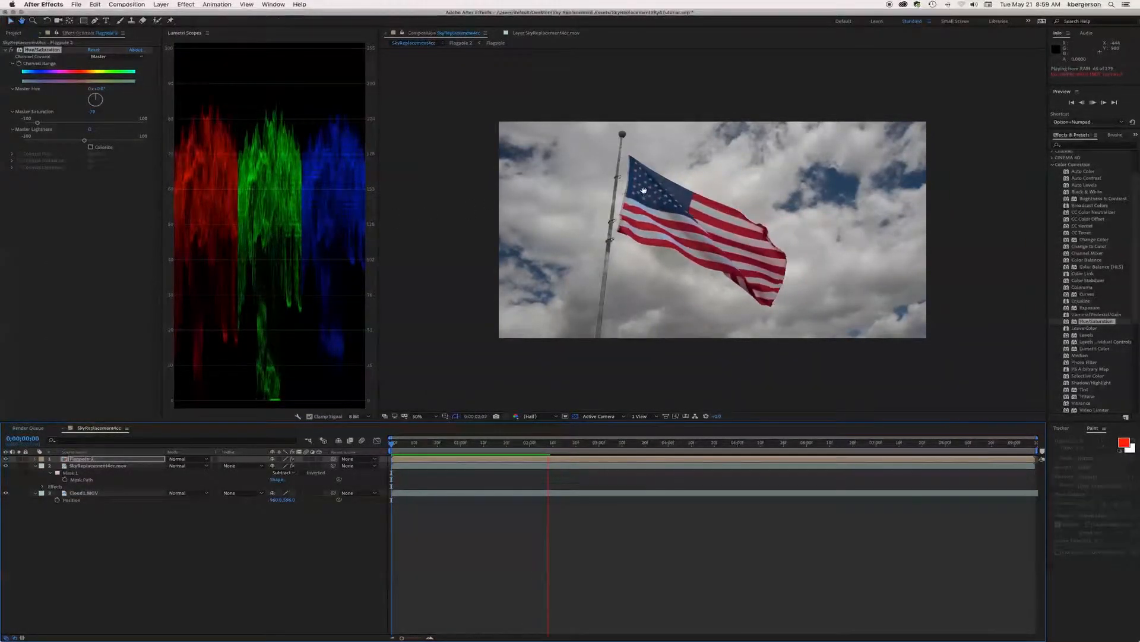
key(space)
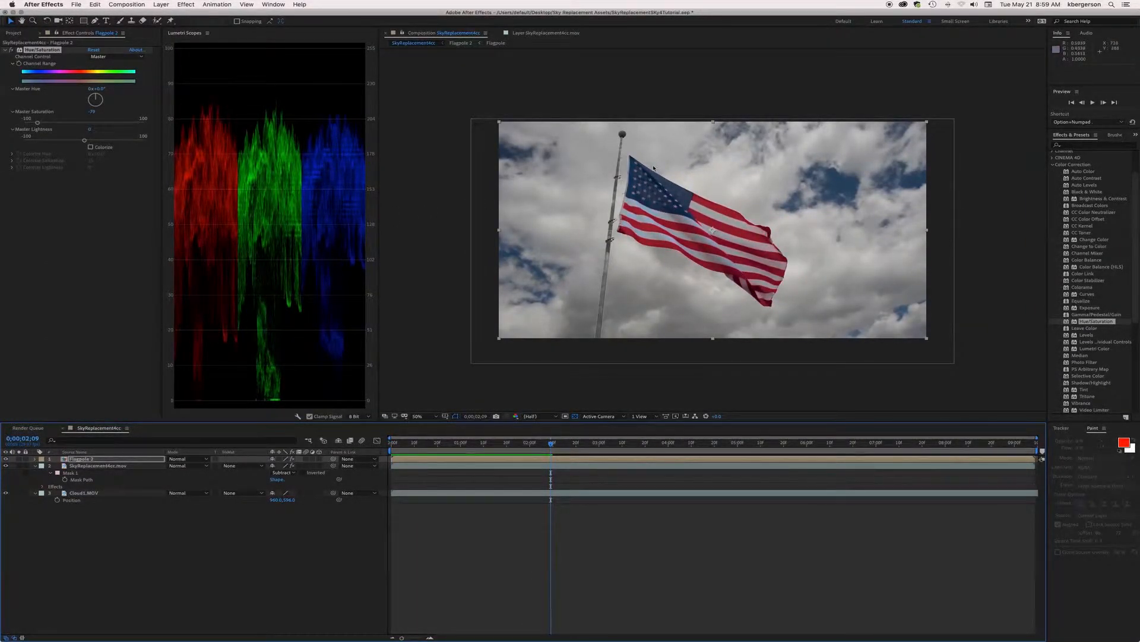
- Slightly raise the Rotobrush Matte Feather on the flag layer and play the composite from 0;00;02;09 to check the edges
click(67, 520)
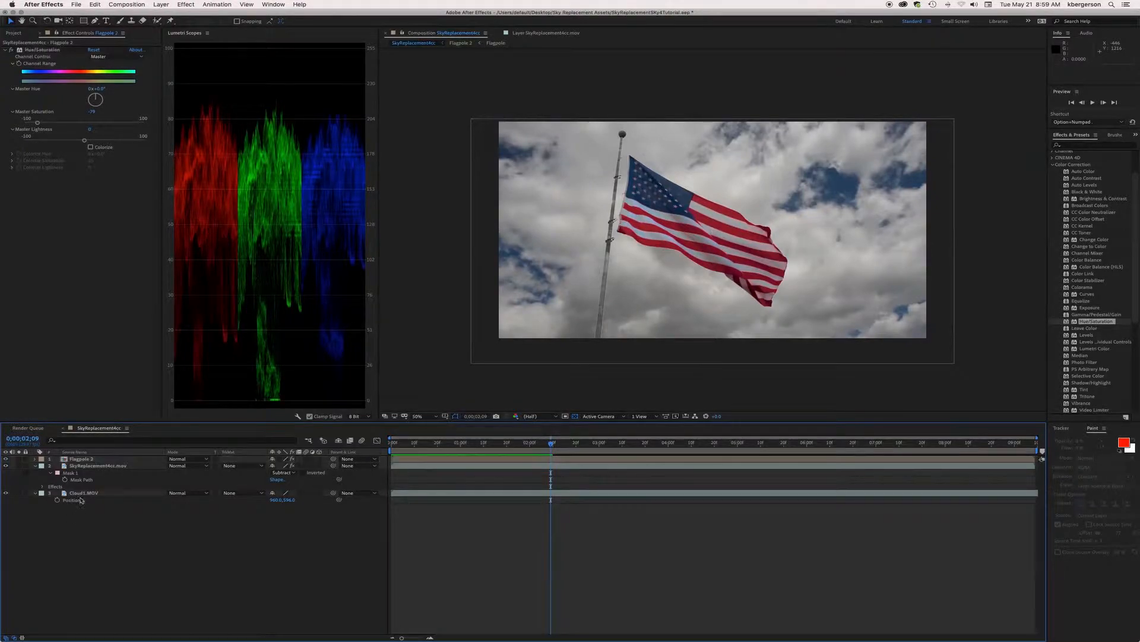
click(97, 467)
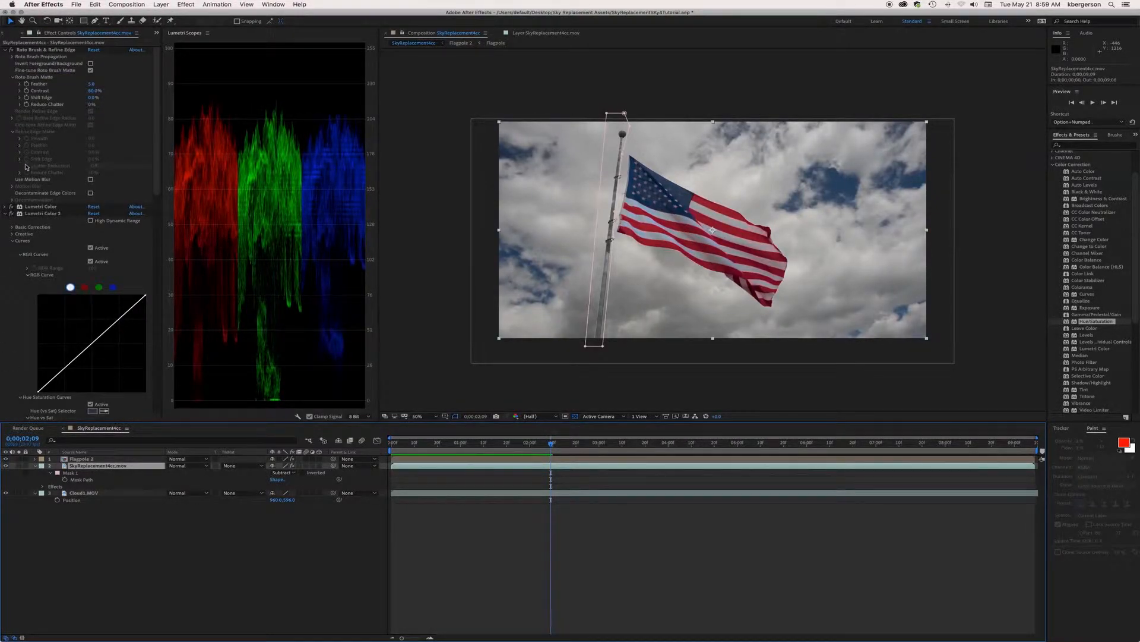
click(4, 213)
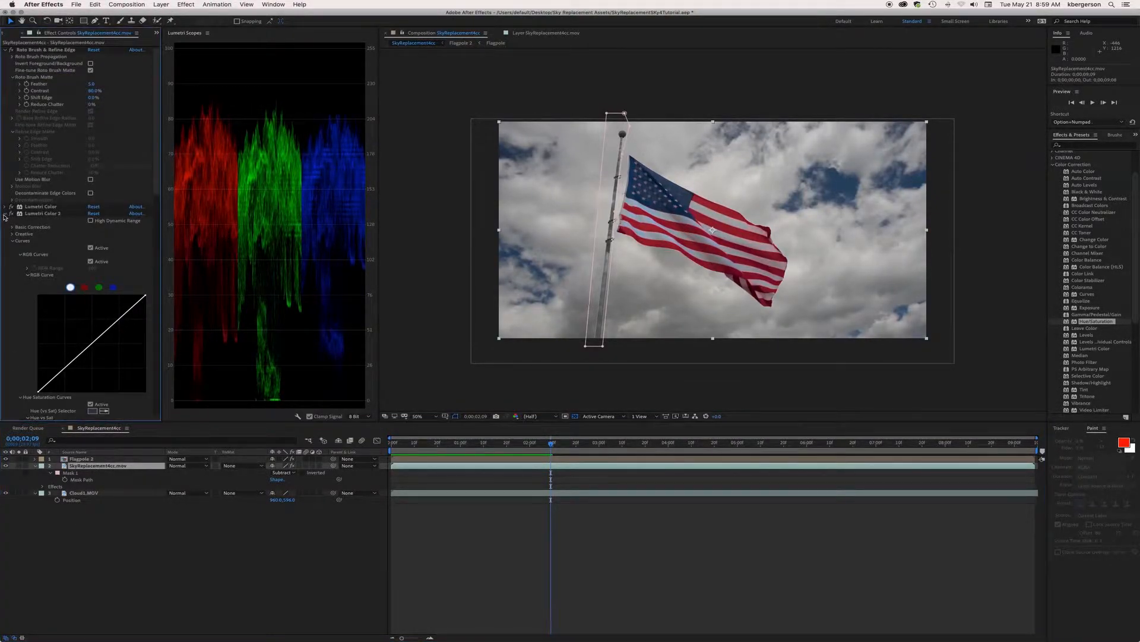
click(20, 85)
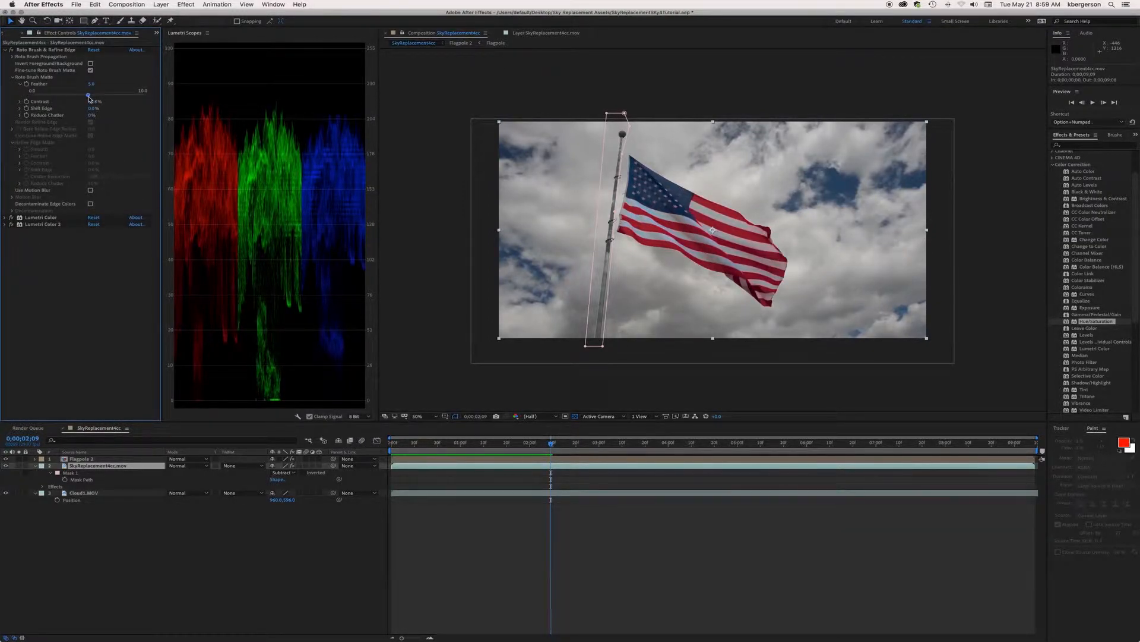
drag(89, 96, 92, 96)
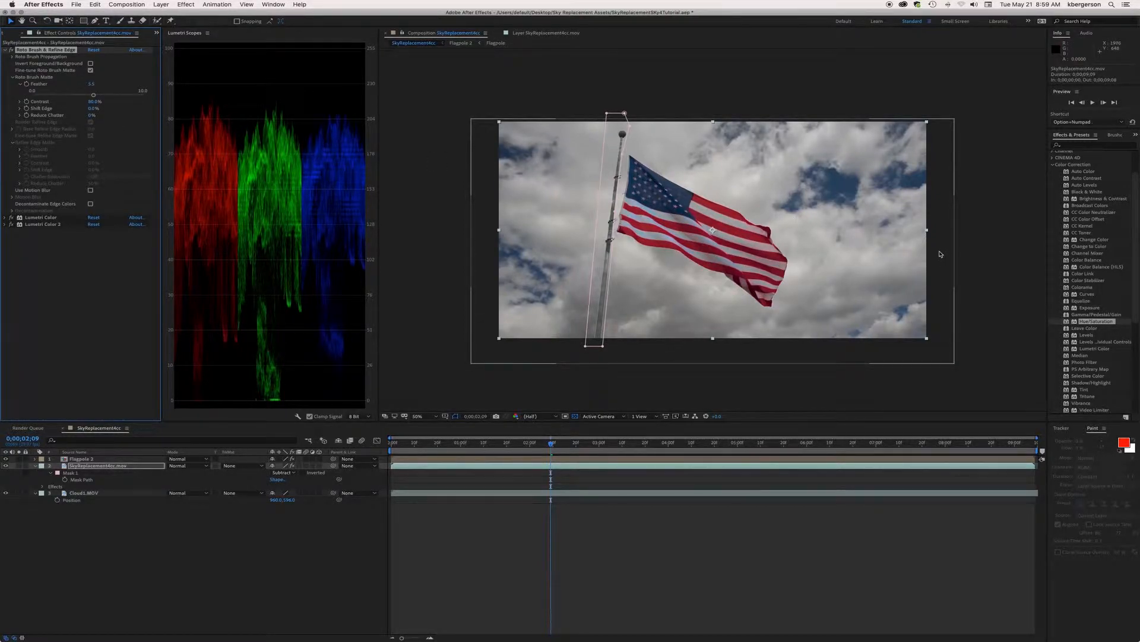
key(space)
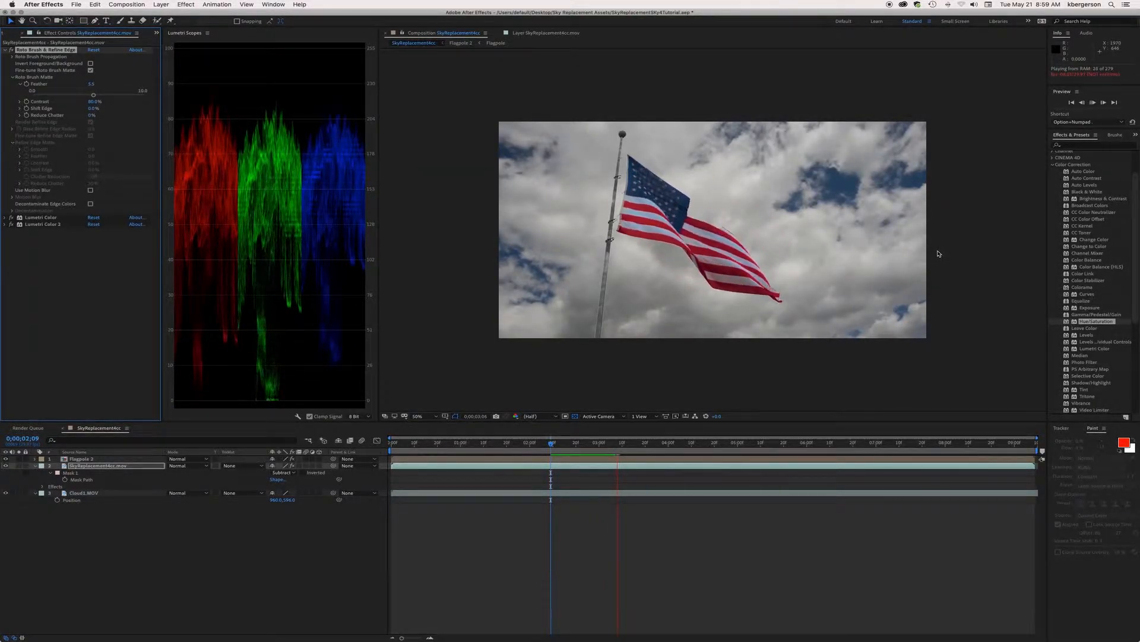
key(space)
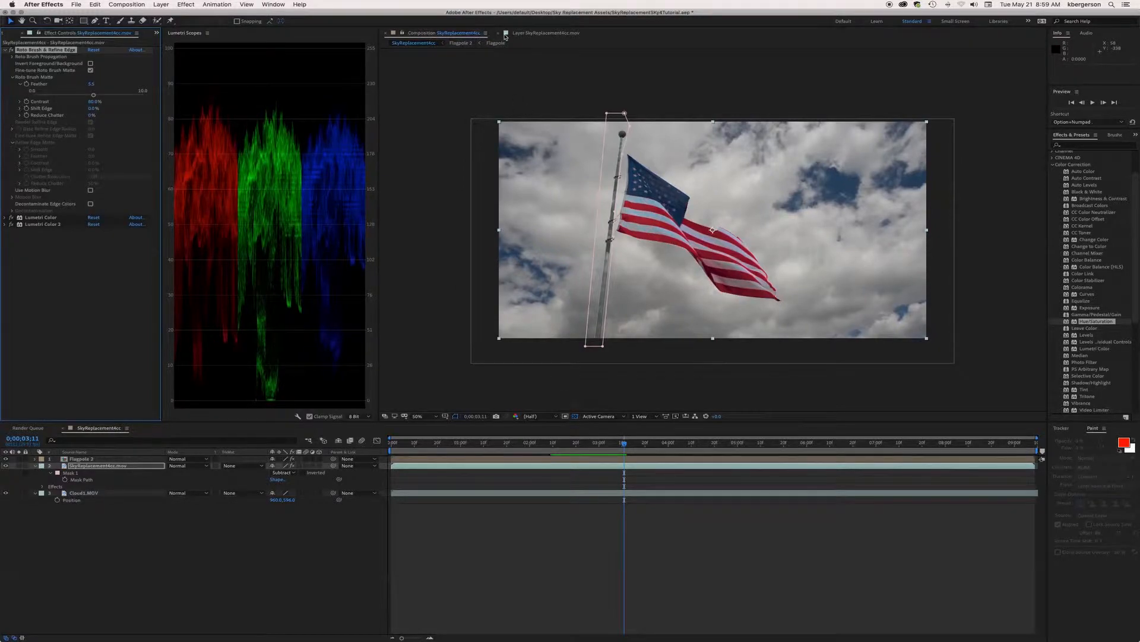
- At 0;00;02;24 in the flag's layer view, add a Roto Brush foreground stroke across the blue canton and check the following frames
click(446, 41)
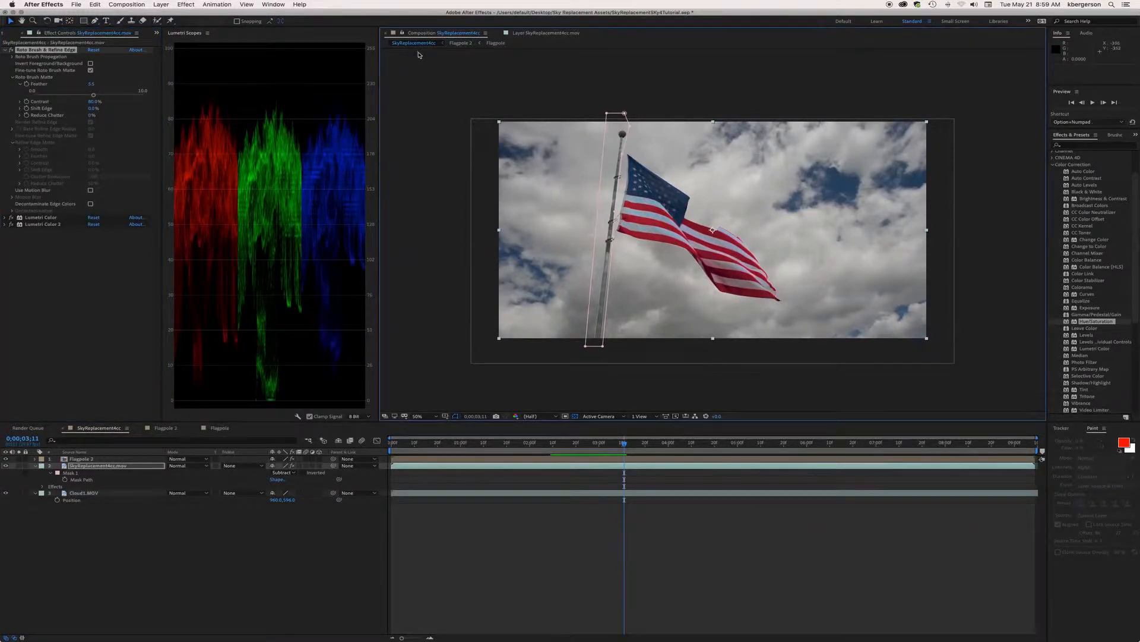
double_click(510, 468)
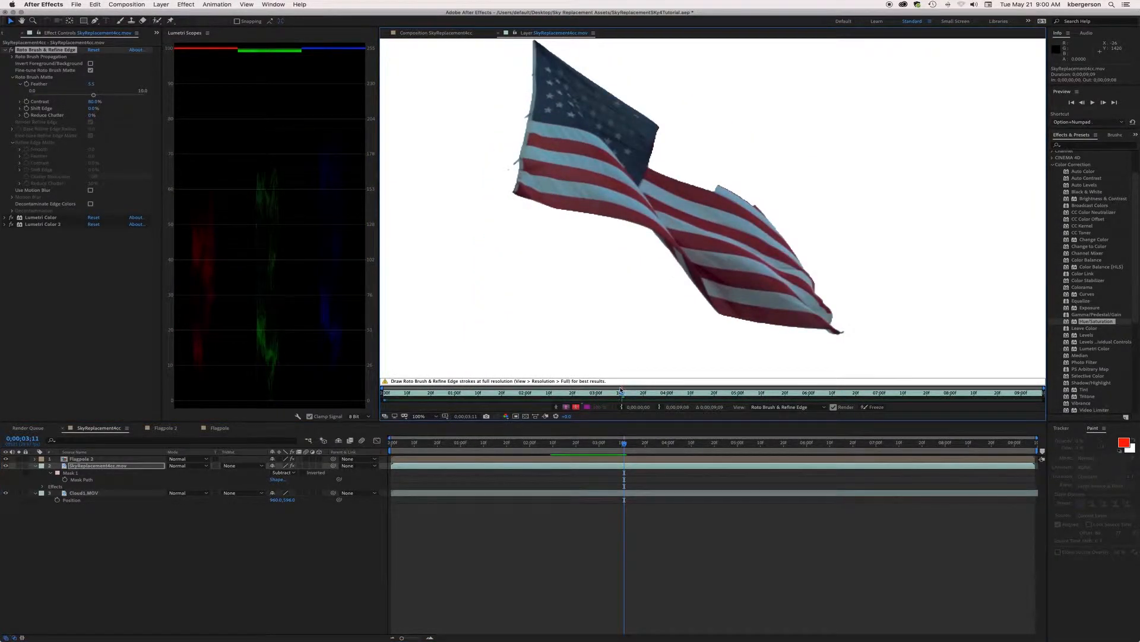
drag(621, 395, 583, 398)
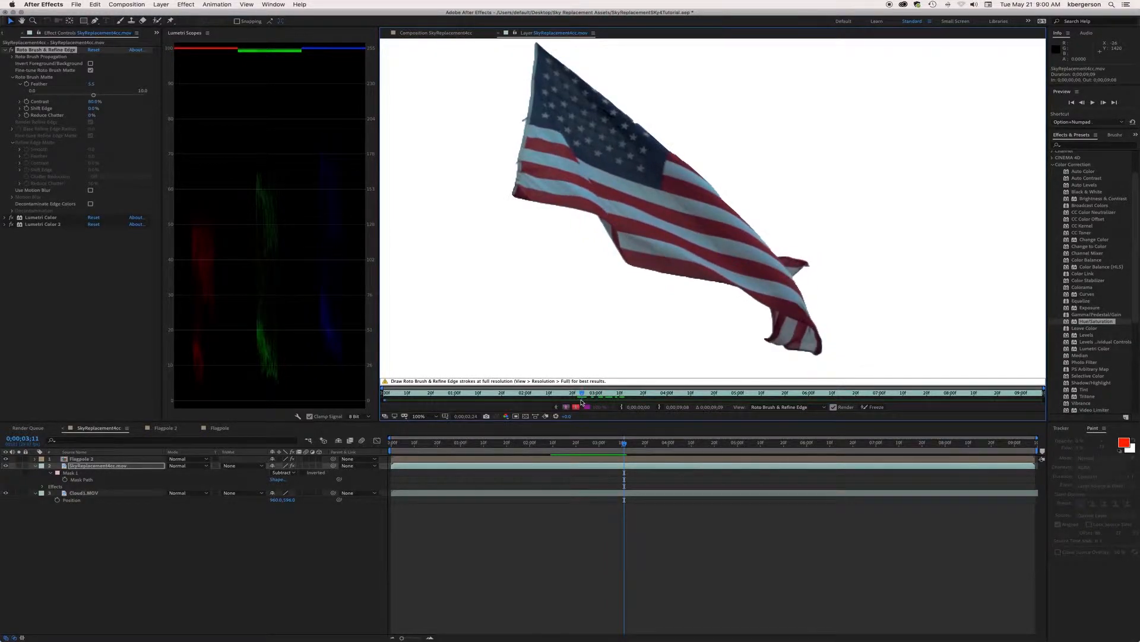
click(157, 21)
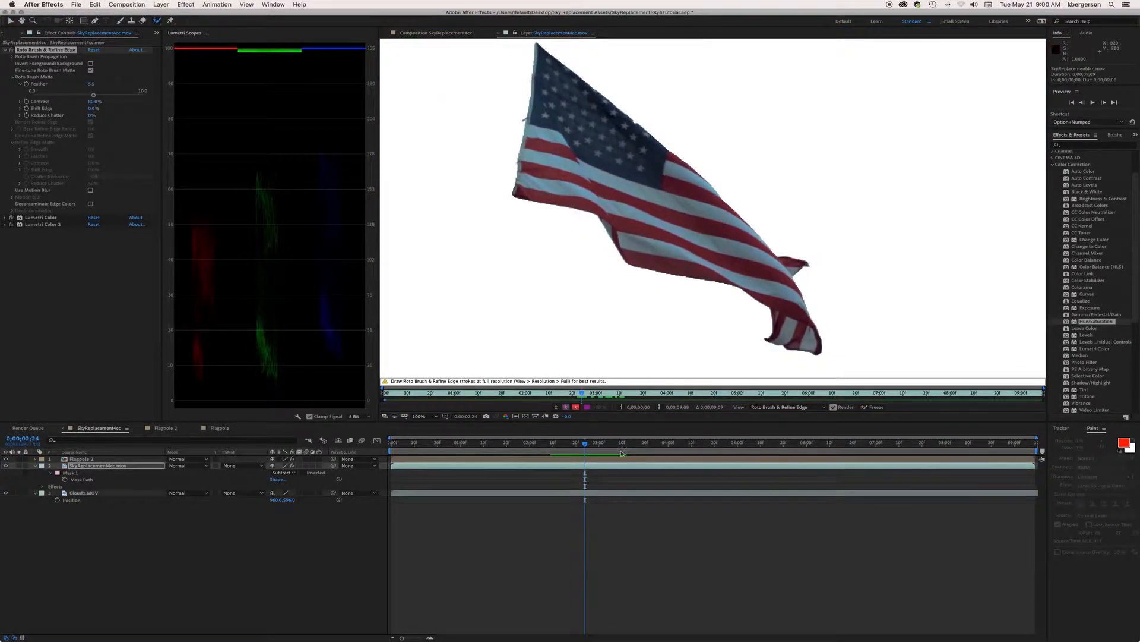
mouse_move(587, 112)
mouse_down()
mouse_move(756, 261)
mouse_move(716, 252)
mouse_move(556, 125)
mouse_up()
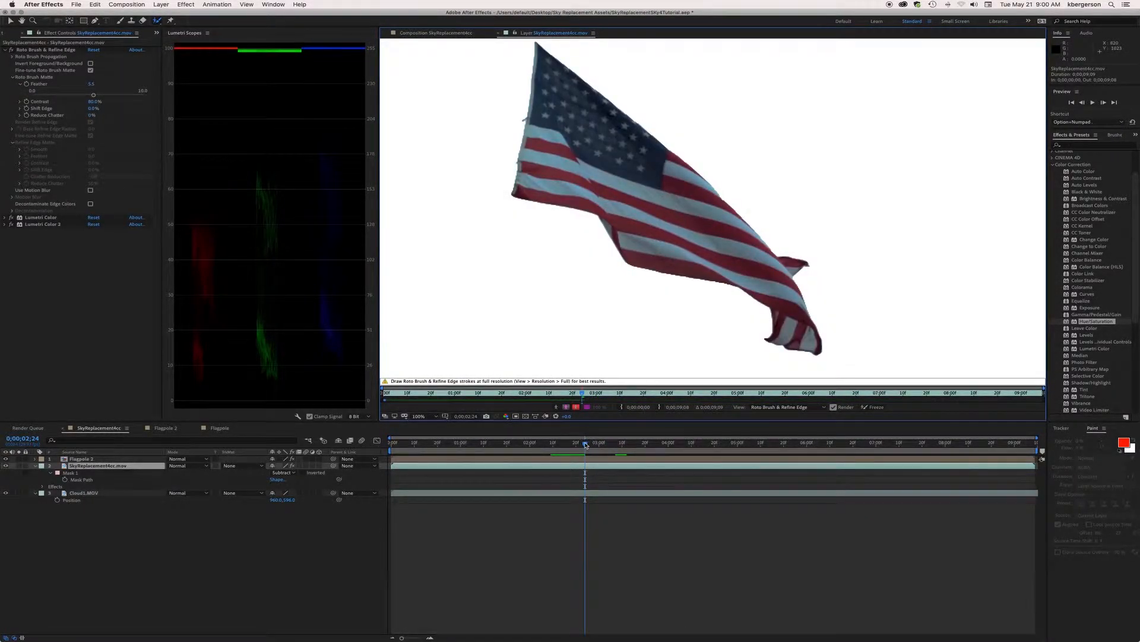
click(591, 444)
drag(592, 445, 636, 452)
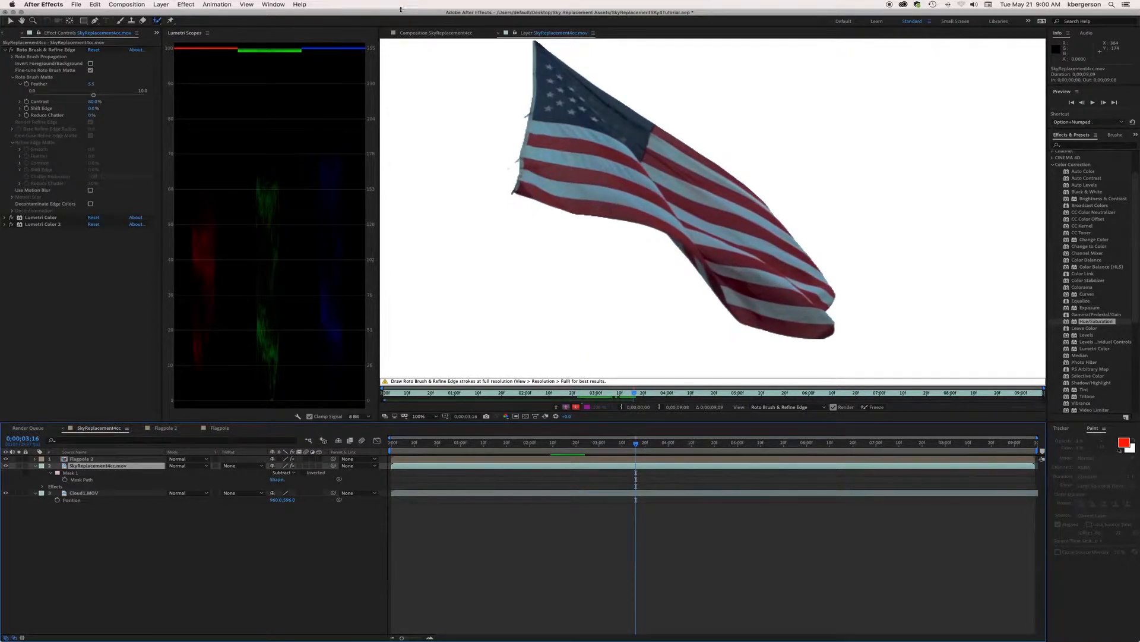
click(421, 34)
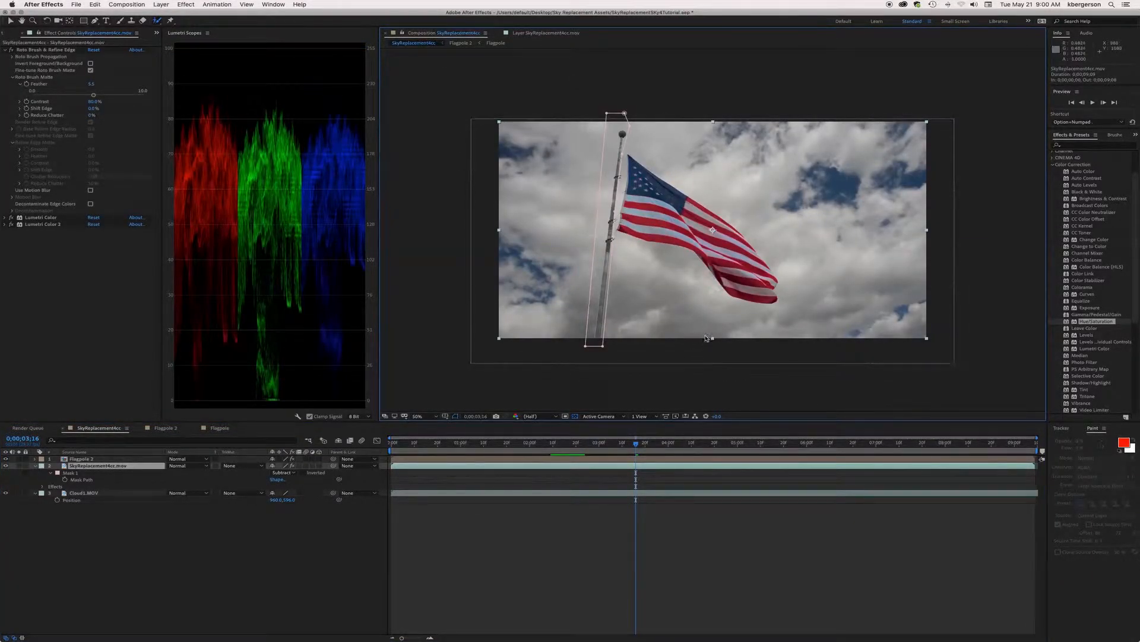
- Play the corrected composite from the first frame to look for remaining roto errors
drag(638, 447, 324, 453)
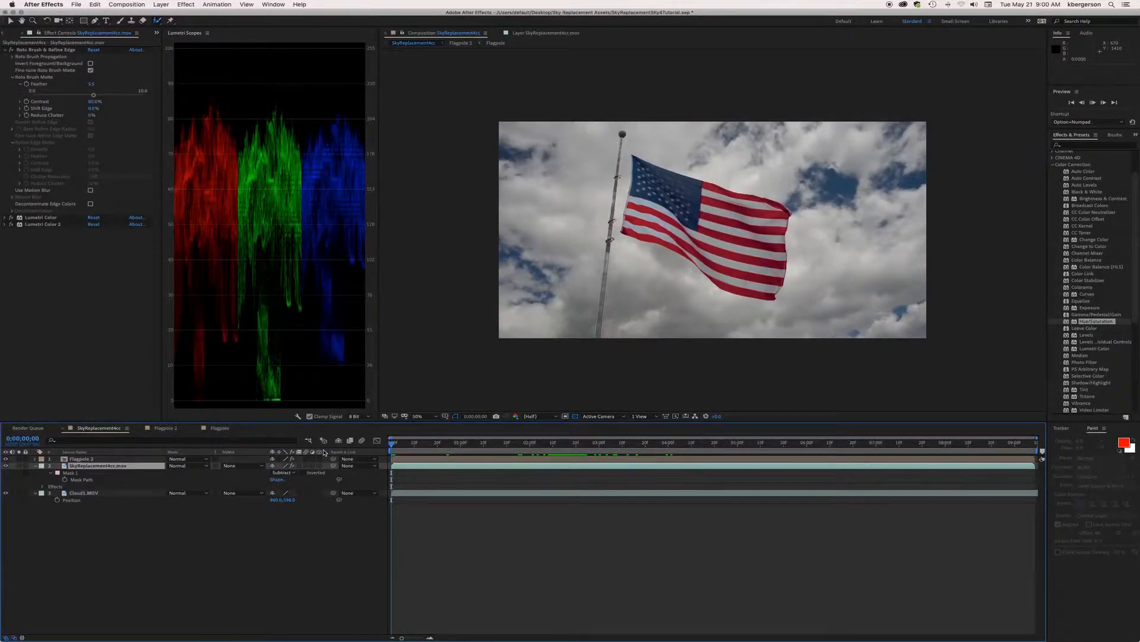
key(space)
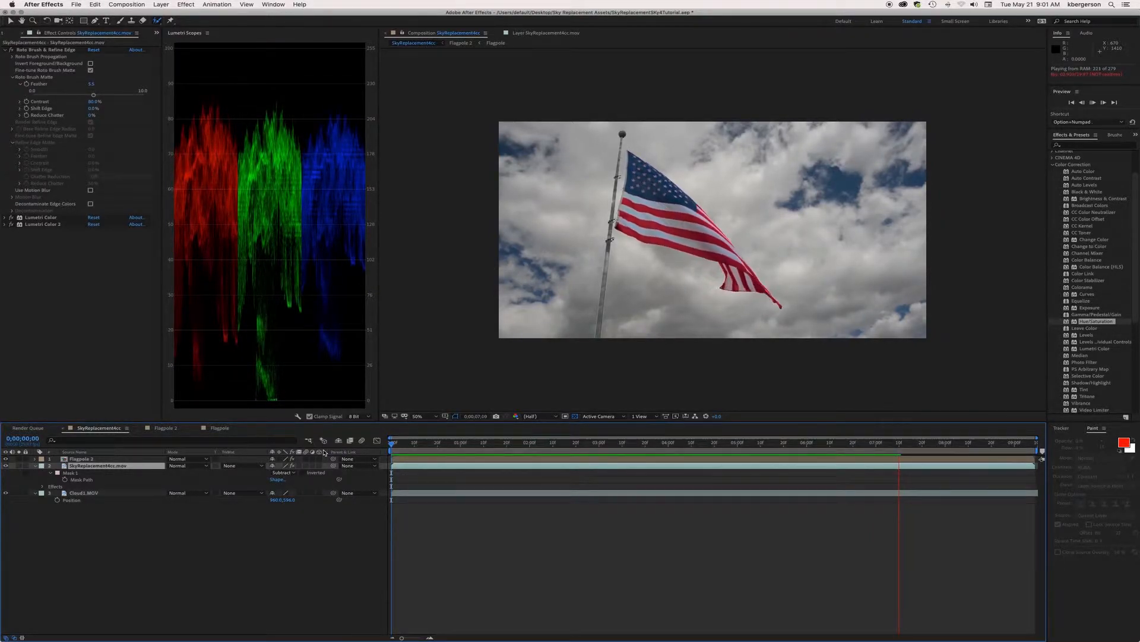
key(space)
- At 0;00;06;28 in the flag's layer view, use the Roto Brush to restore the missing edge of the flag's lower fold
drag(903, 444, 872, 450)
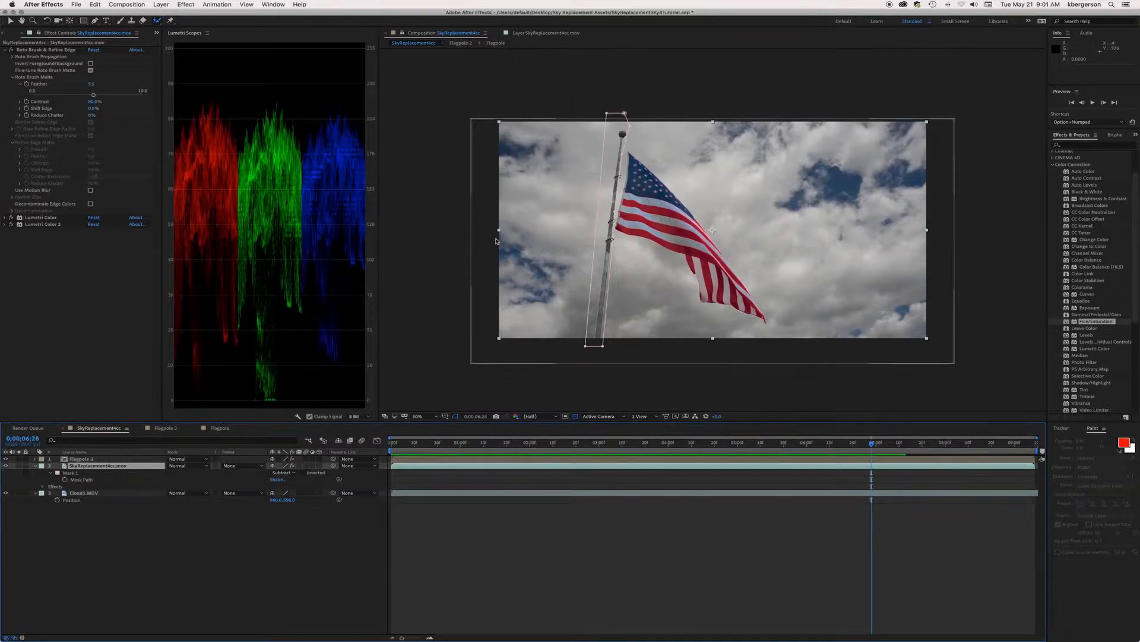
double_click(857, 467)
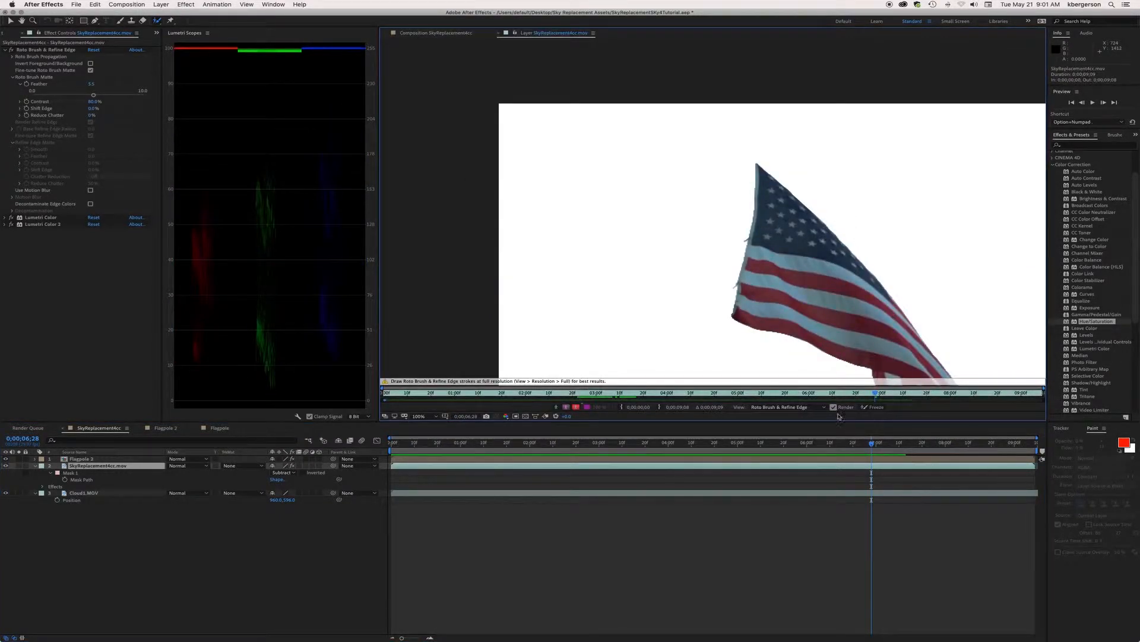
drag(733, 338, 475, 225)
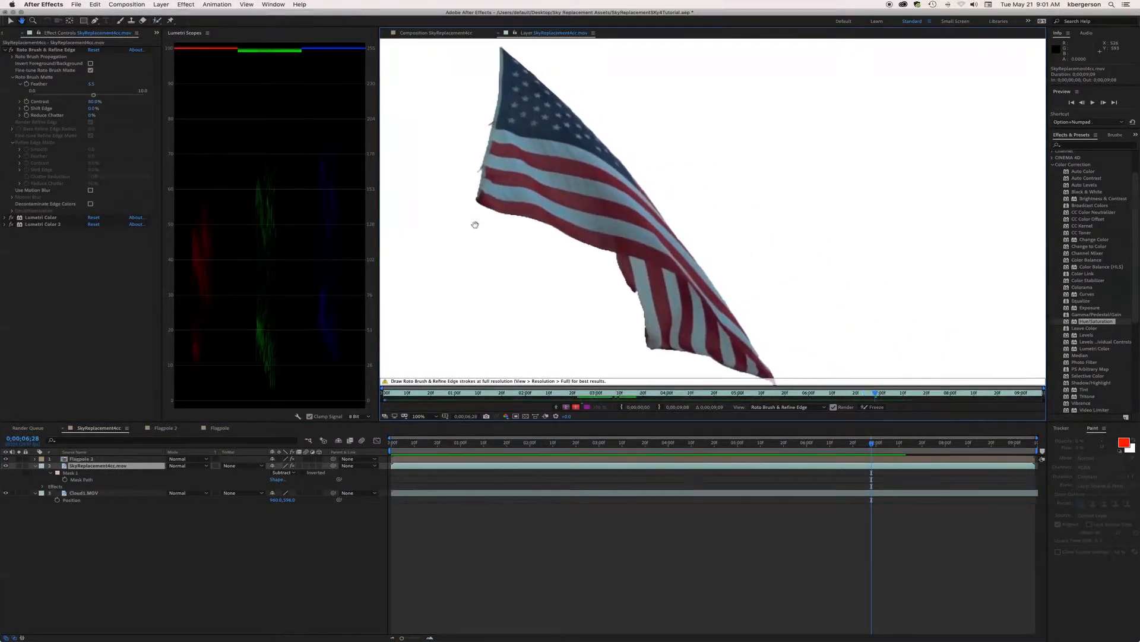
key(alt+w)
drag(630, 287, 646, 330)
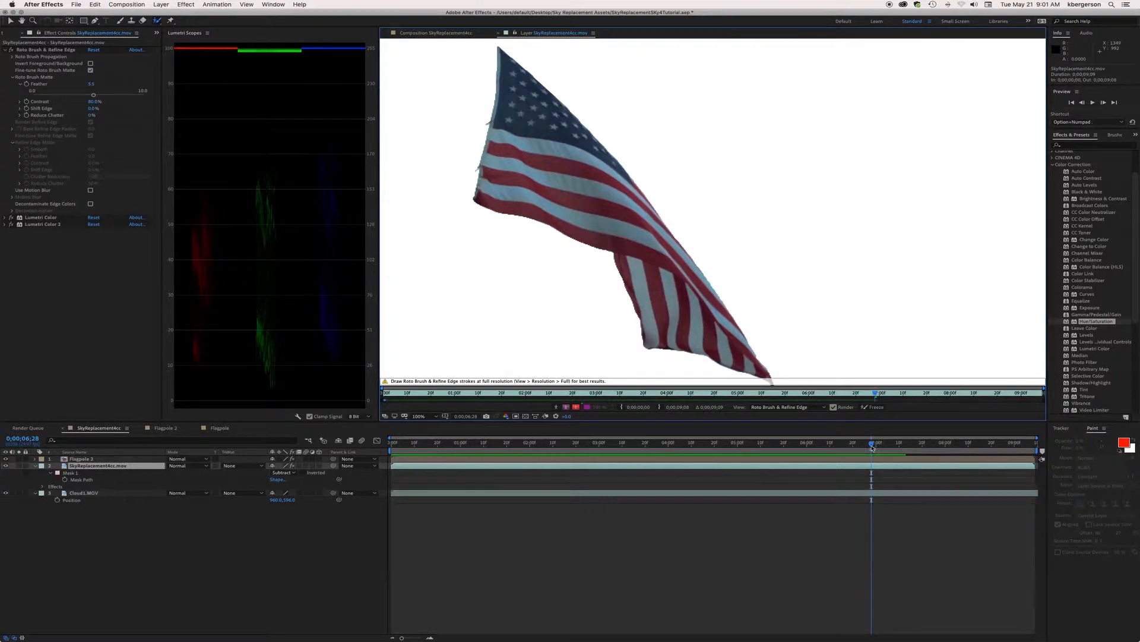
mouse_move(872, 447)
mouse_down()
mouse_move(860, 447)
mouse_move(882, 450)
mouse_up()
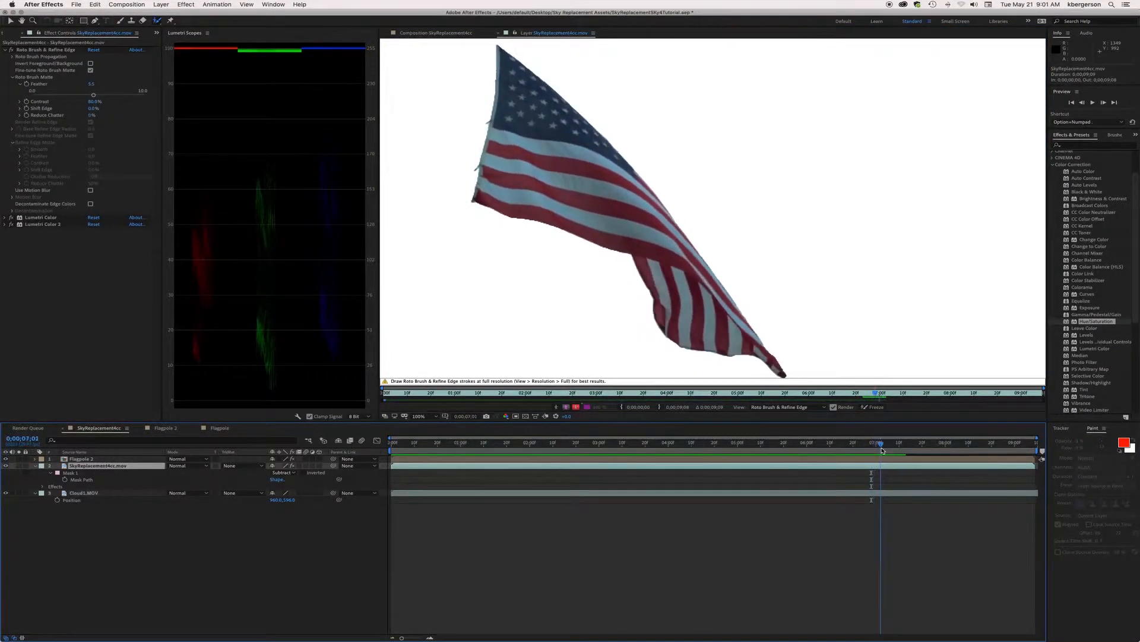
click(419, 34)
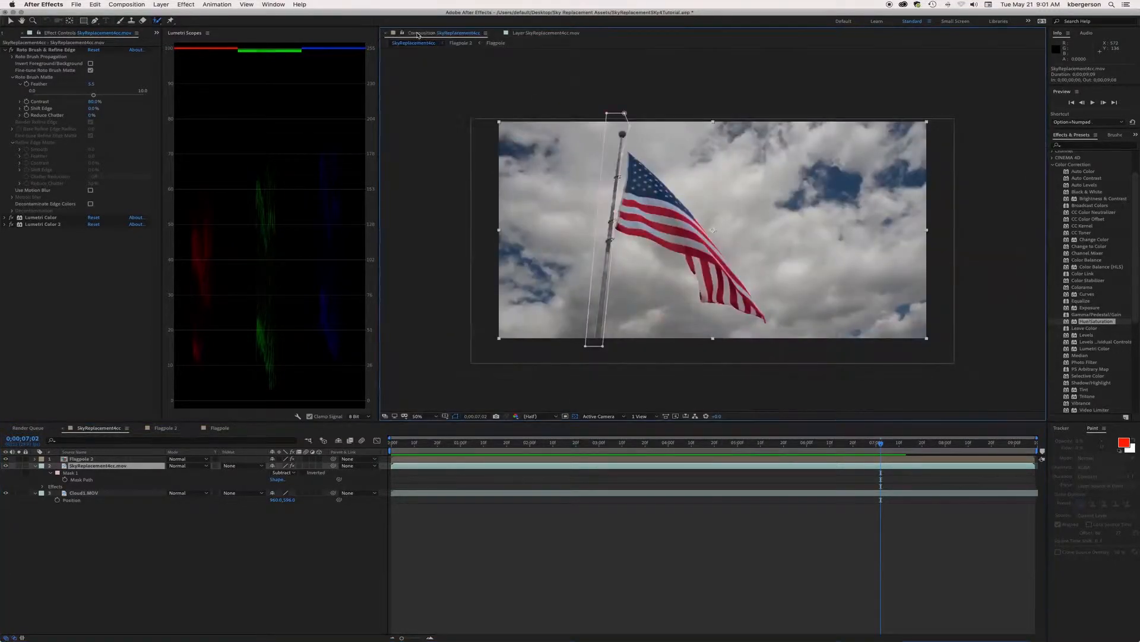
- Play the full composite again to check the repaired flag matte, stopping at 0;00;00;29 with the flag layer selected
key(space)
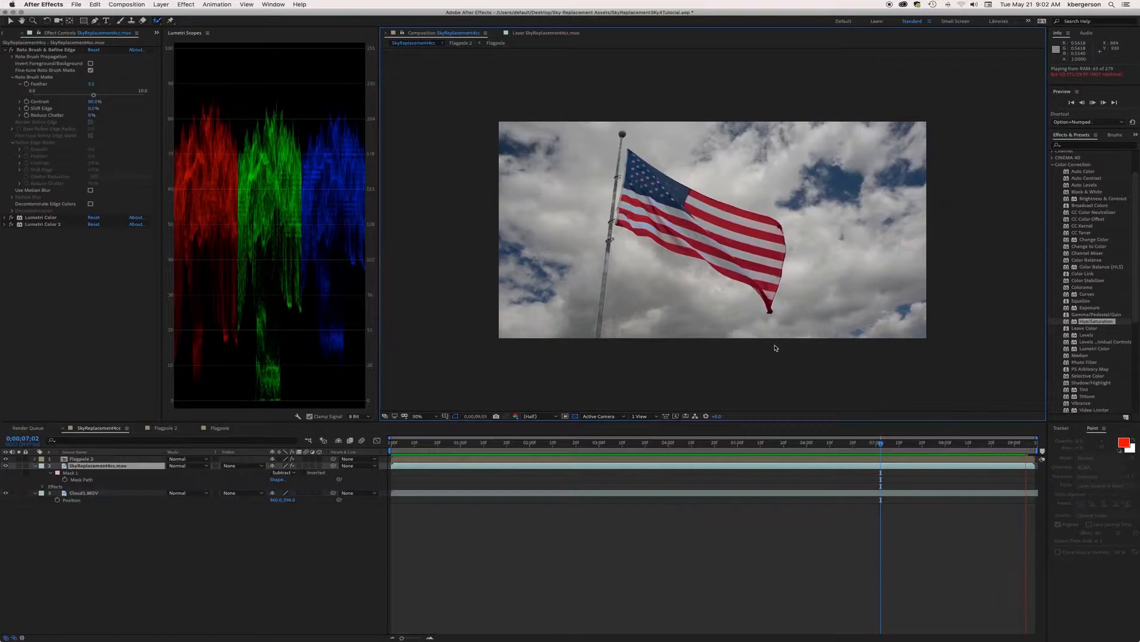
key(space)
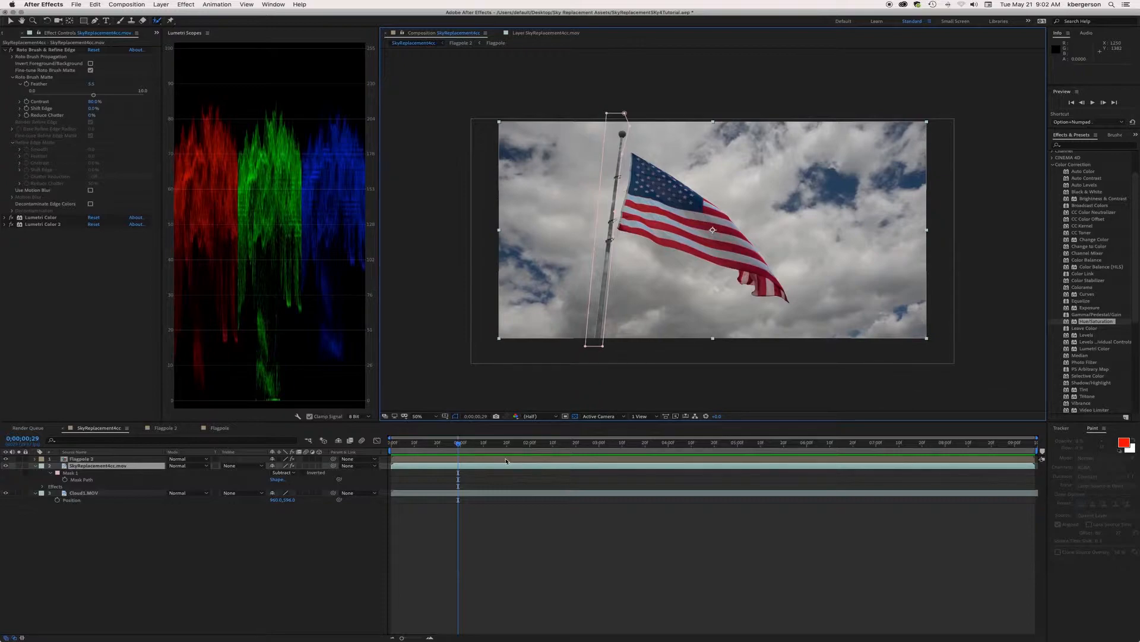
click(509, 469)
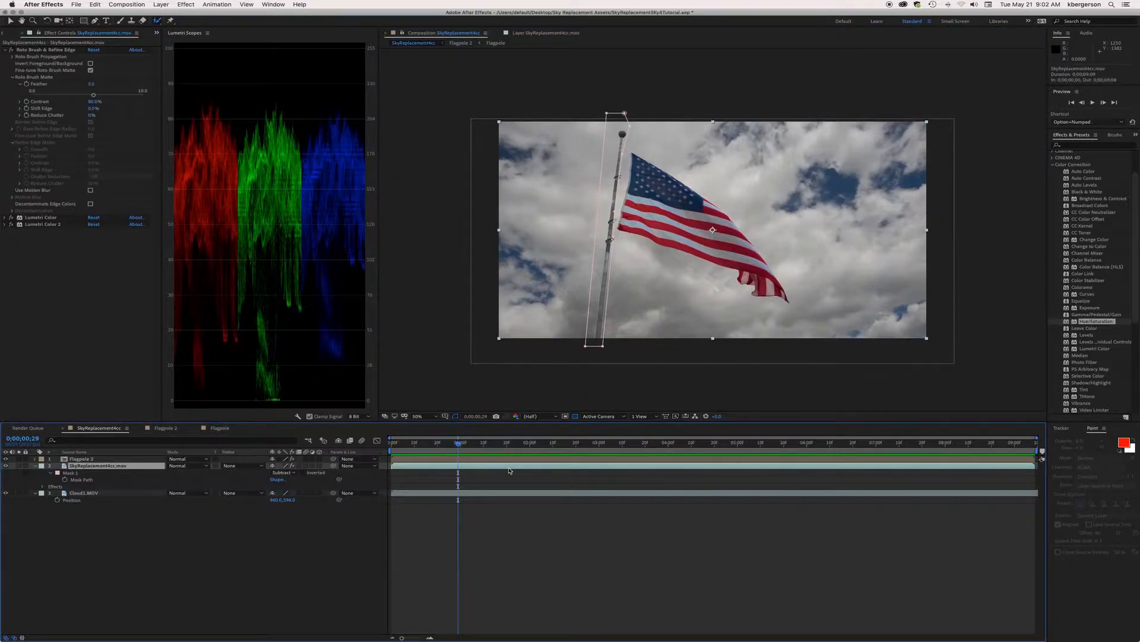
- Move the flag layer above the Flagpole 2 layer and set its anchor point at the flag's upper corner beside the pole
drag(134, 470, 136, 460)
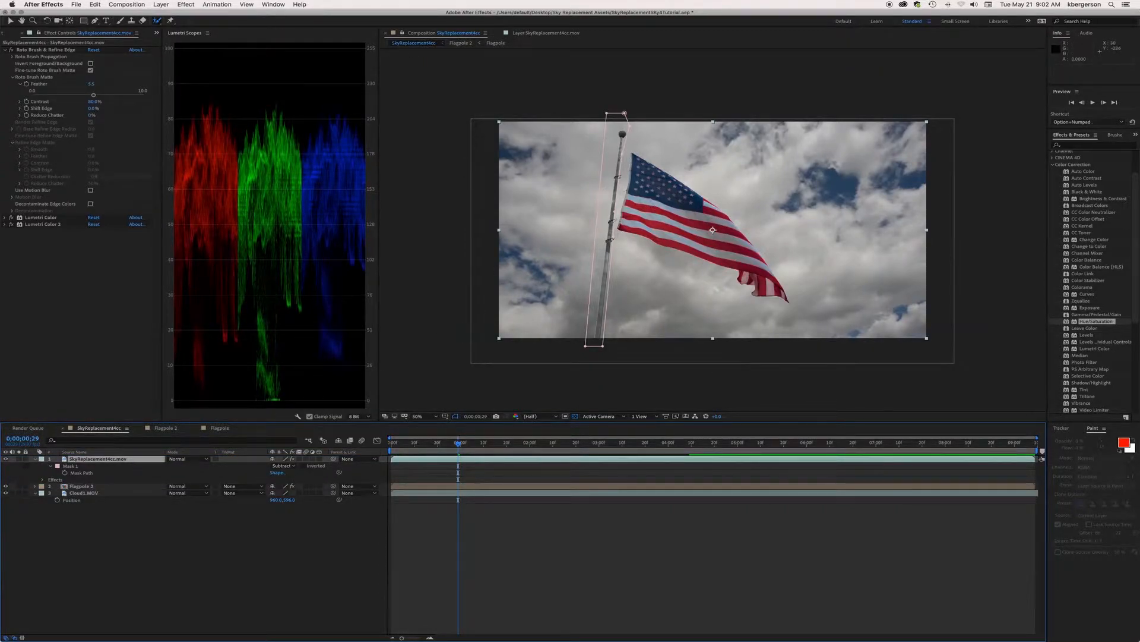
click(70, 21)
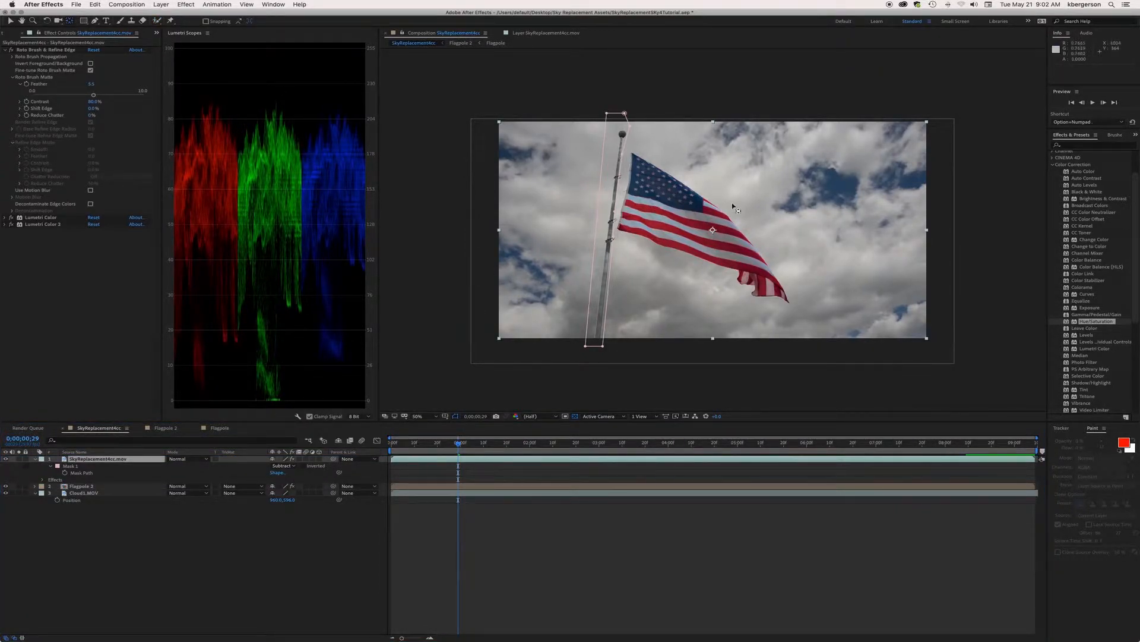
drag(665, 190, 639, 159)
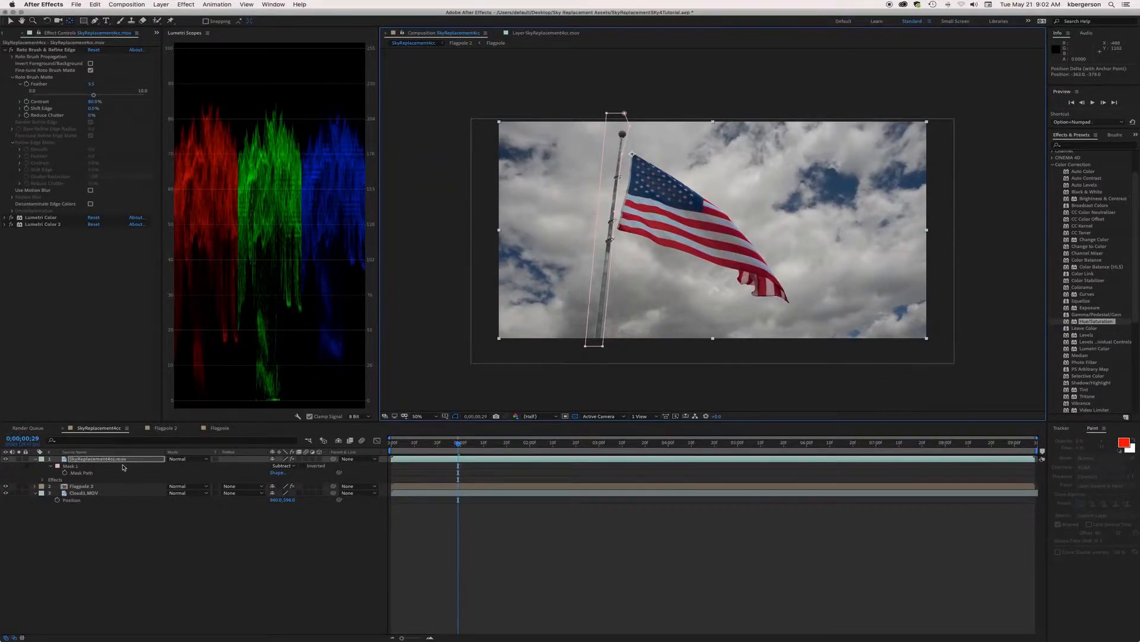
- Rotate the flag layer slightly counterclockwise and shift its position left so the flag's edge sits against the pole
key(r)
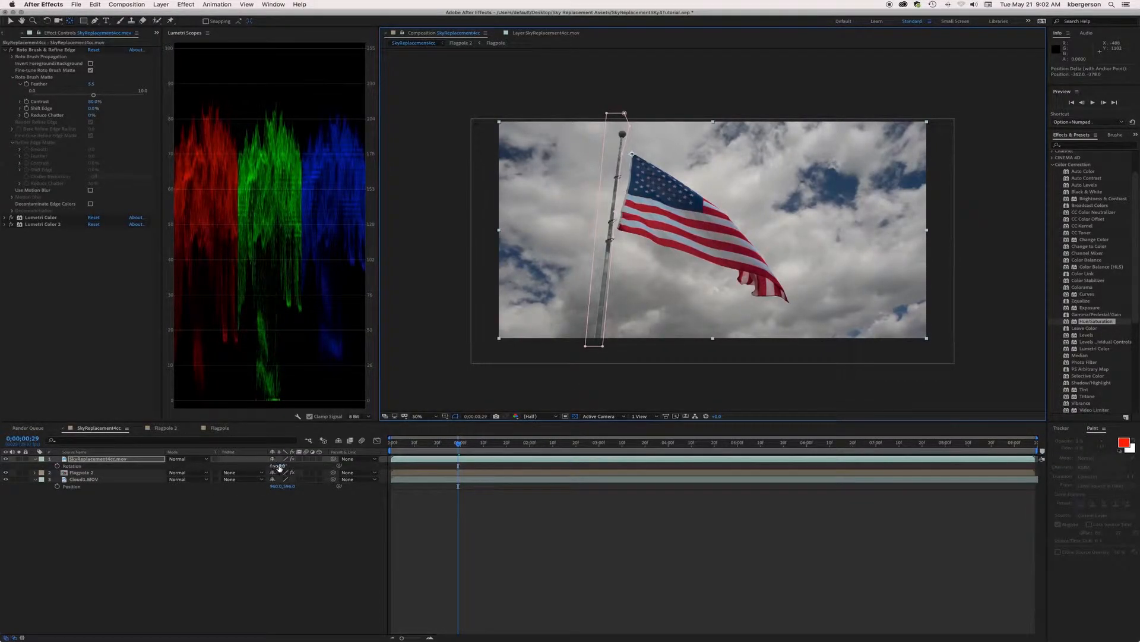
drag(280, 467, 297, 466)
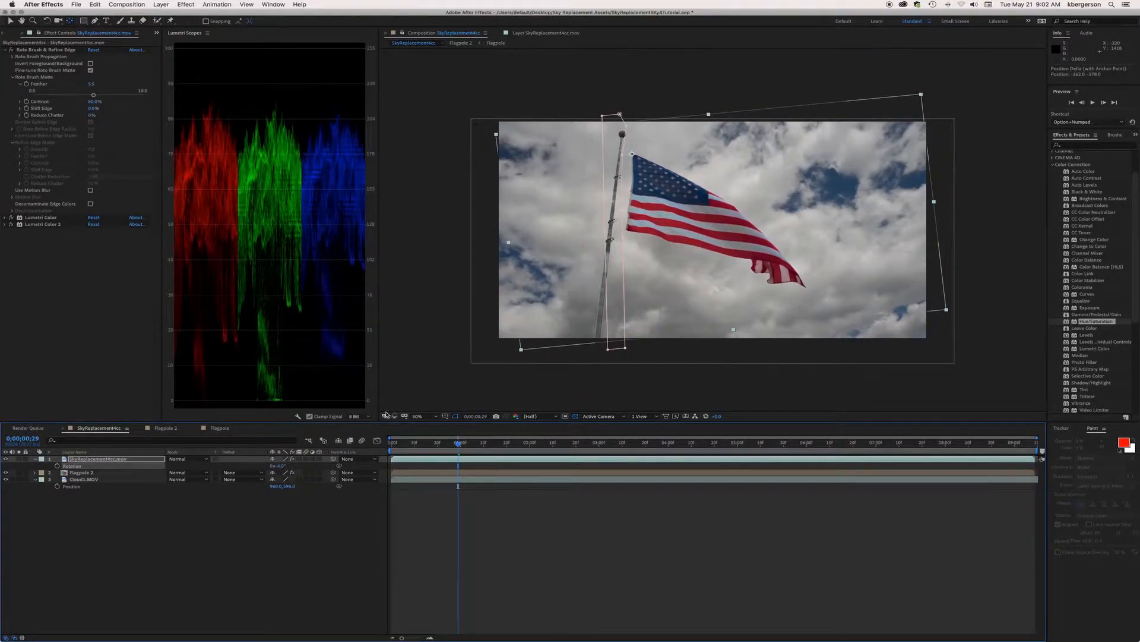
key(p)
mouse_move(276, 465)
mouse_down()
mouse_move(259, 466)
mouse_move(303, 468)
mouse_move(274, 466)
mouse_up()
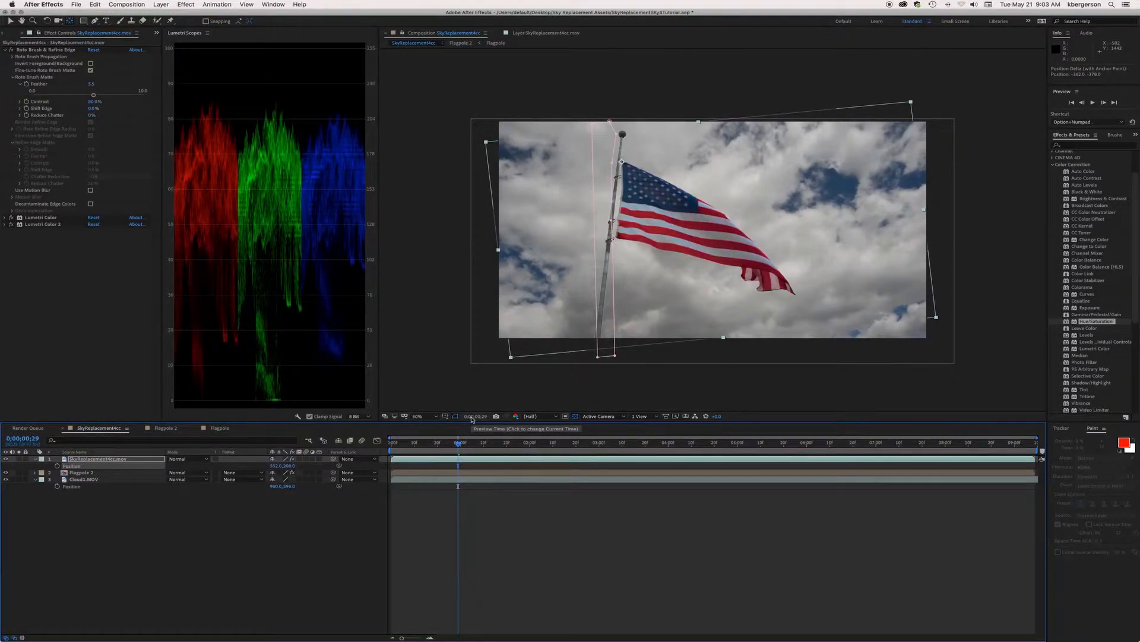
click(236, 549)
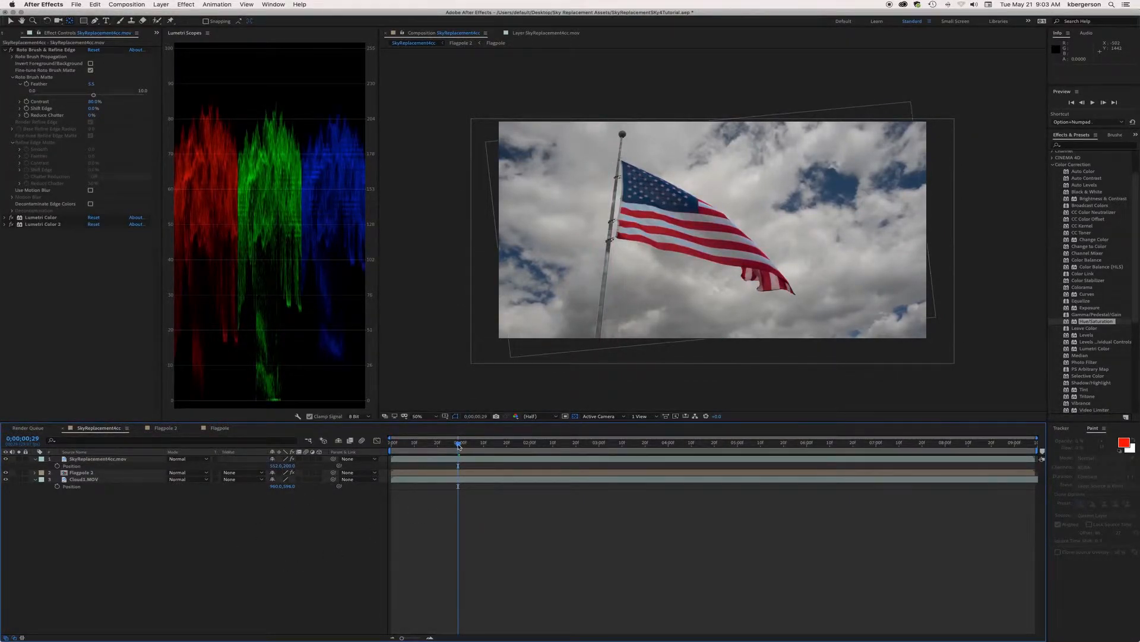
- Return the flag layer beneath Flagpole 2 and fine-tune its horizontal position against the pole, checking different frames
key(space)
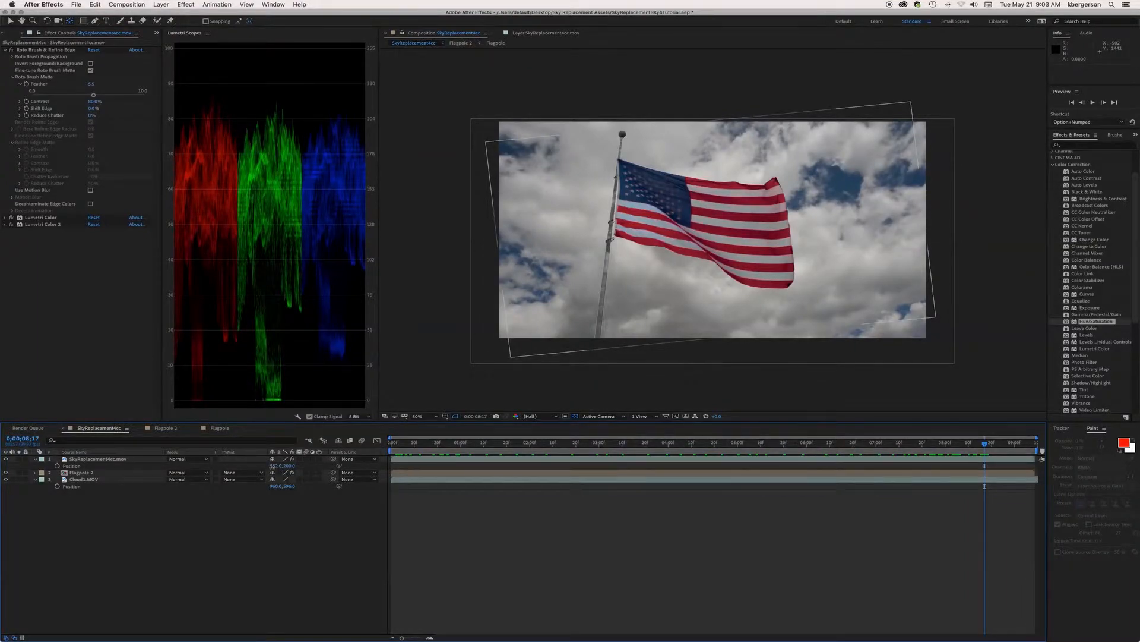
drag(273, 466, 281, 467)
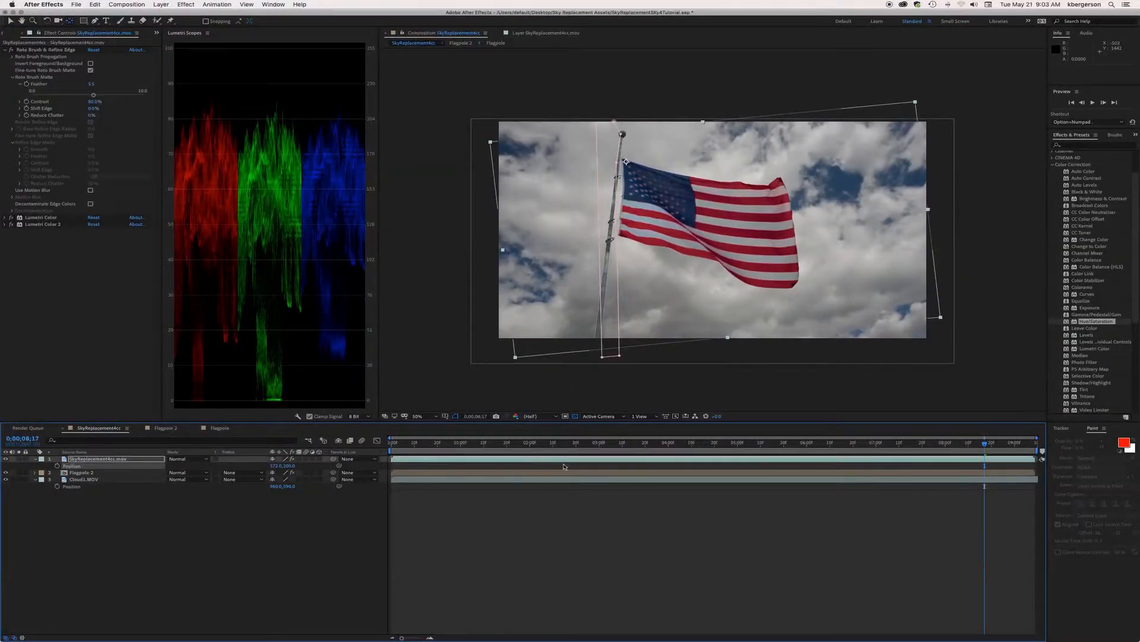
drag(985, 447, 971, 467)
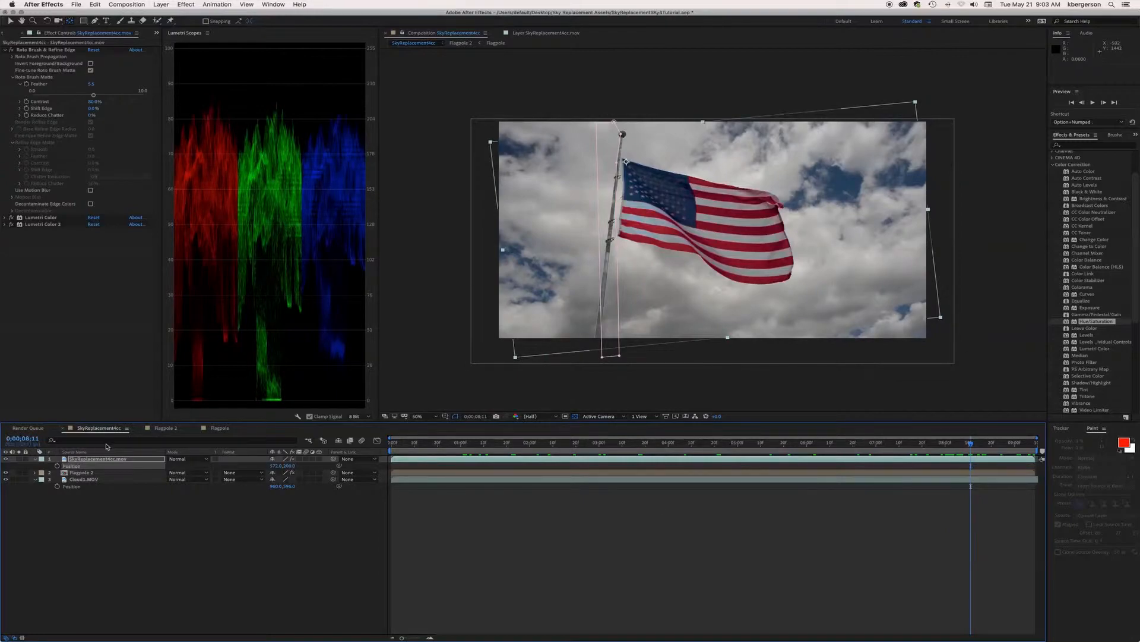
drag(113, 459, 109, 474)
drag(275, 473, 268, 473)
drag(971, 444, 898, 434)
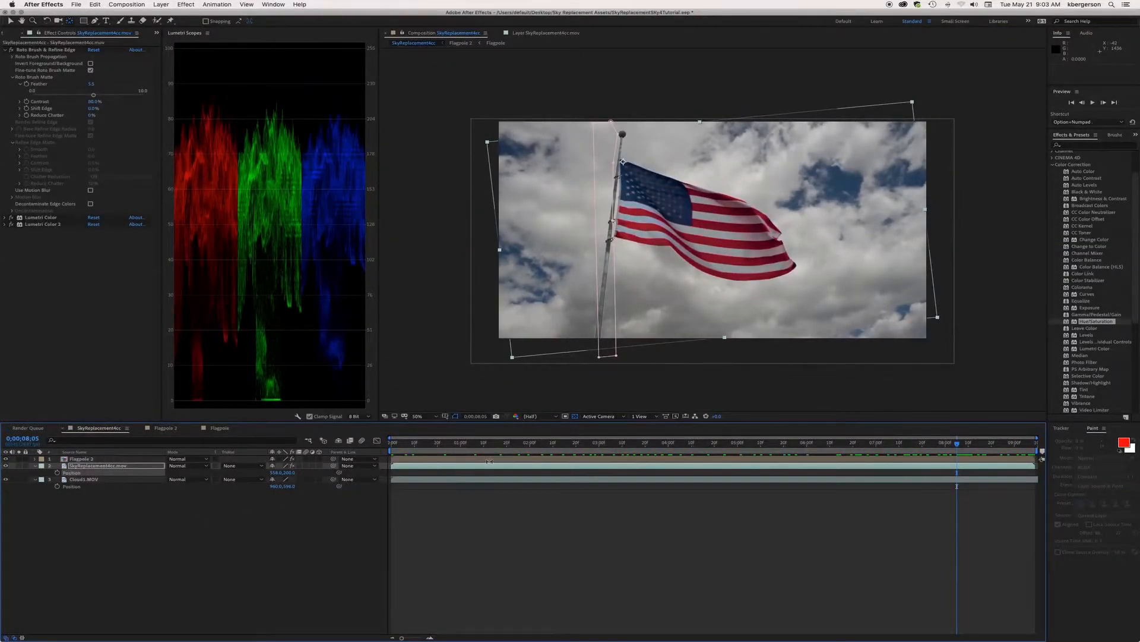
- Darken the Flagpole 2 layer by lowering its Hue/Saturation Master Lightness to about -20
click(86, 458)
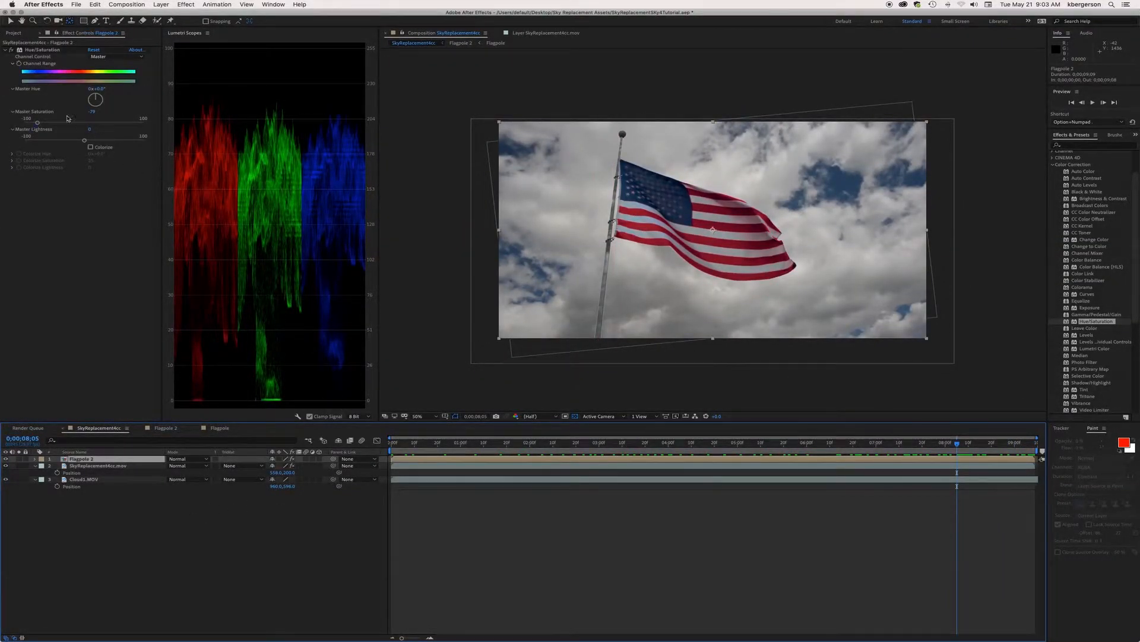
drag(85, 141, 73, 143)
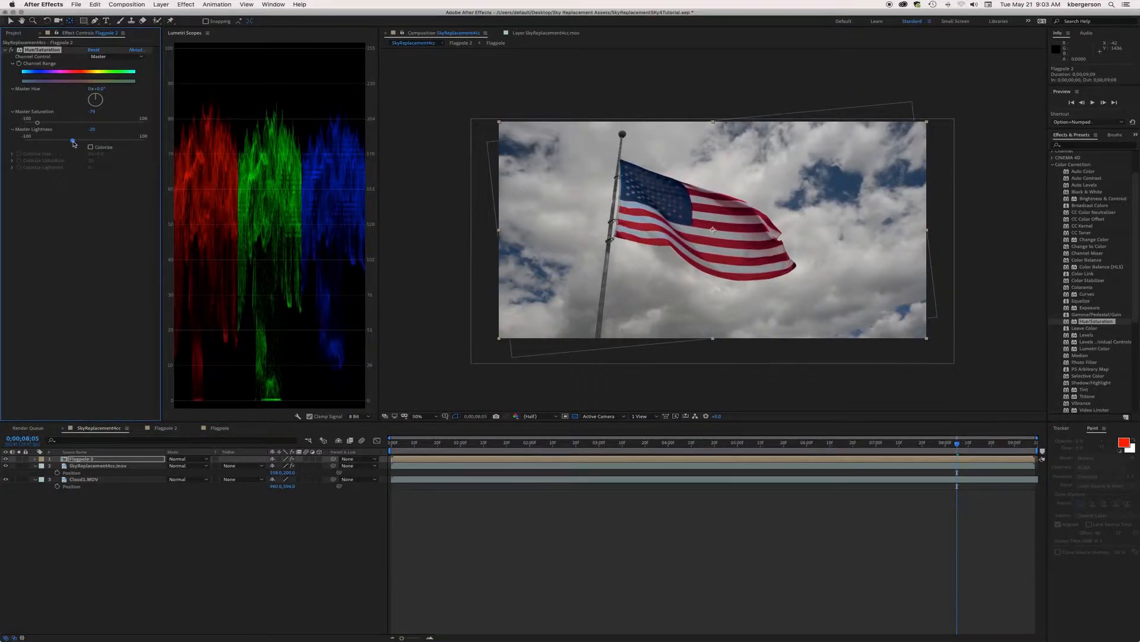
click(169, 490)
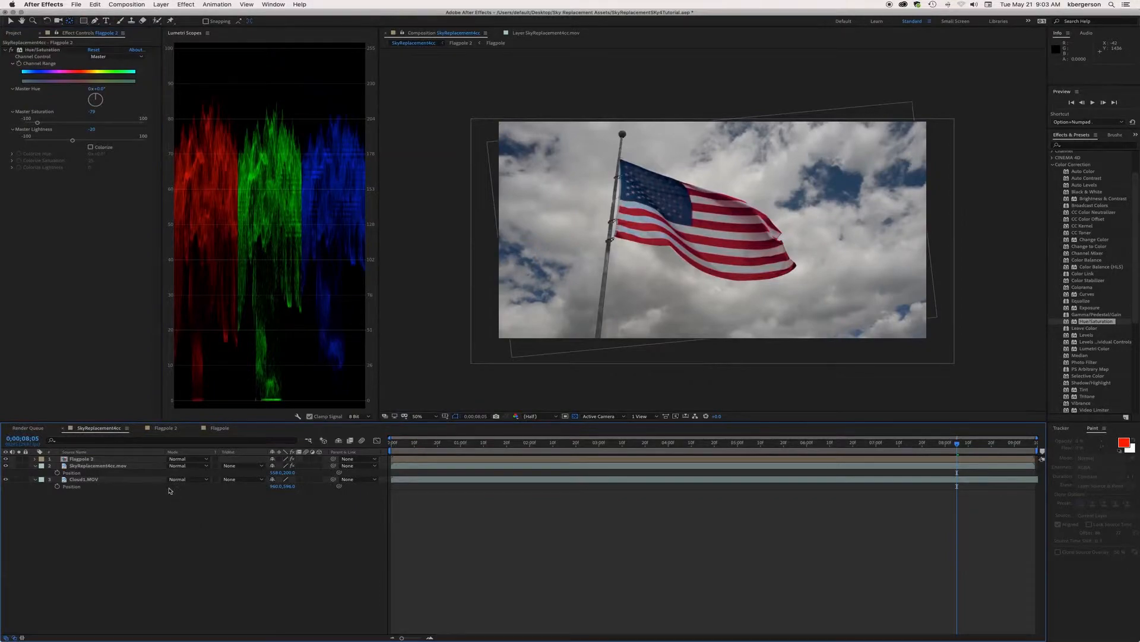
- Create an adjustment layer above all the other layers and rename it CC
click(163, 4)
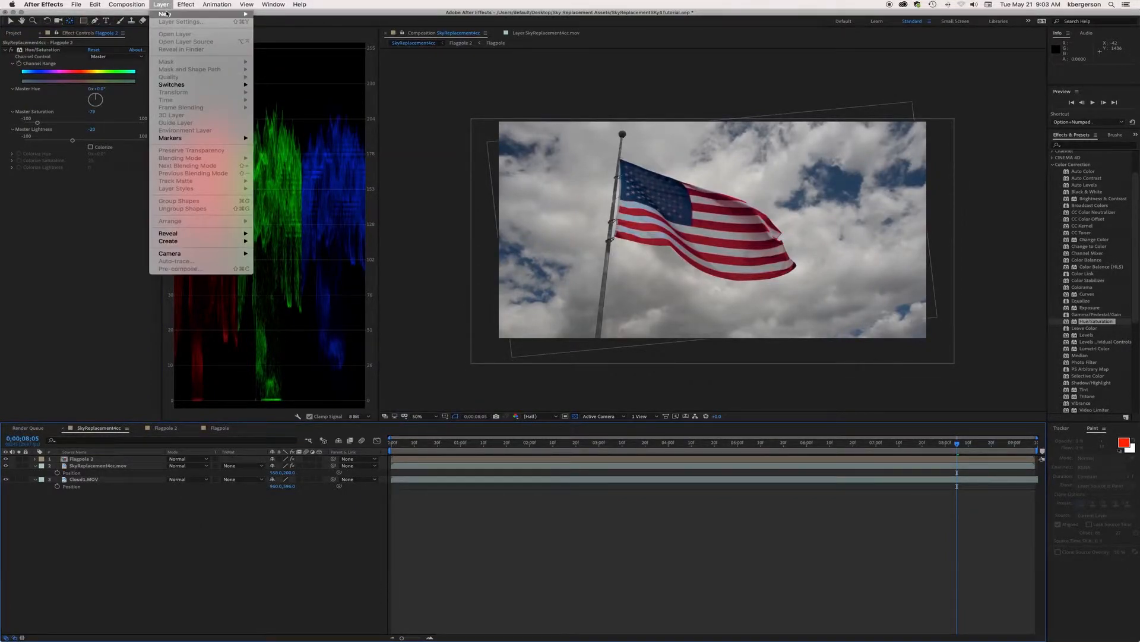
mouse_move(167, 14)
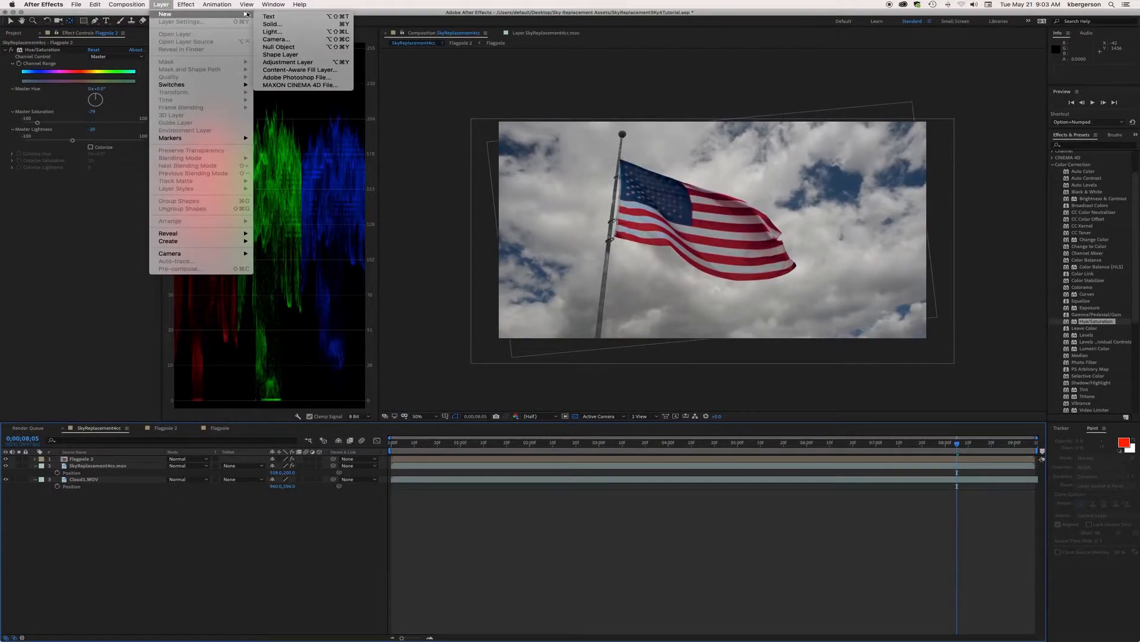
click(287, 62)
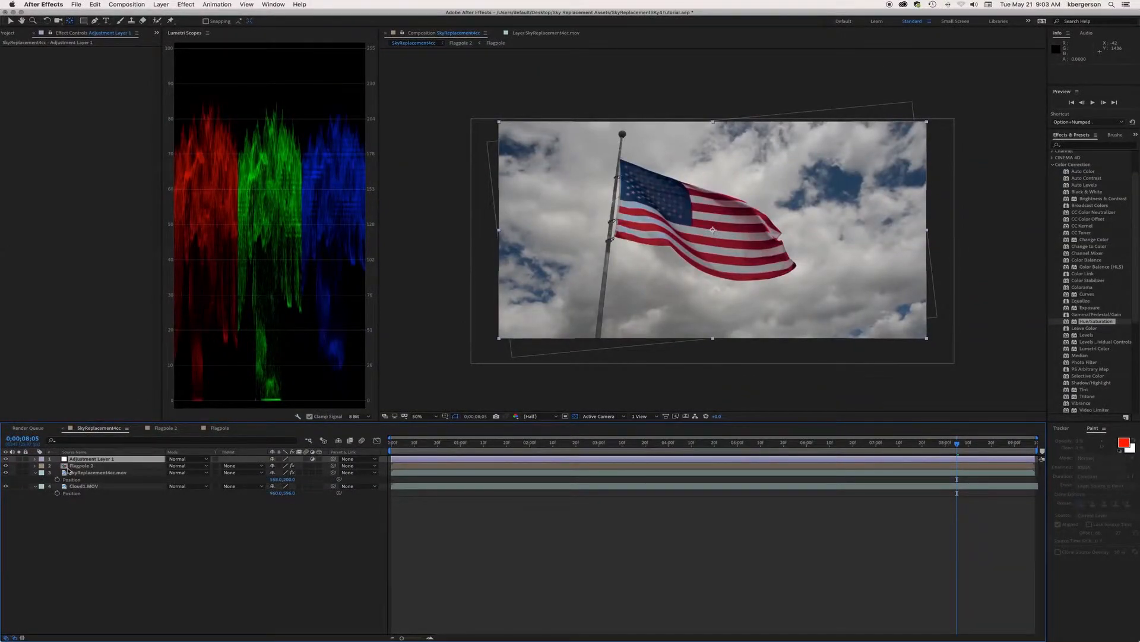
key(Return)
text(CC)
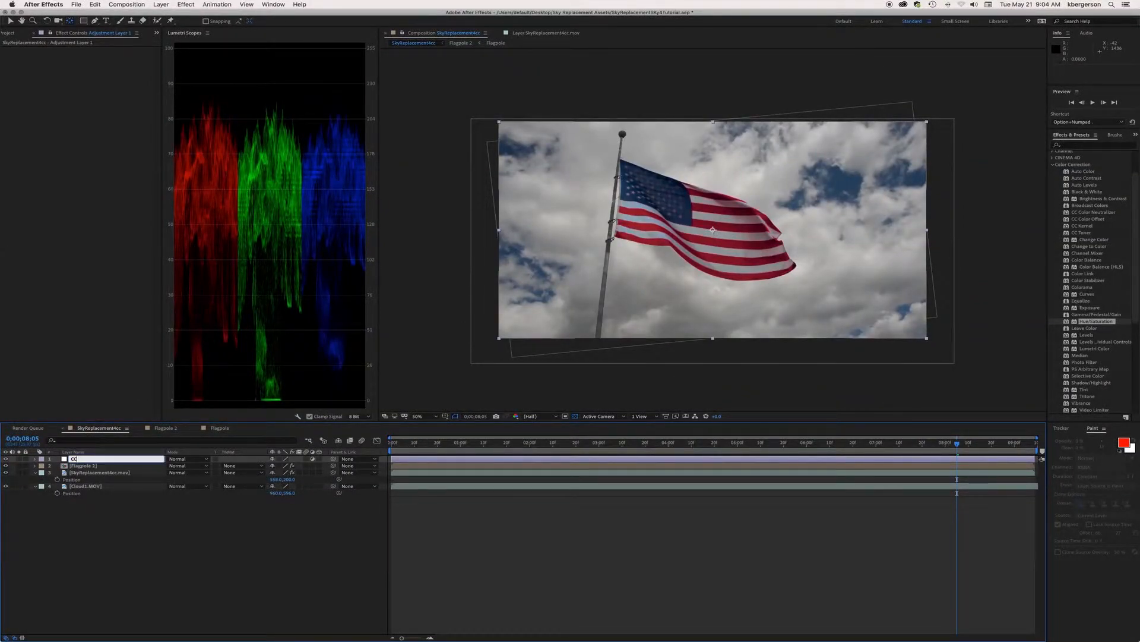
click(80, 558)
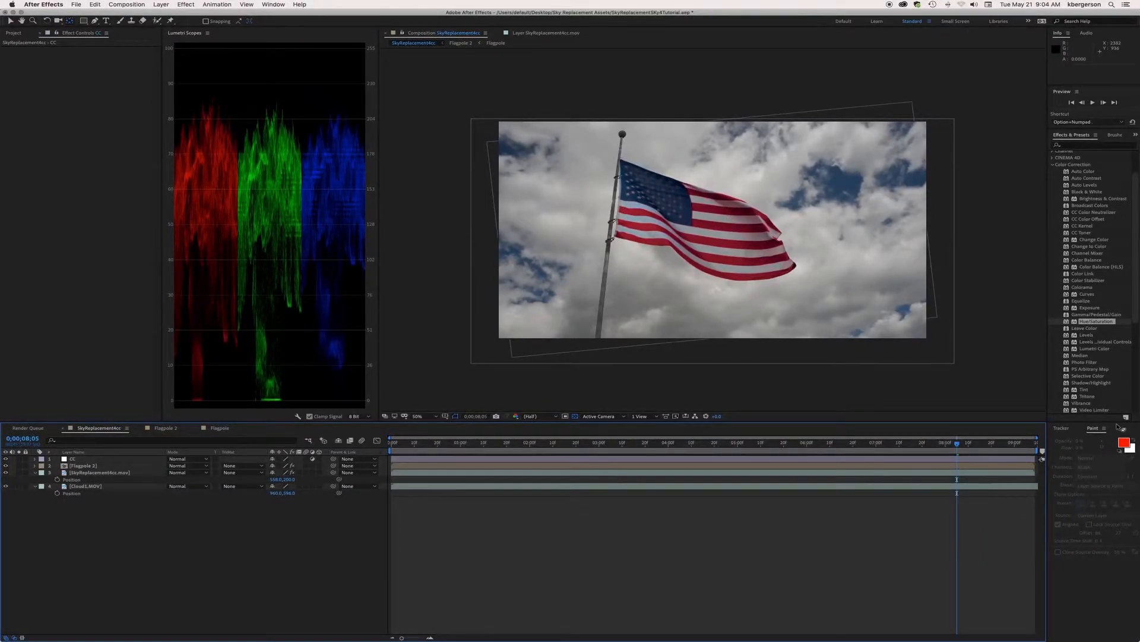
- Apply Lumetri Color to the CC adjustment layer and set its Creative Look to SL CLEAN KODAK B SOFT
double_click(1066, 356)
drag(1067, 347, 7, 73)
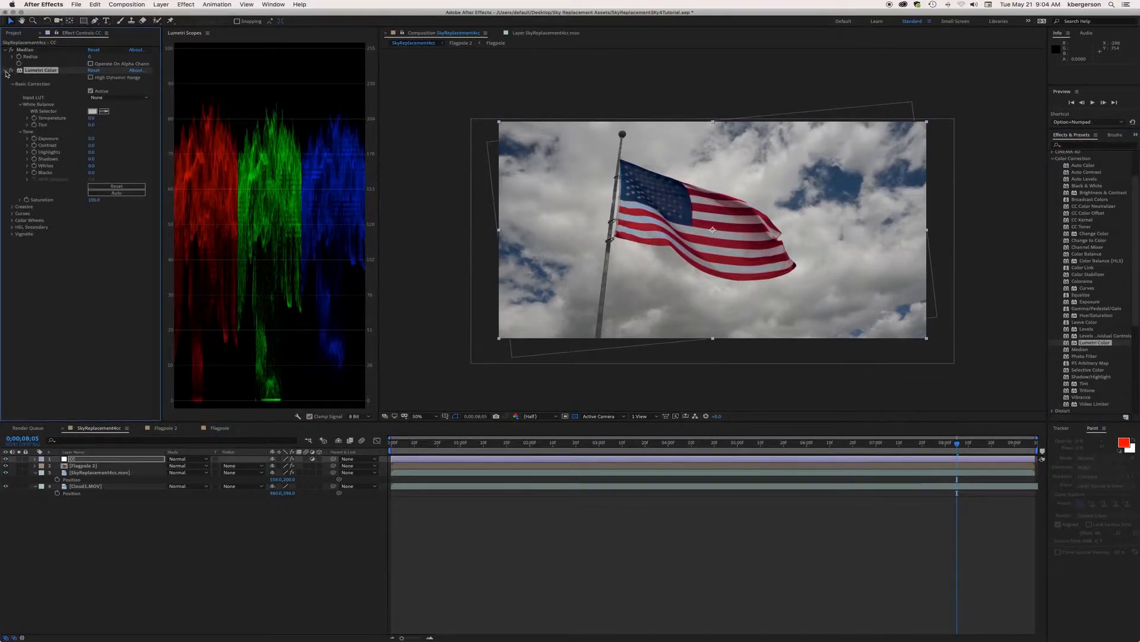
click(13, 207)
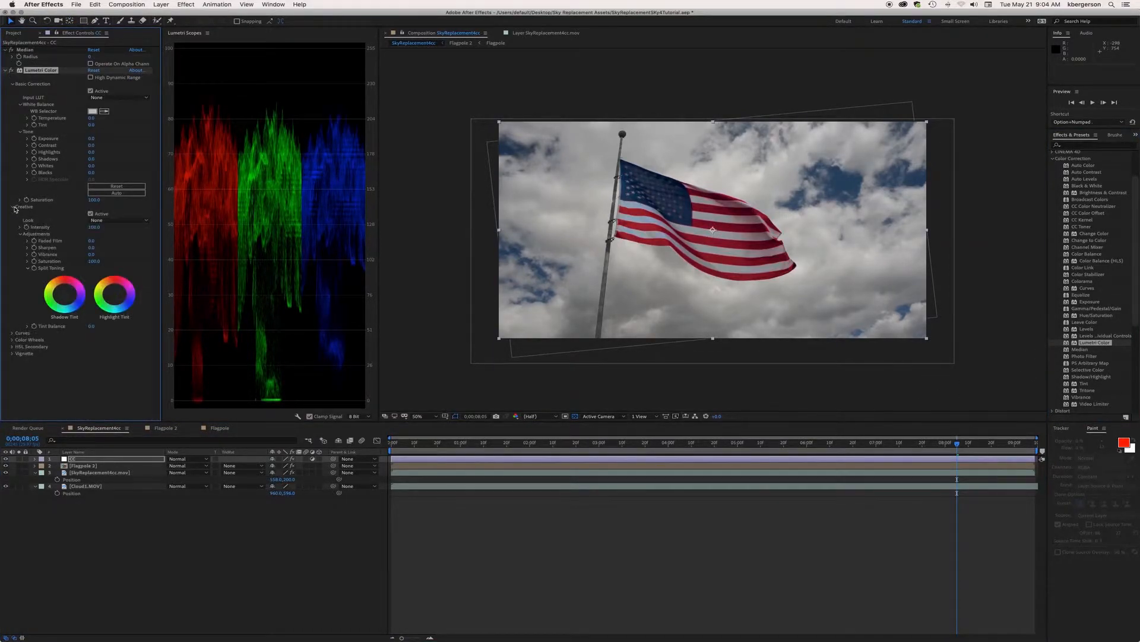
click(143, 221)
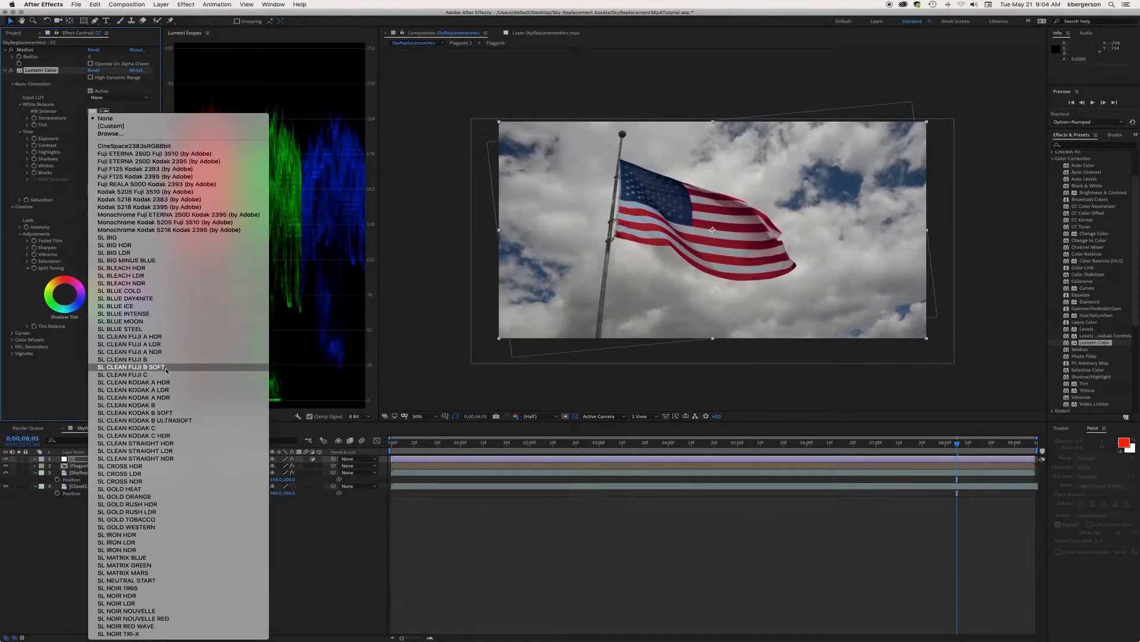
click(166, 413)
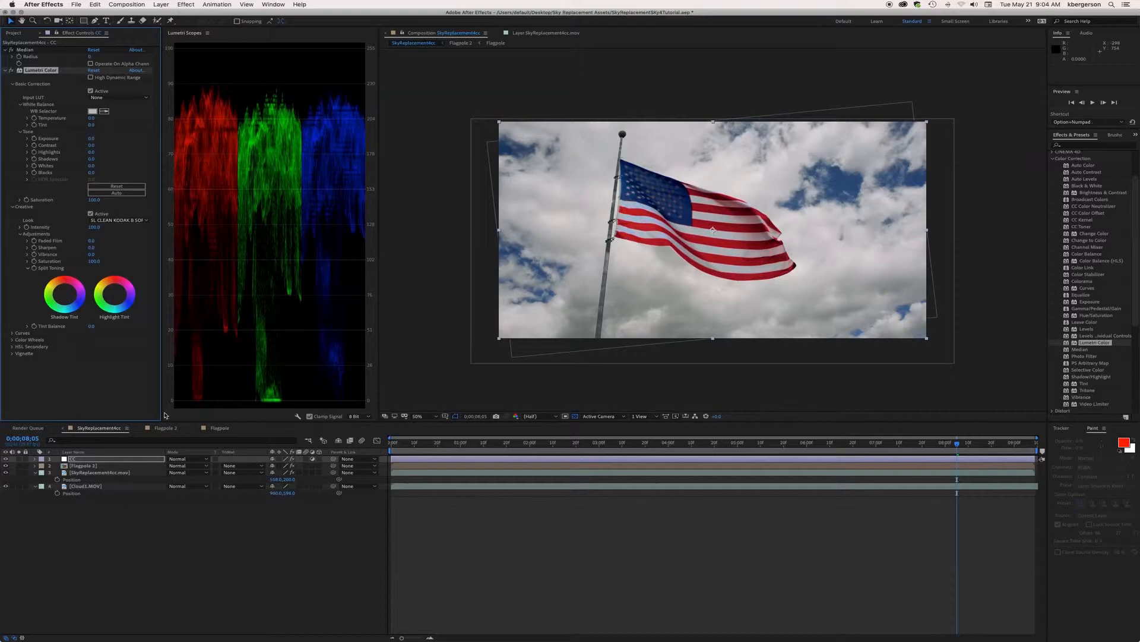
- Preview the graded composite and lower the CC layer's Lumetri Color Shadows to about -17
key(space)
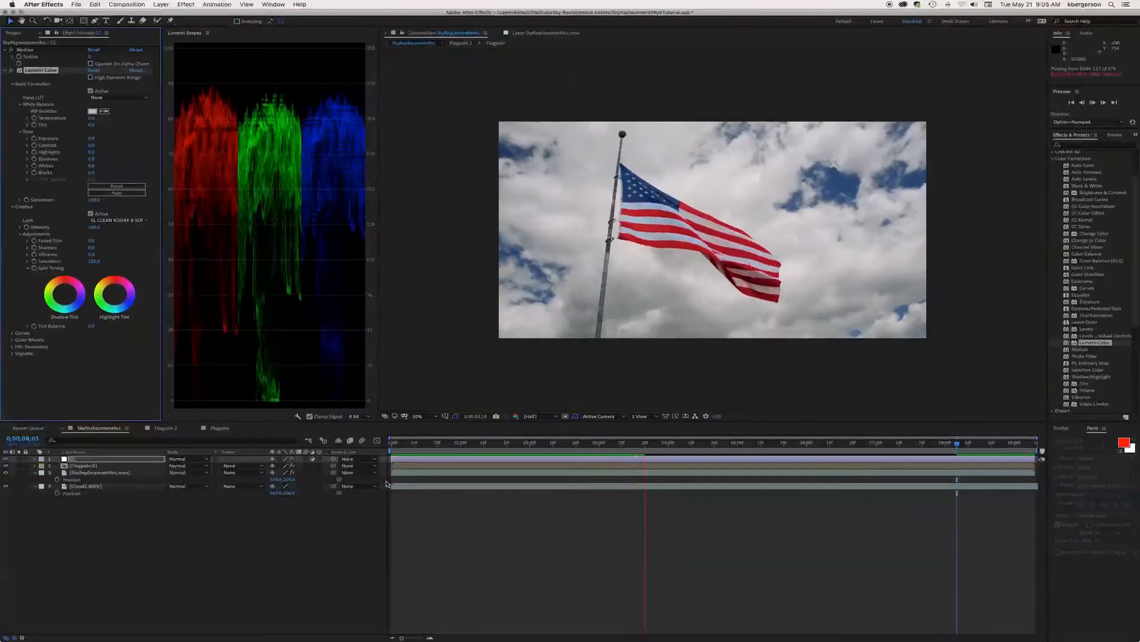
key(space)
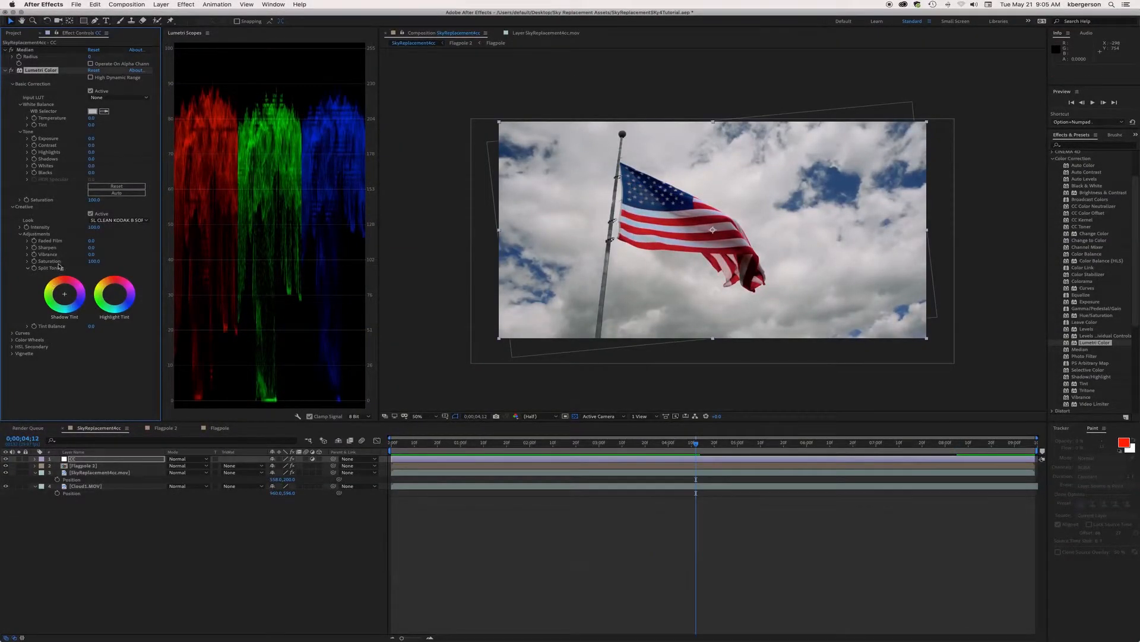
click(27, 159)
drag(91, 172, 76, 173)
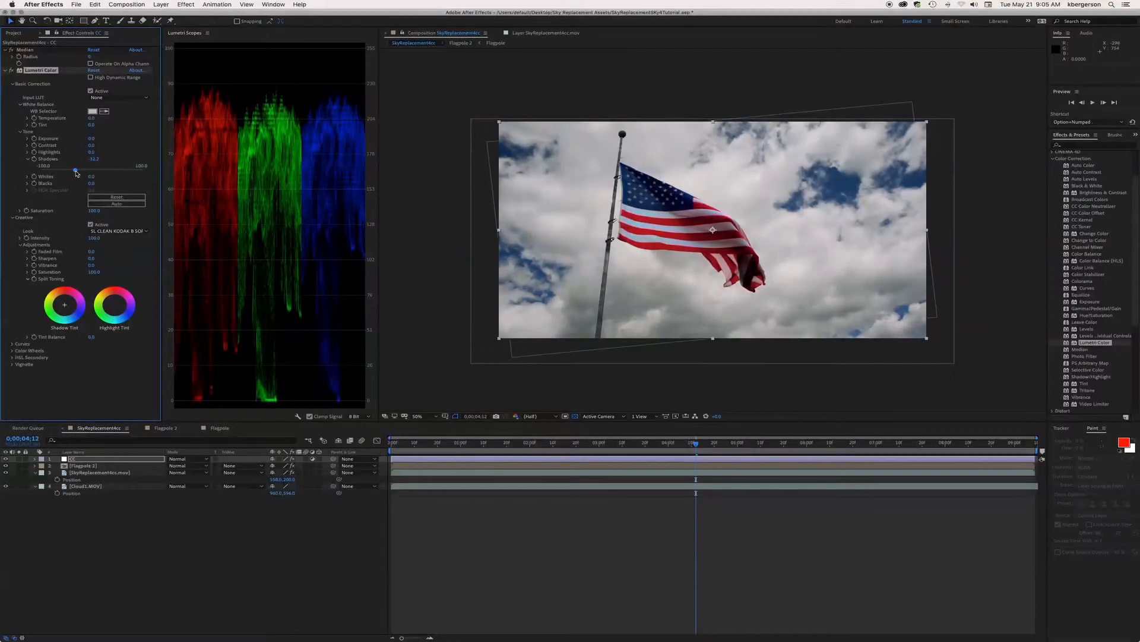
key(space)
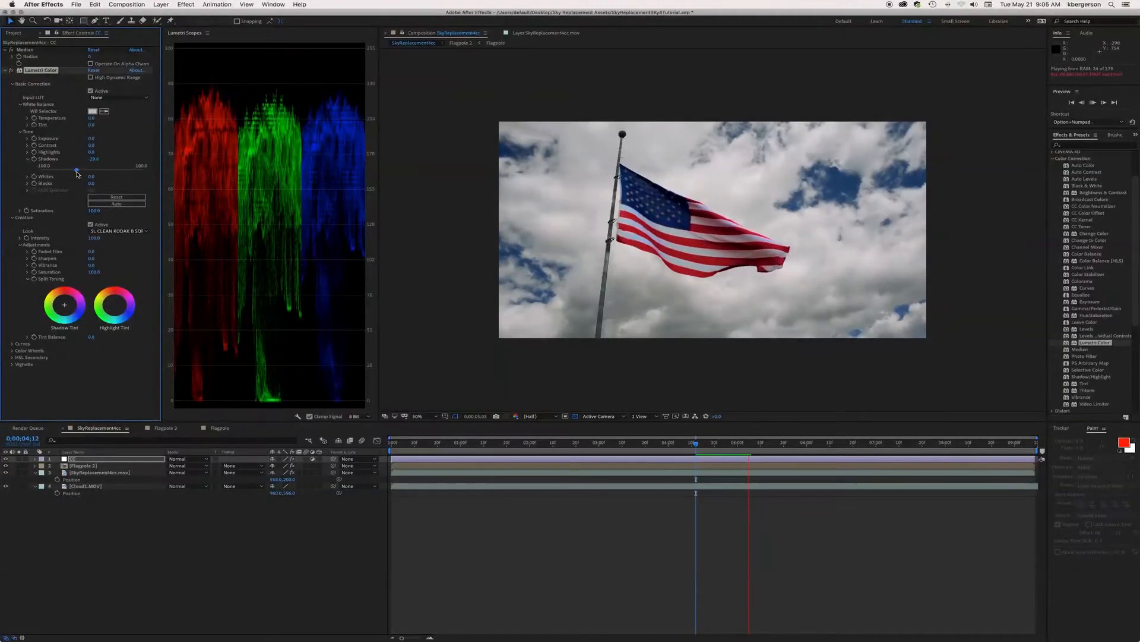
drag(76, 172, 84, 173)
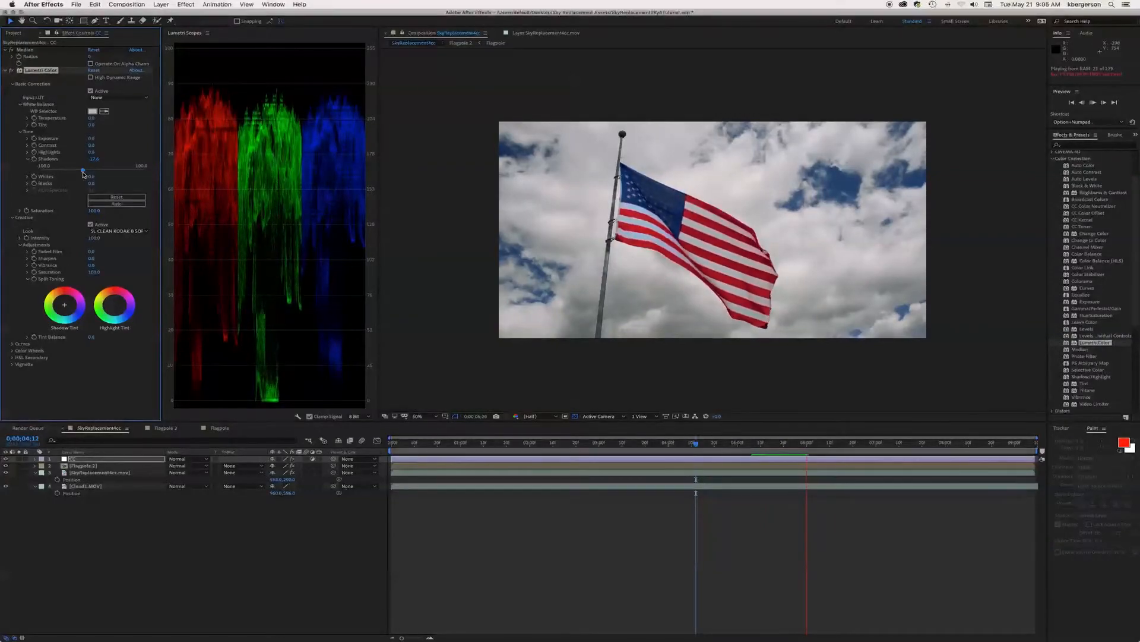
key(space)
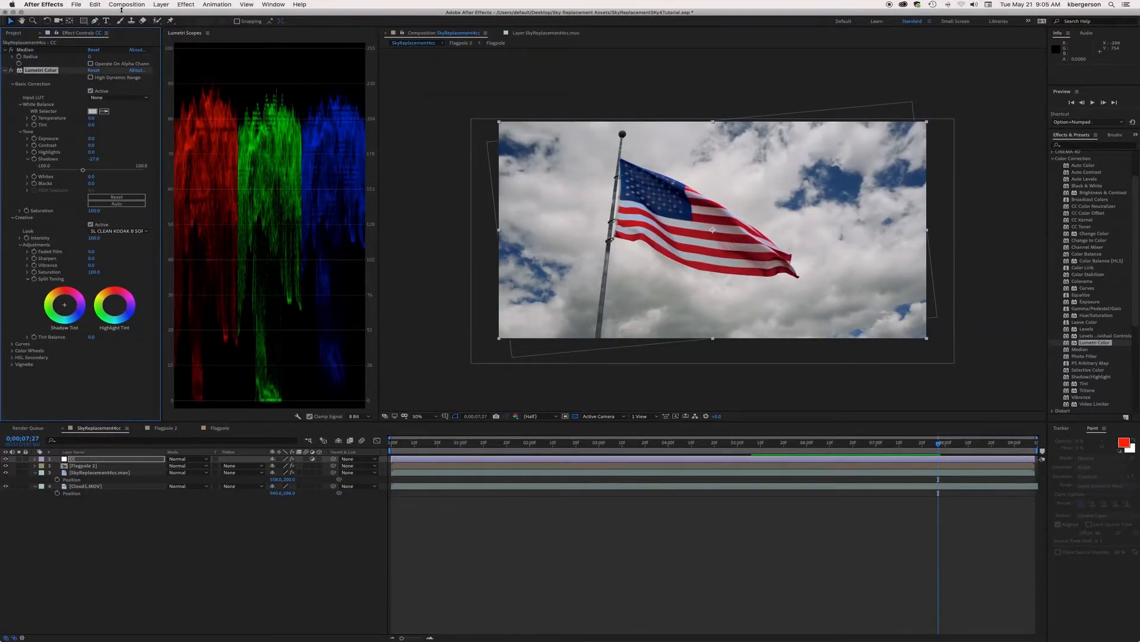
- Queue the composition as a pre-render and save its output as YourNameSkyReplacement4cc_1.mov in the Assets folder
click(122, 5)
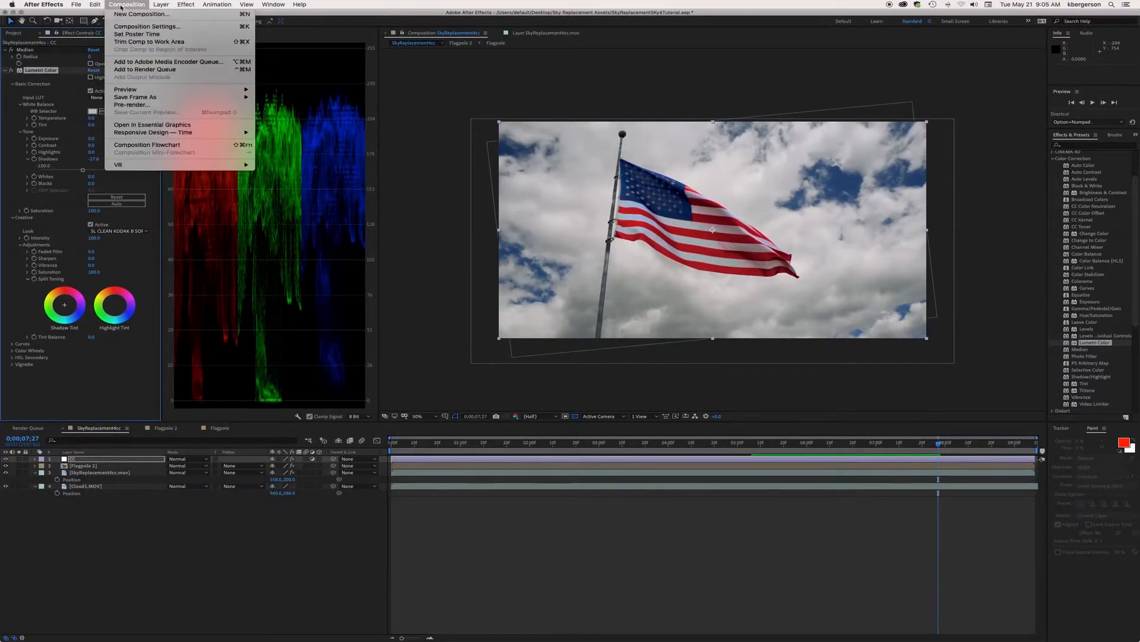
click(127, 106)
click(230, 503)
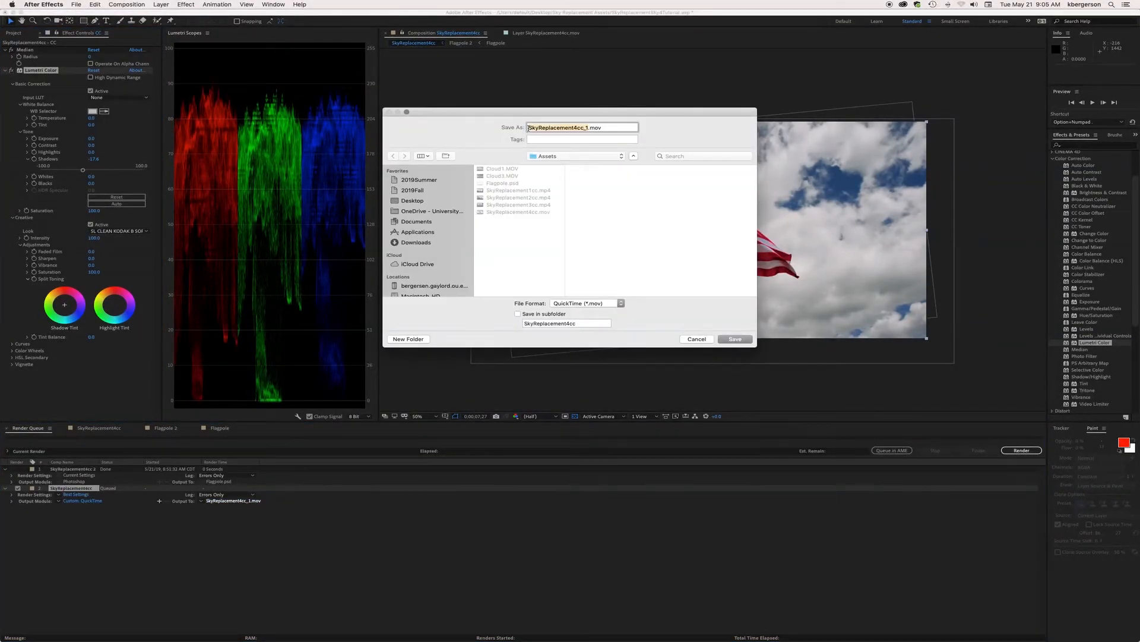
click(528, 127)
text(YourName)
click(735, 339)
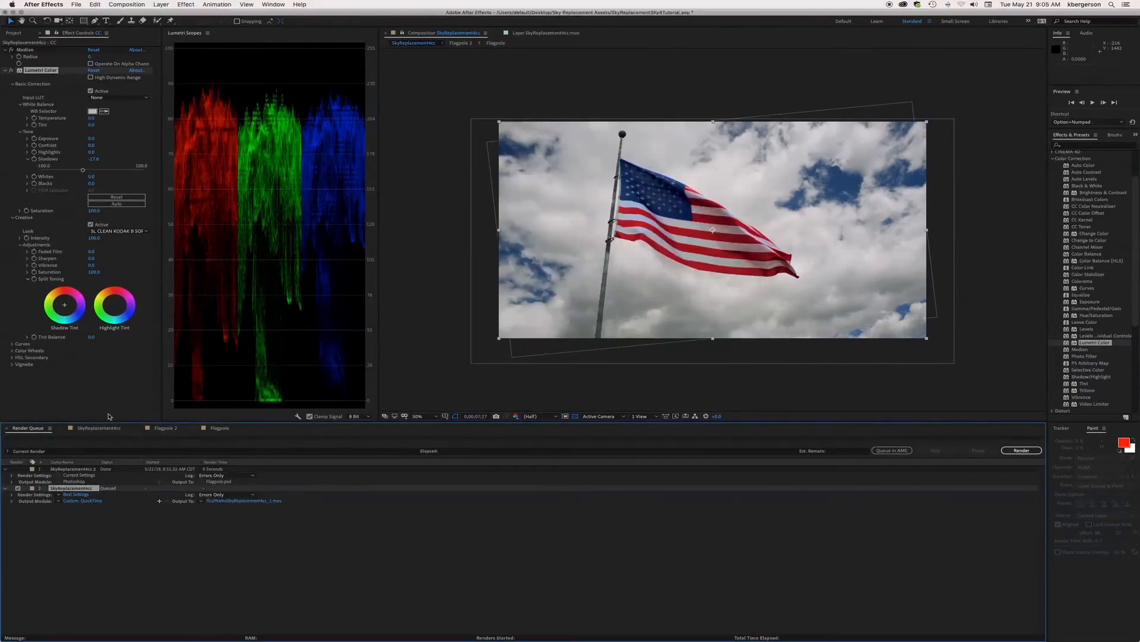
- Set the queued QuickTime output's video codec to Apple ProRes 422 LT and confirm the file's save destination
click(83, 501)
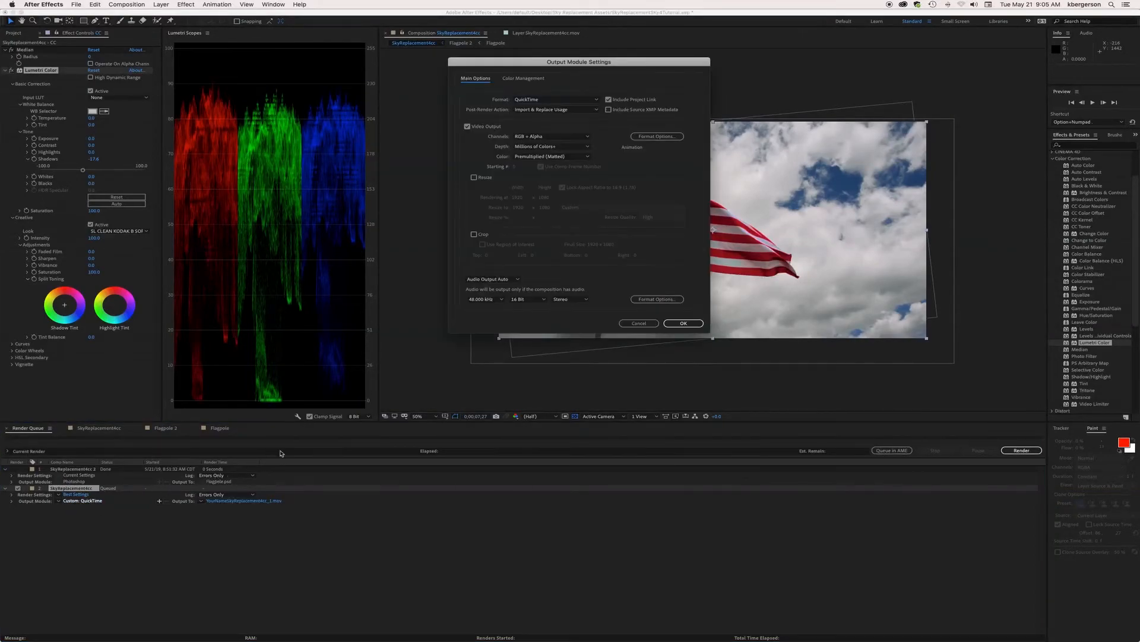
click(657, 136)
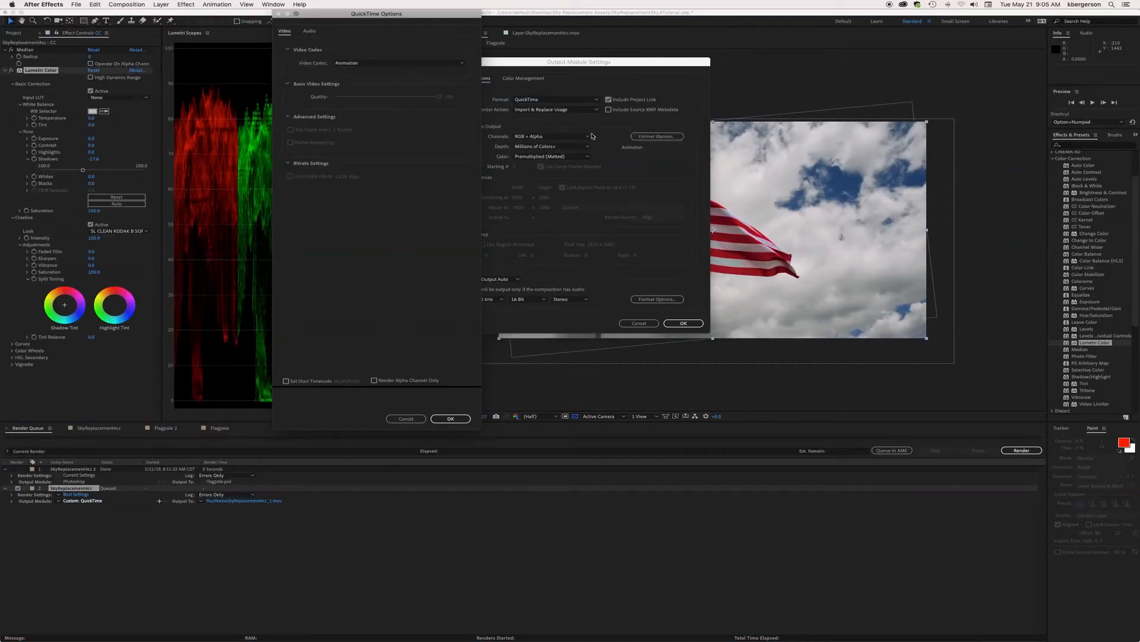
click(445, 63)
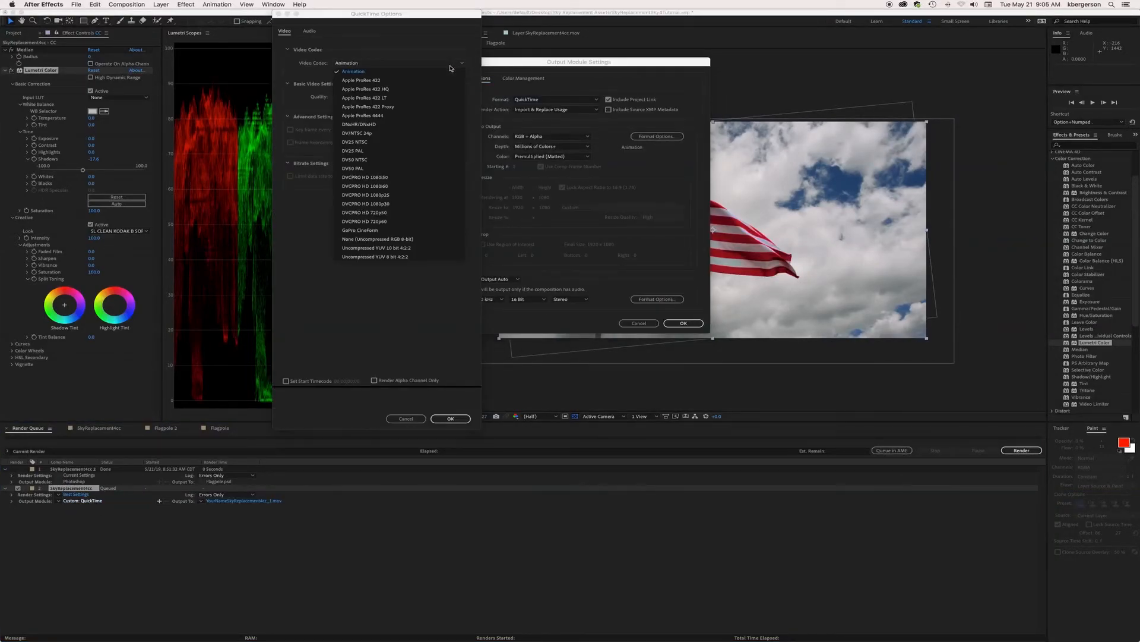
click(419, 100)
click(450, 418)
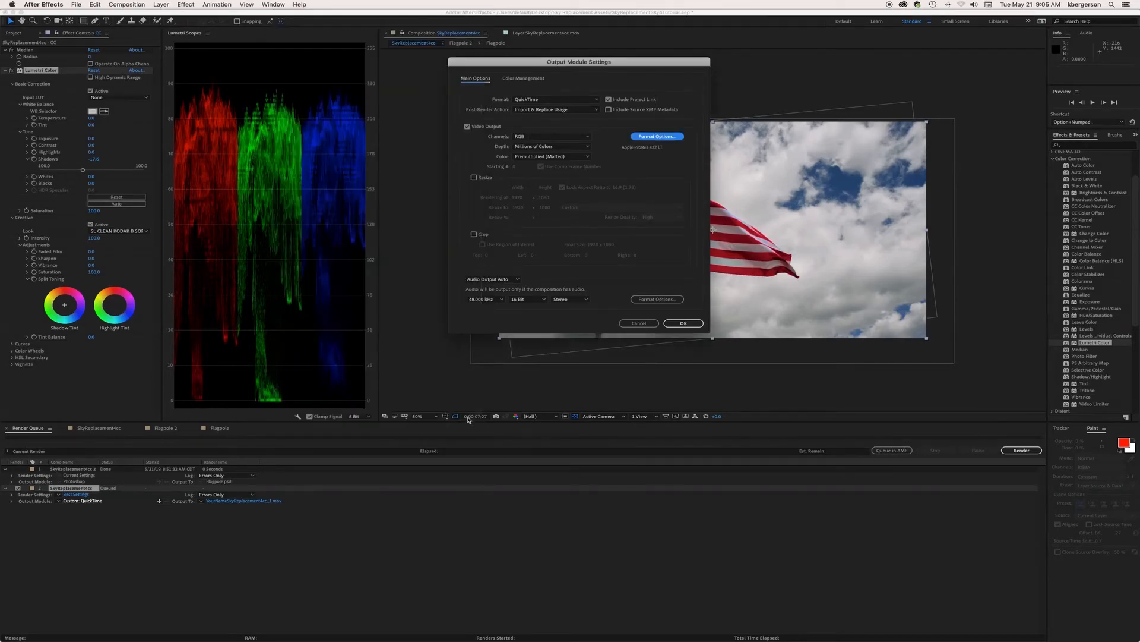
click(683, 323)
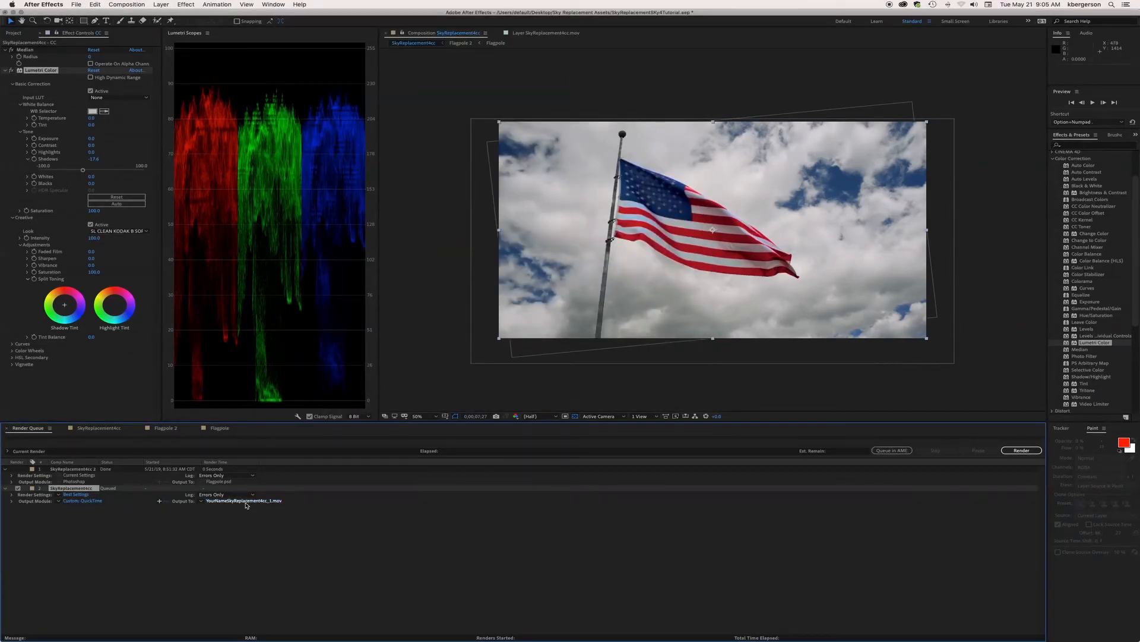
click(246, 502)
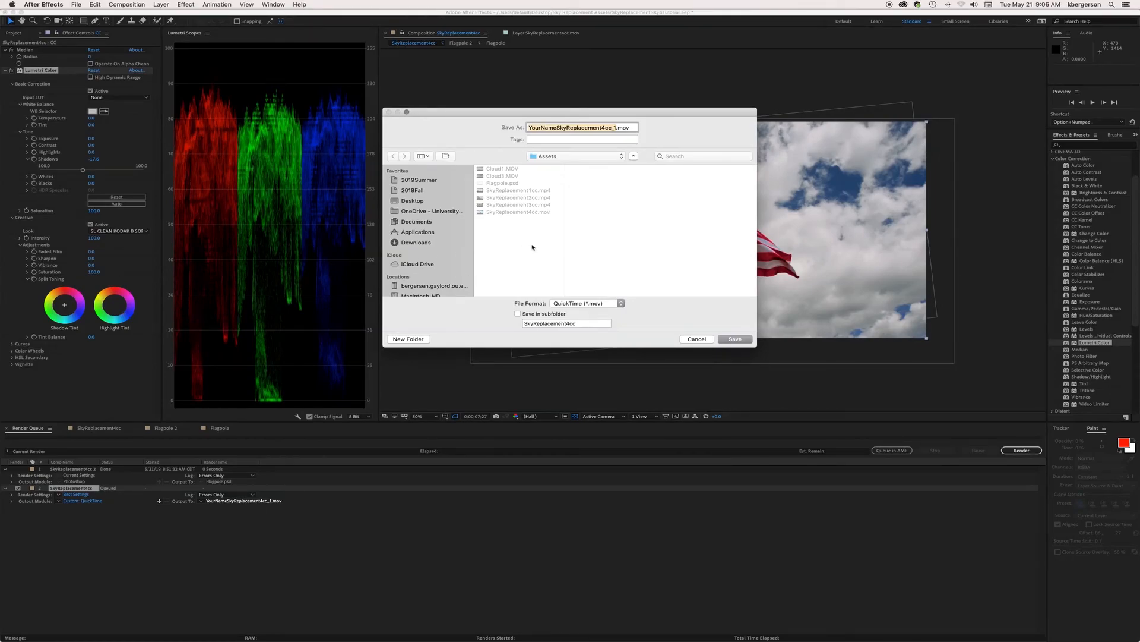
click(735, 339)
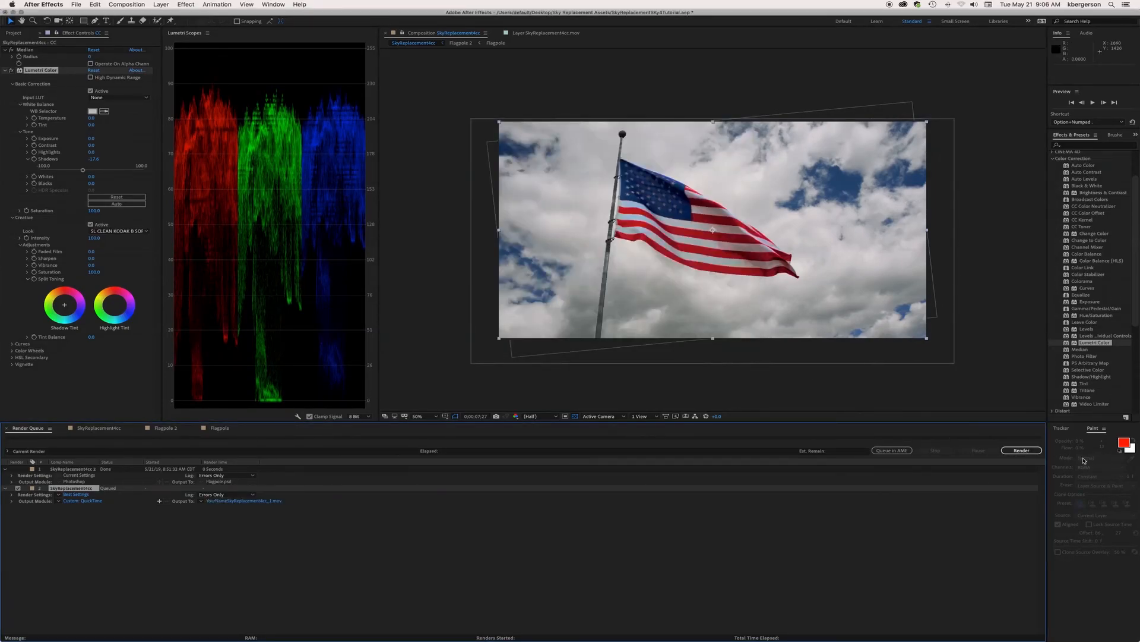